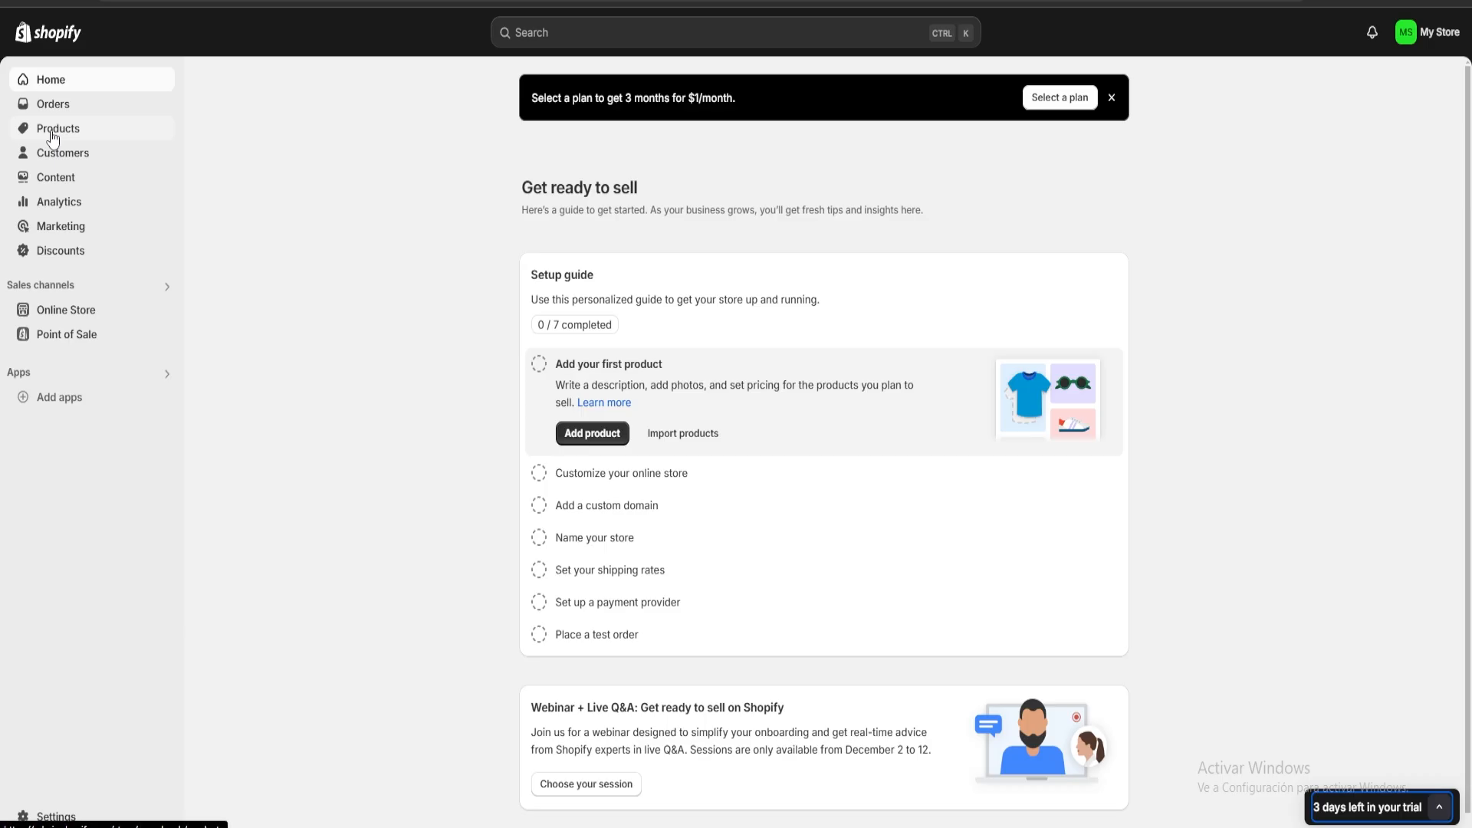
Start a new product in the store's catalogue and title it "Dinosaur Overall for babys".
{"action": "left_click", "coordinate": [53, 135]}
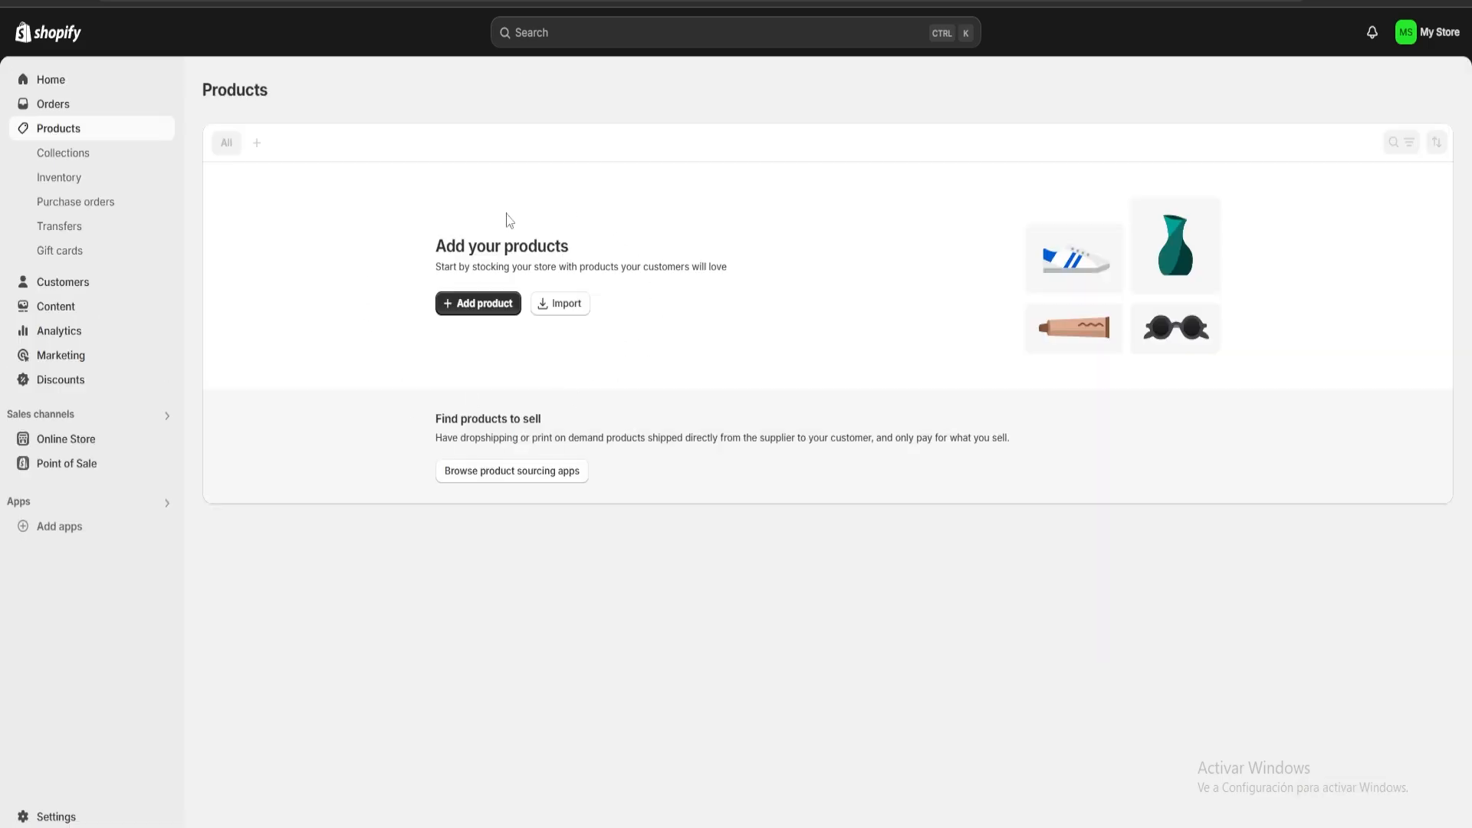
{"action": "left_click", "coordinate": [461, 310]}
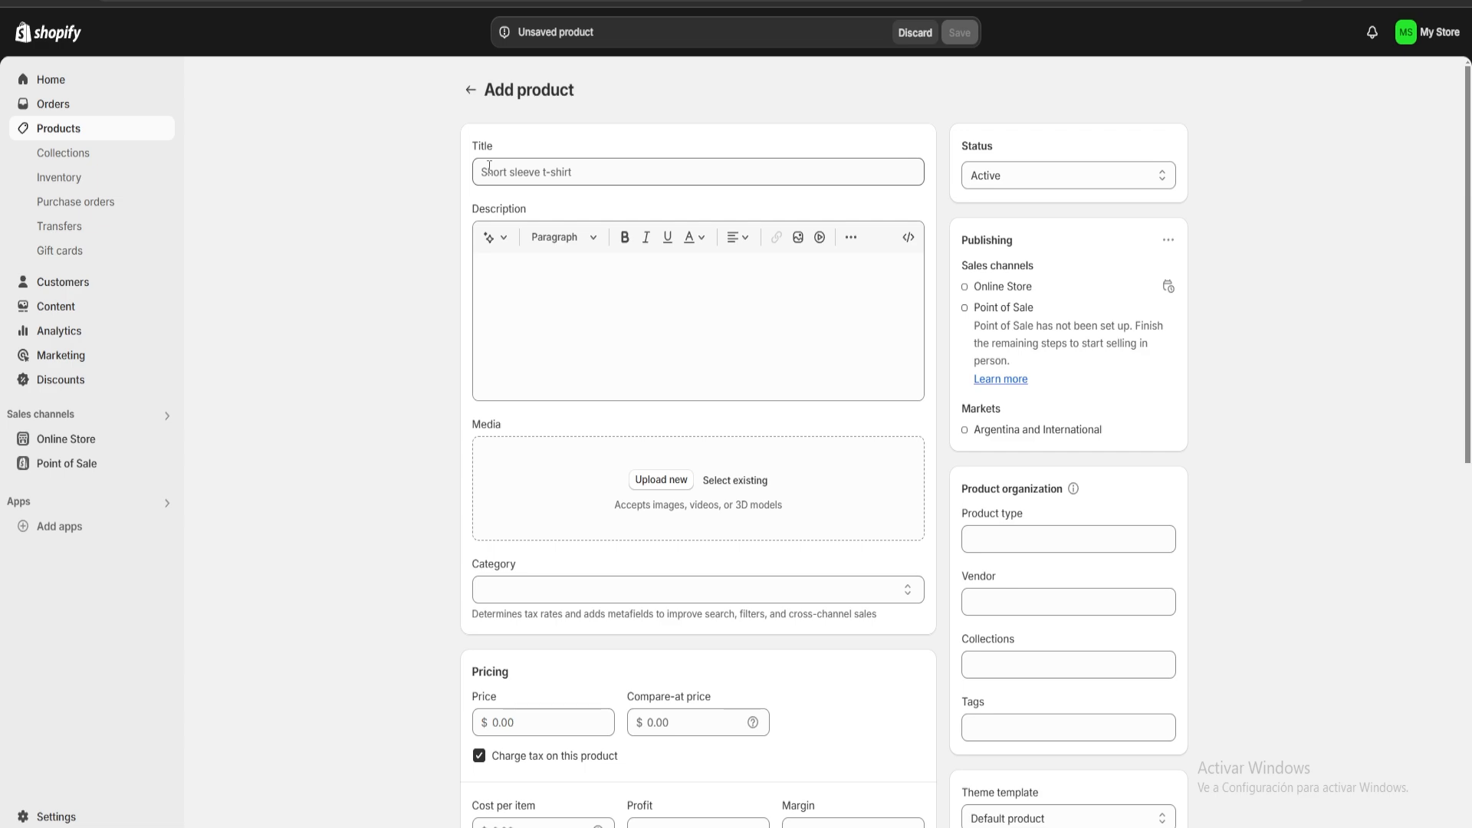
{"action": "scroll", "coordinate": [644, 383], "scroll_direction": "down", "scroll_amount": 3}
{"action": "scroll", "coordinate": [729, 361], "scroll_direction": "up", "scroll_amount": 3}
{"action": "left_click", "coordinate": [561, 169]}
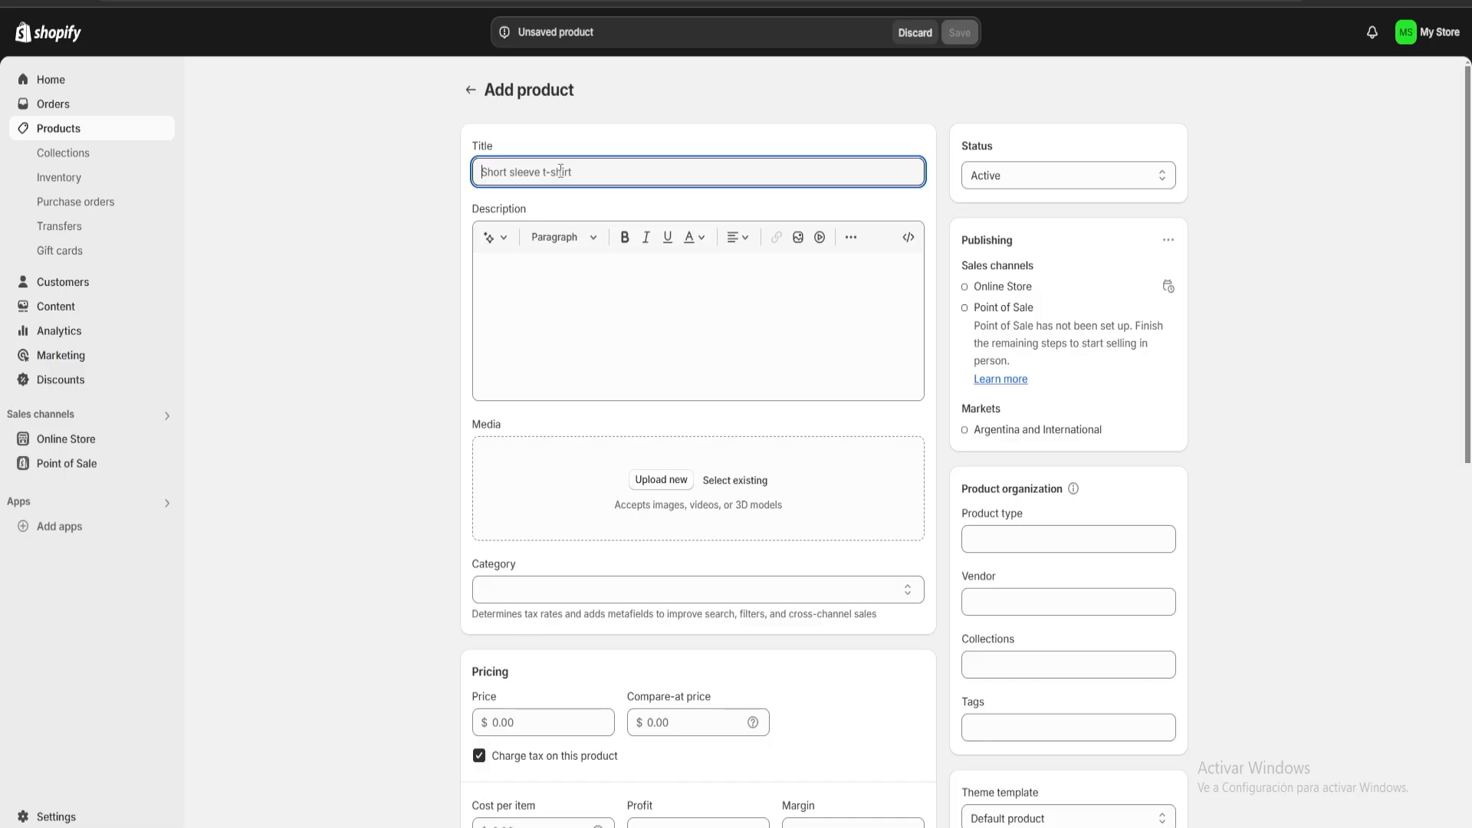
{"action": "type", "text": "Dinosaur Overall for babys"}
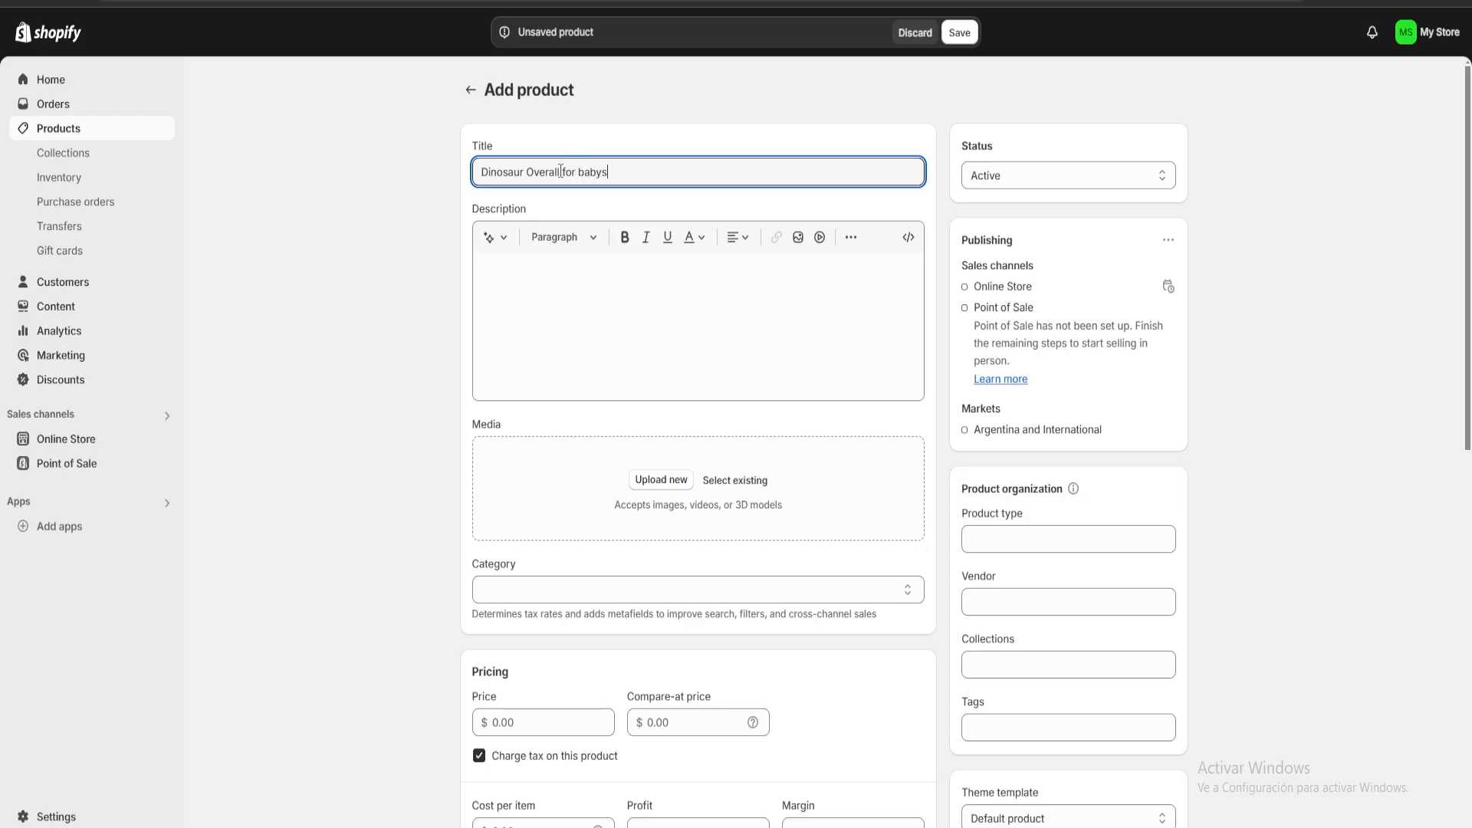
Paste the prepared text about the baby's dinosaur overall as the product description.
{"action": "left_click", "coordinate": [538, 282]}
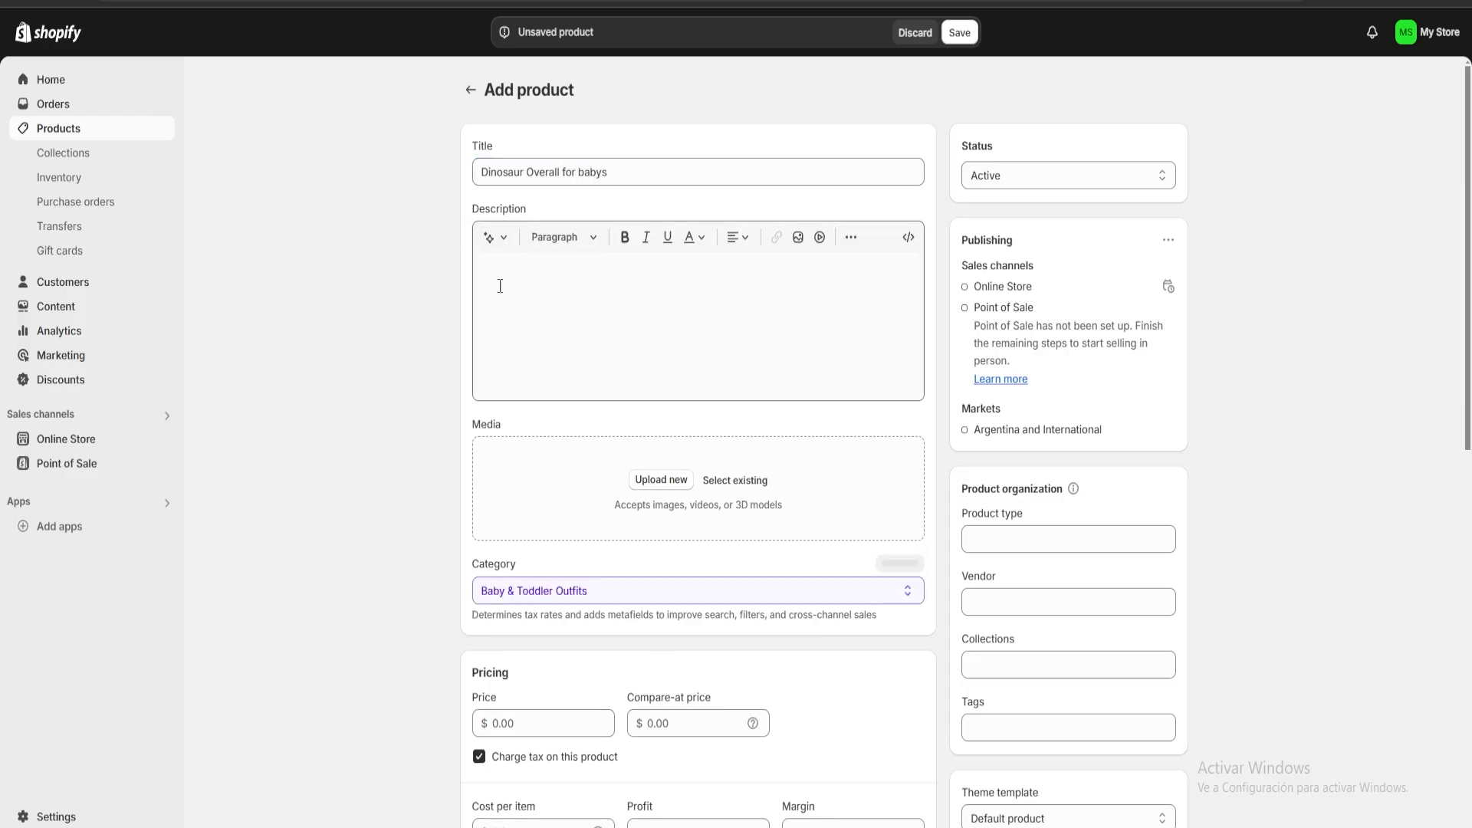
{"action": "left_click", "coordinate": [489, 238]}
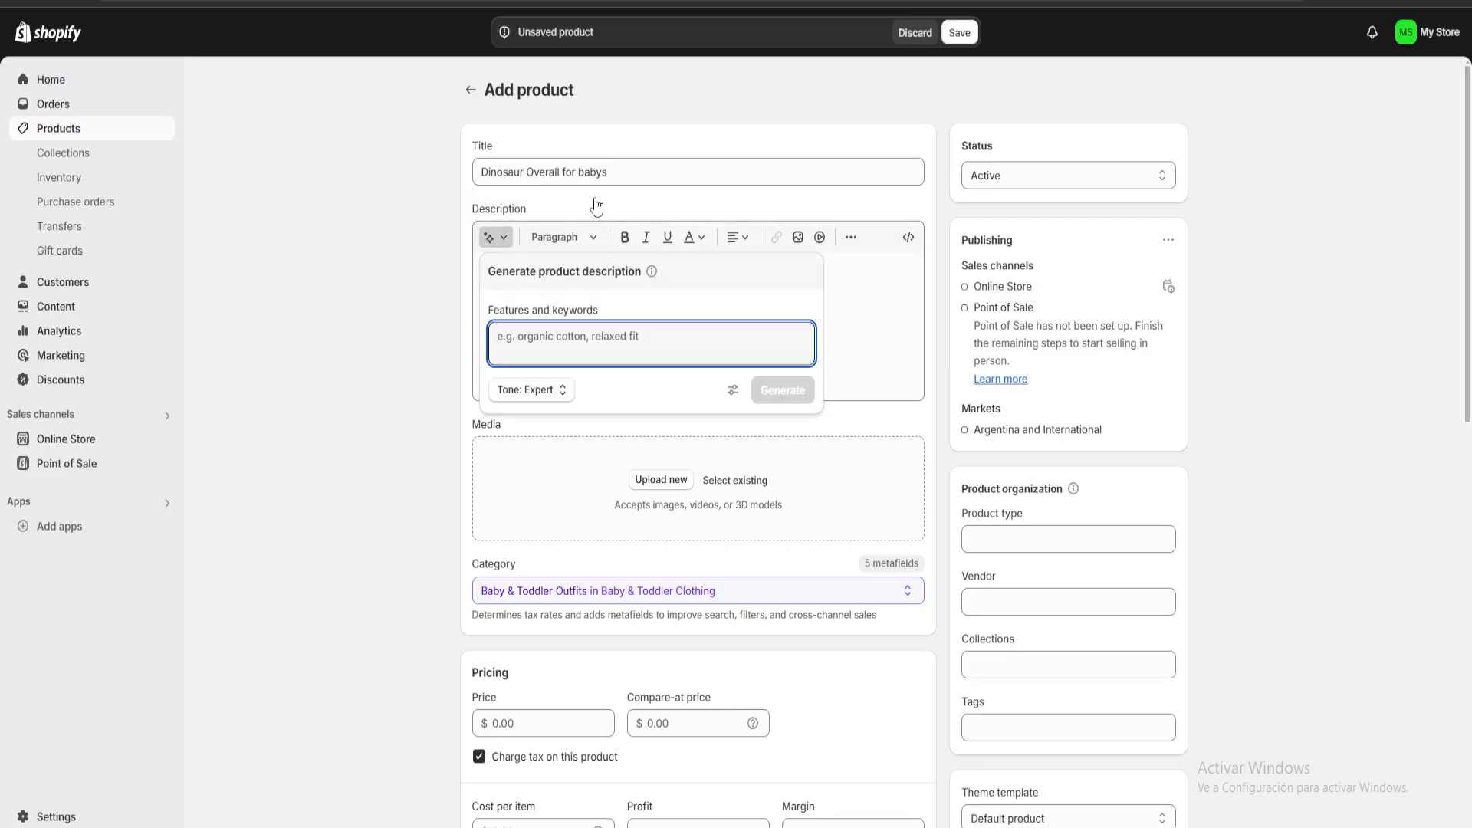
{"action": "left_click", "coordinate": [844, 313]}
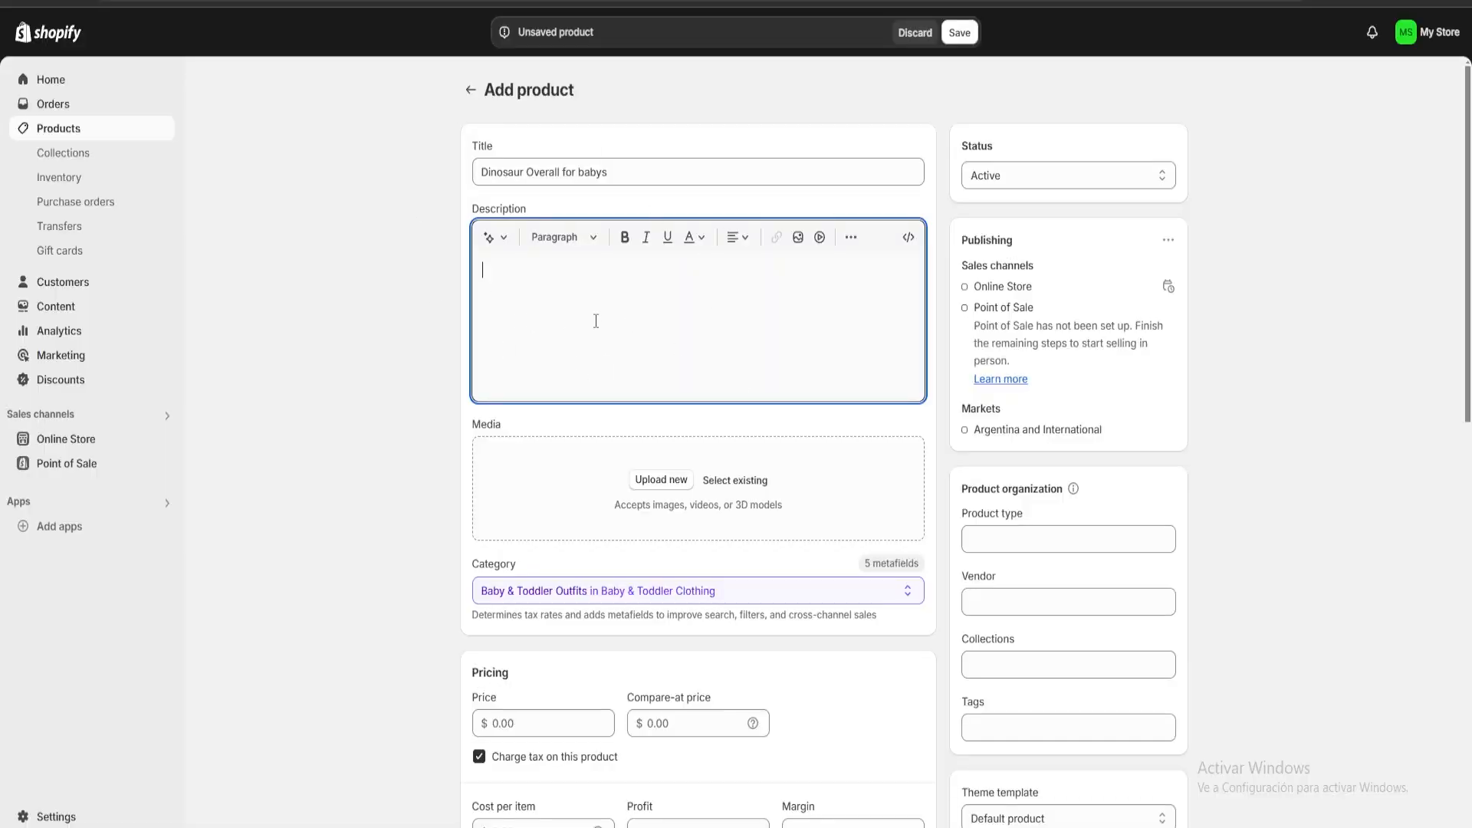
{"action": "type", "text": "A baby’s dinosaur overall is a playful and comfy one-piece outfit that adds a roar of cuteness to your little one’s wardrobe. Made with soft, breathable fabric, it features fun dinosaur details like spikes along the back and a hood with dino-inspired accents. Perfect for everyday wear or imaginative adventures!"}
Upload the green dinosaur romper photo from the "imagenes random" folder as the product's media.
{"action": "scroll", "coordinate": [725, 332], "scroll_direction": "down", "scroll_amount": 2}
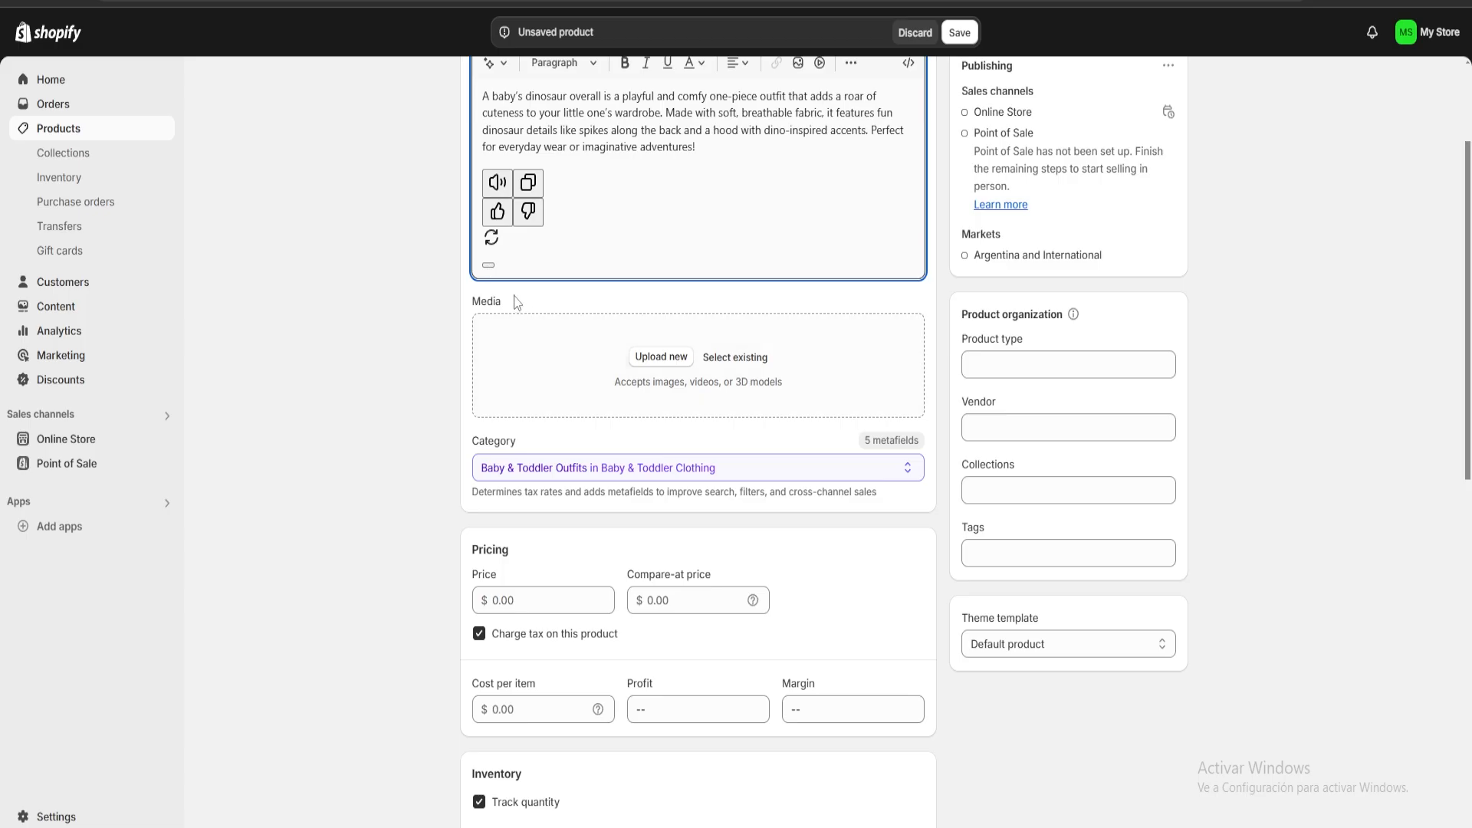
{"action": "left_click_drag", "start_coordinate": [516, 302], "coordinate": [456, 296]}
{"action": "left_click", "coordinate": [549, 305]}
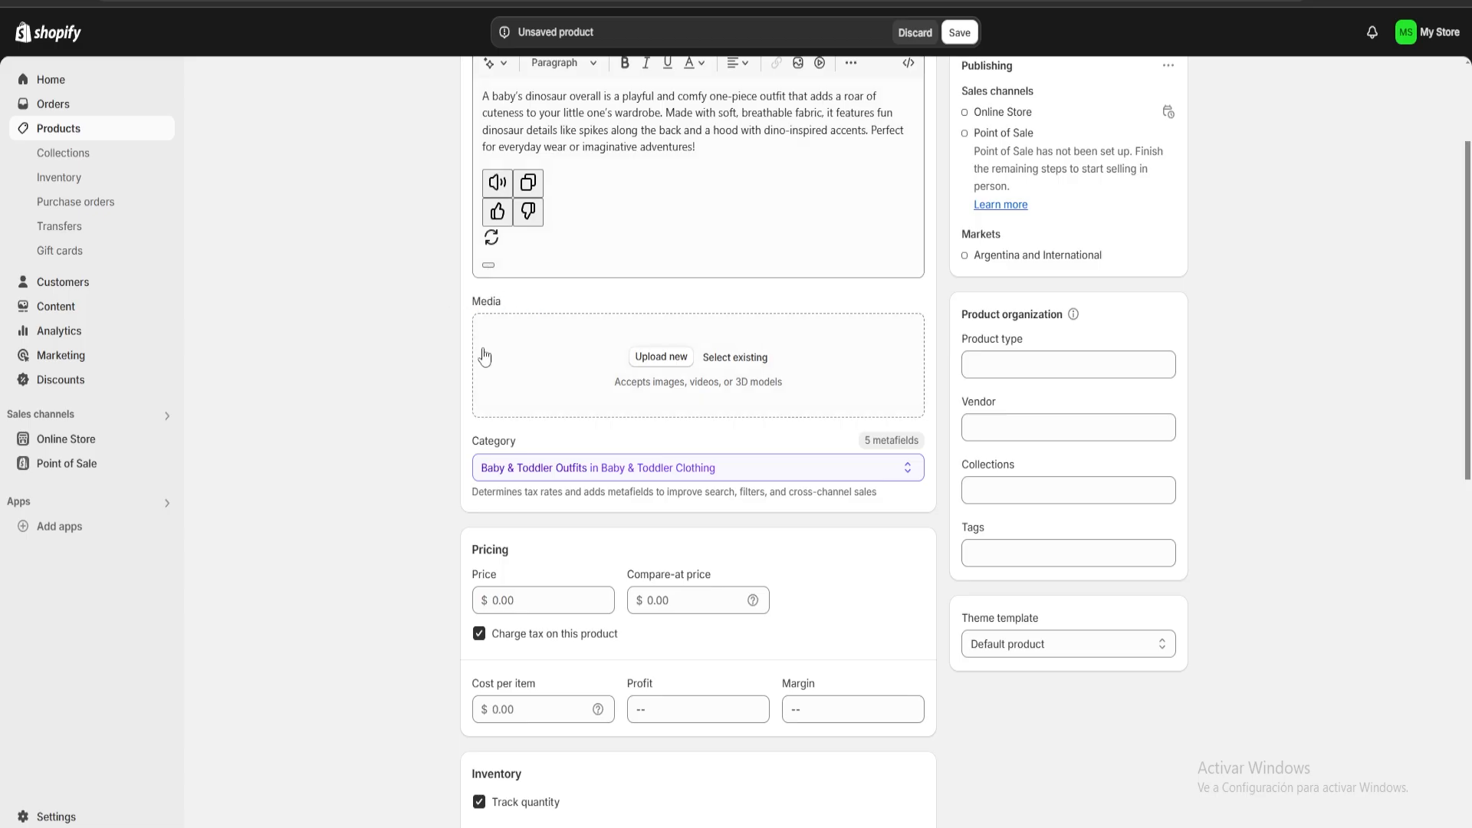
{"action": "left_click", "coordinate": [660, 358]}
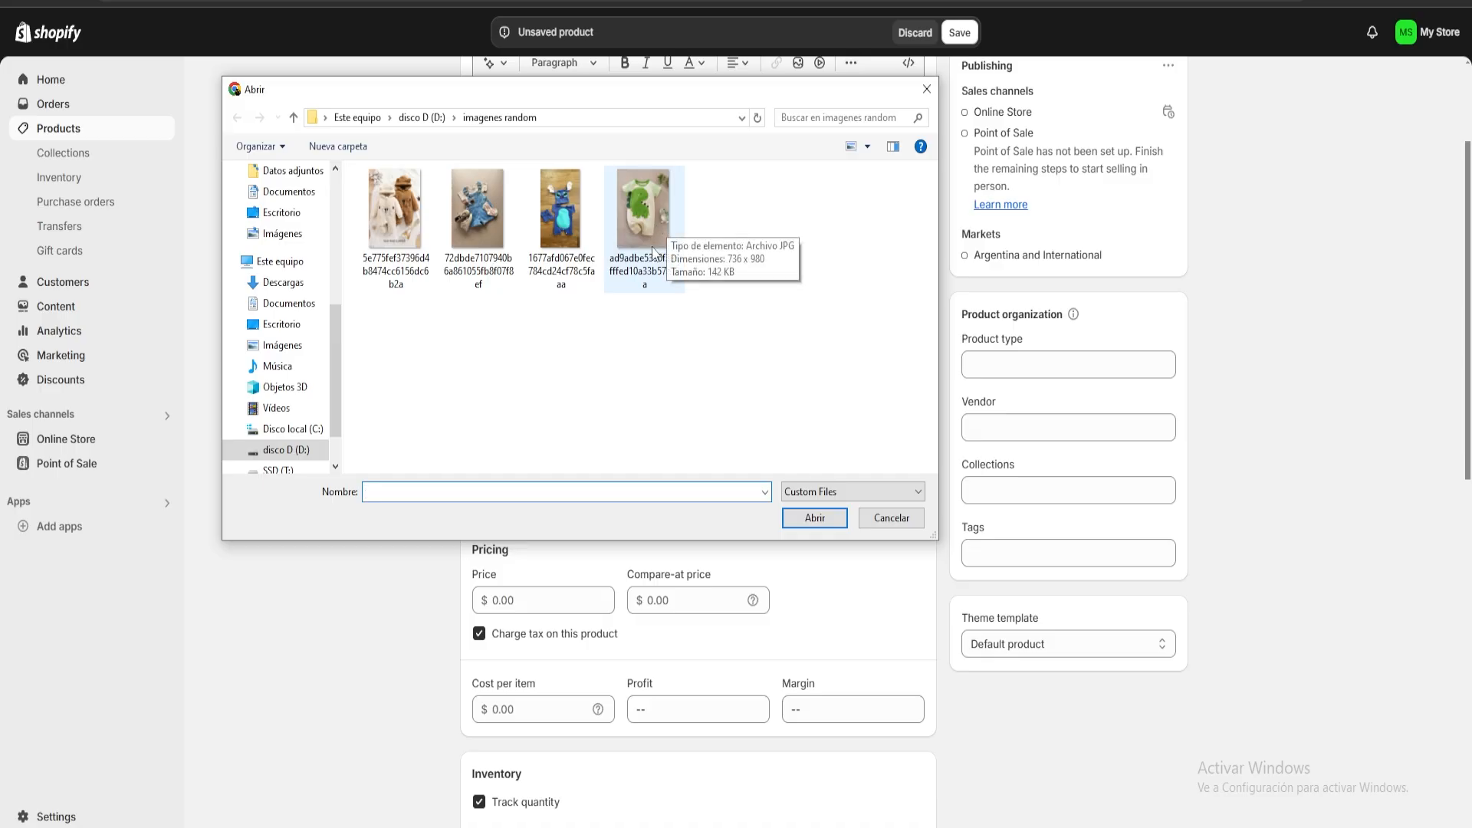
{"action": "double_click", "coordinate": [658, 222]}
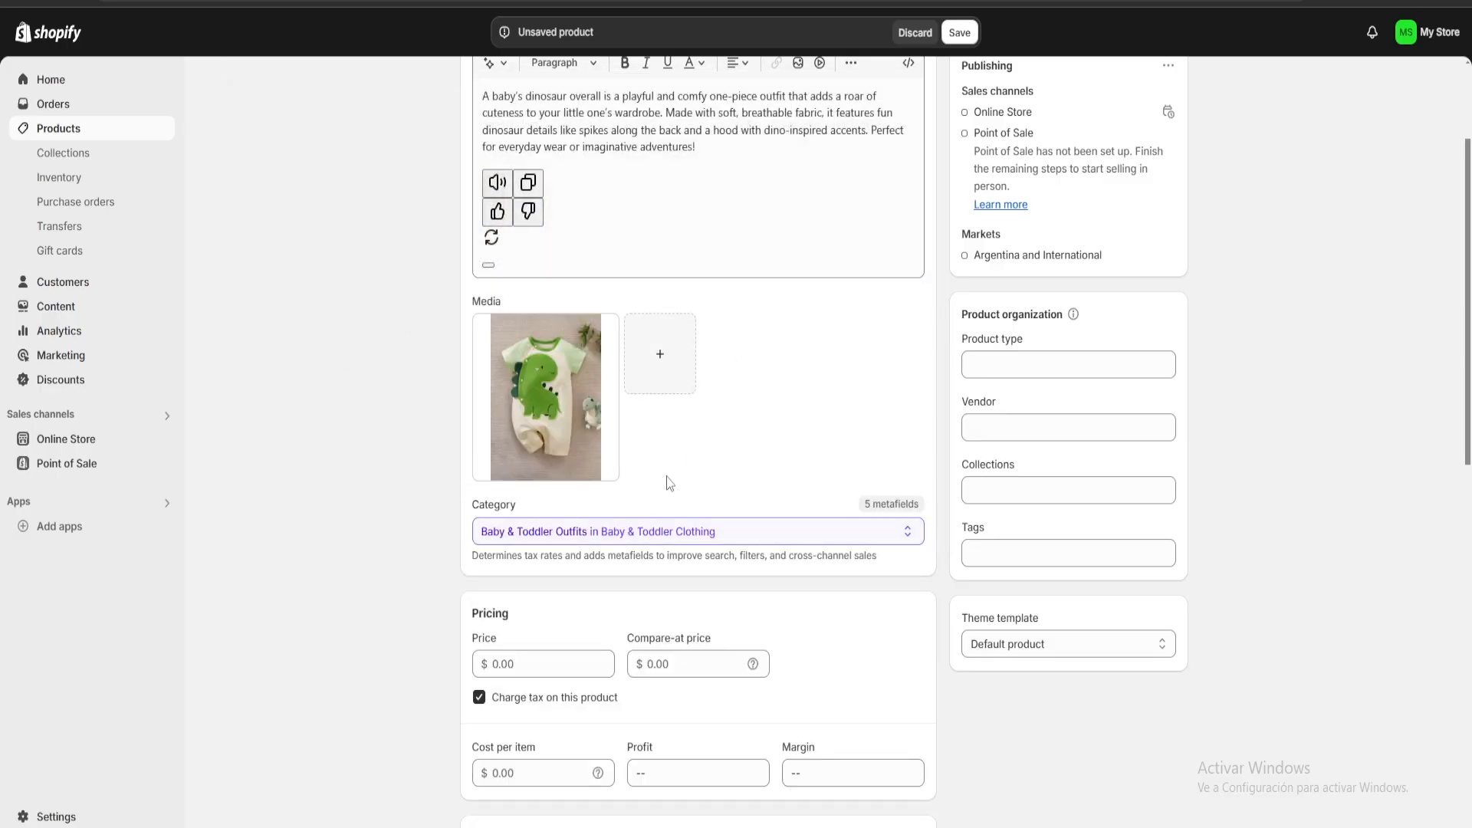
Check the product's category options under Baby & Toddler Clothing.
{"action": "scroll", "coordinate": [694, 506], "scroll_direction": "down", "scroll_amount": 2}
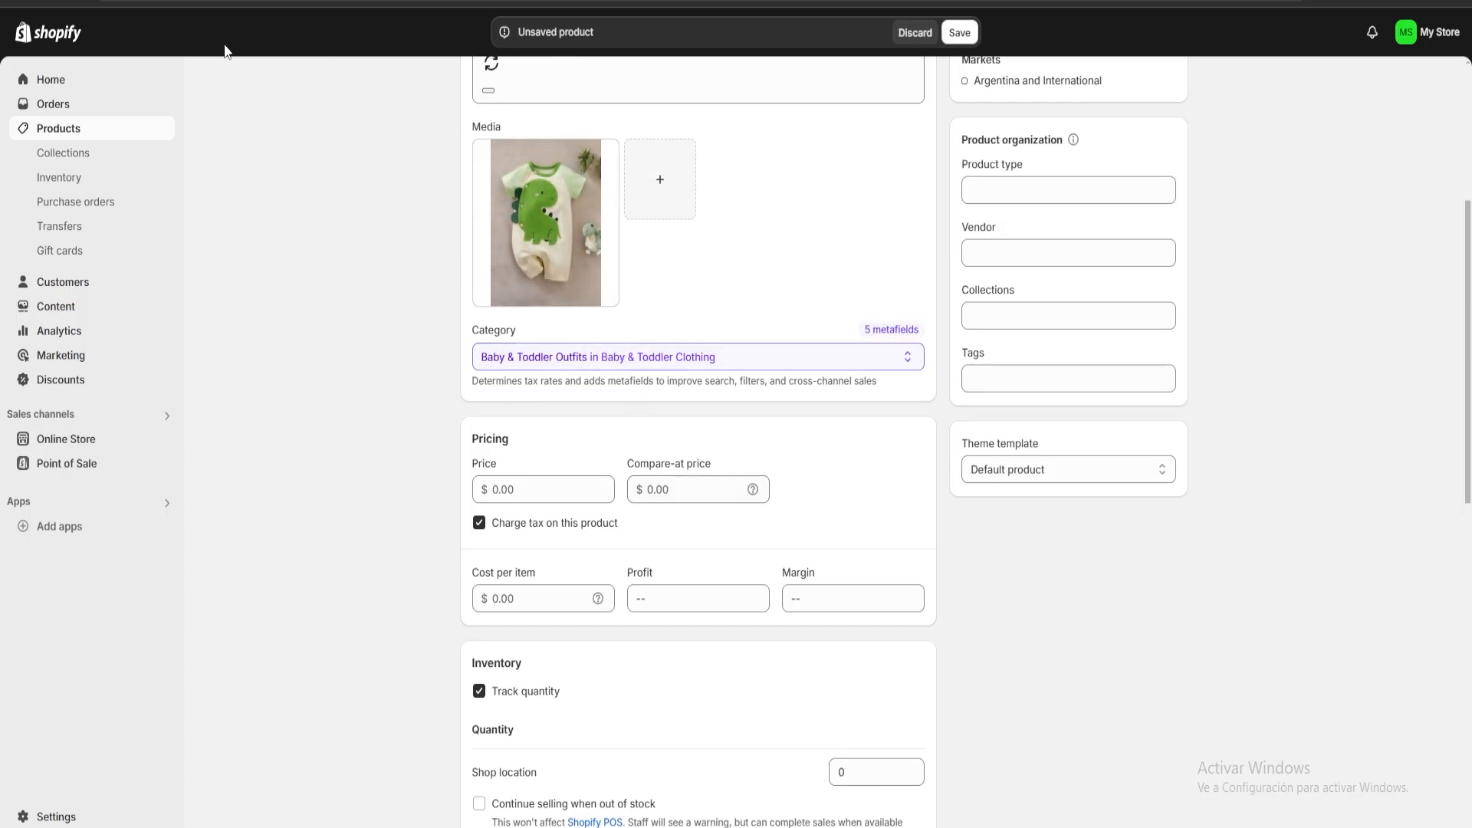
{"action": "left_click", "coordinate": [772, 356]}
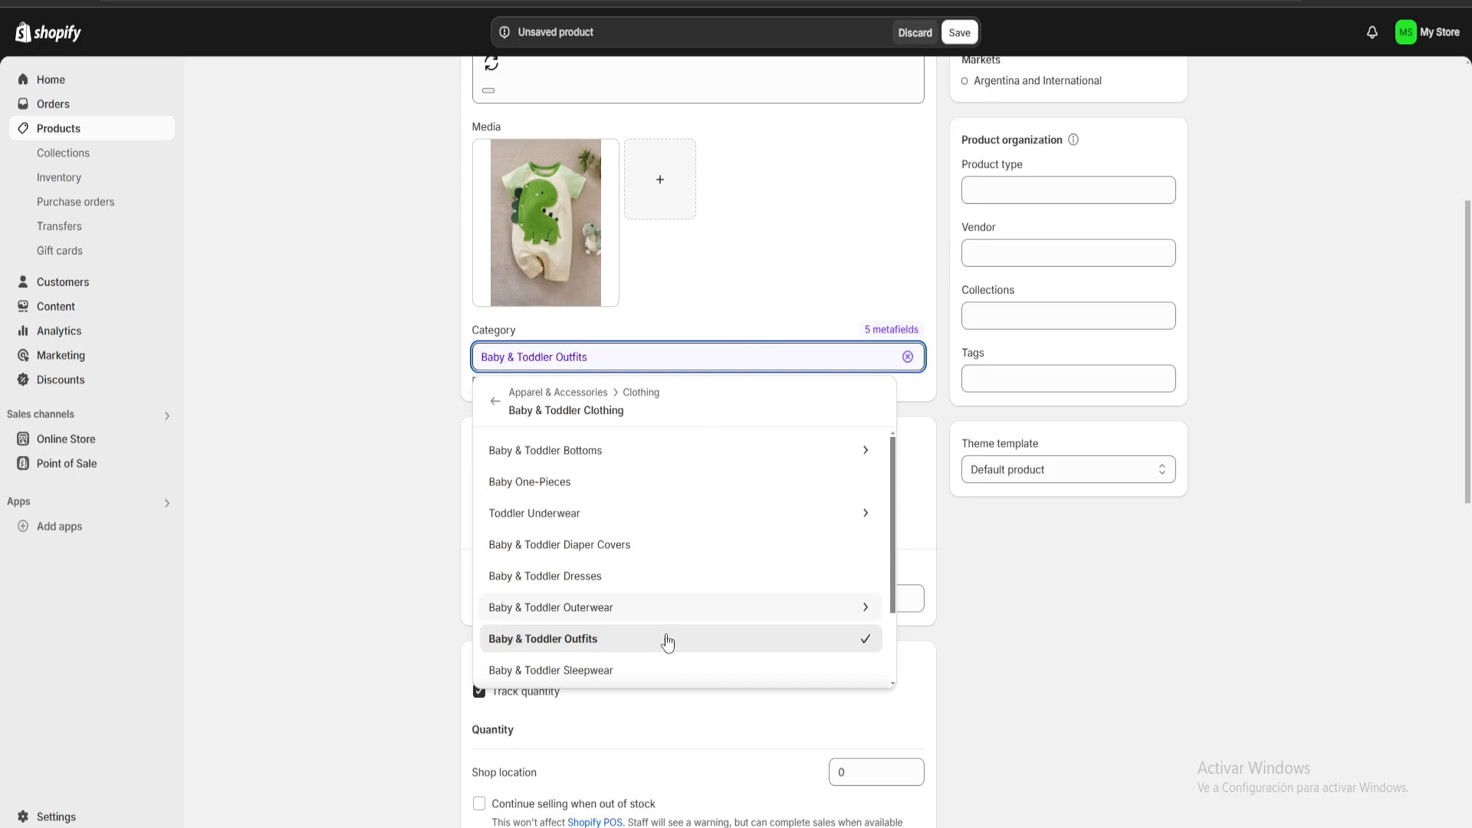
{"action": "left_click", "coordinate": [777, 305]}
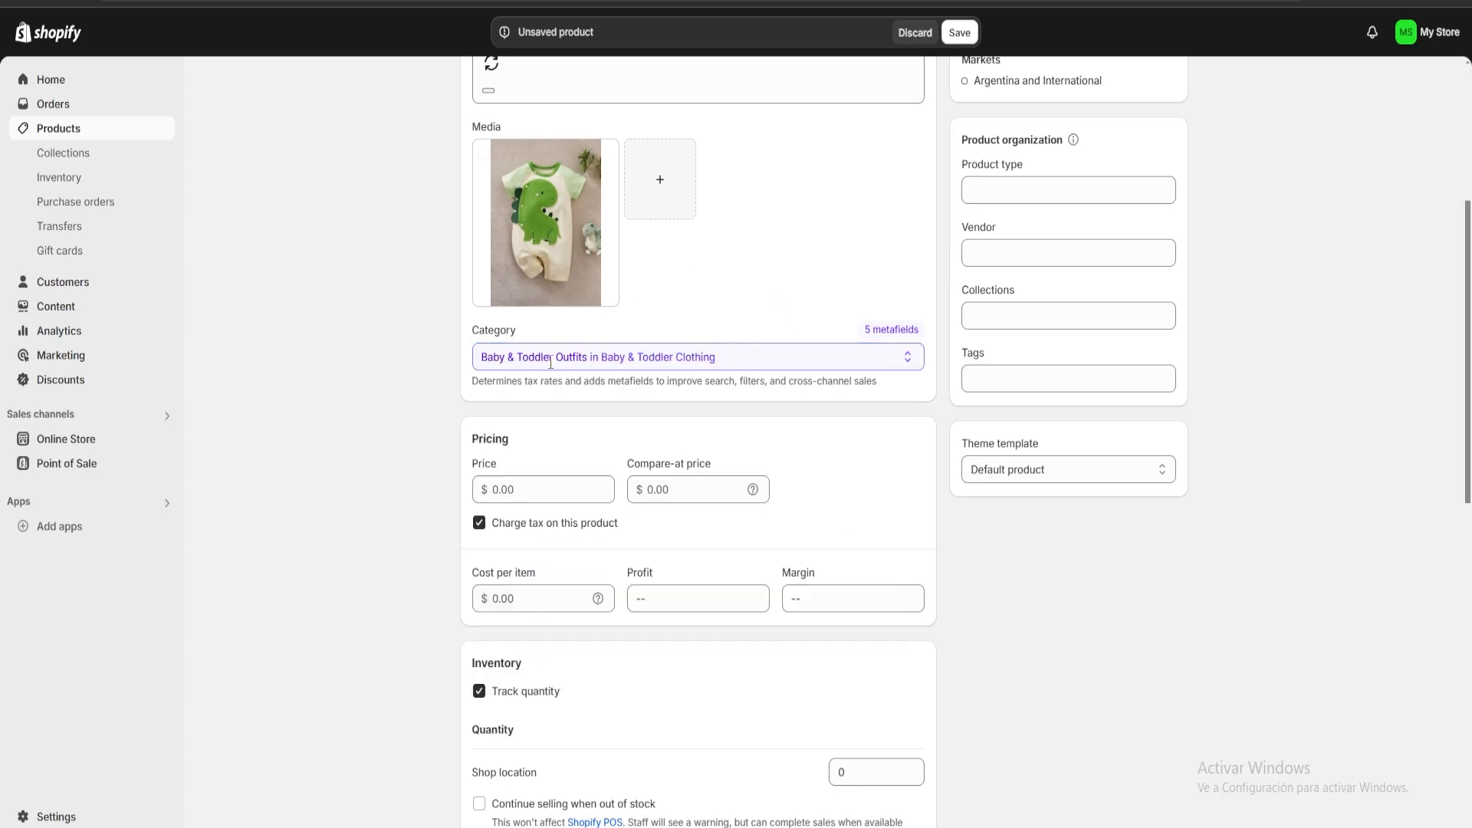
Set the product's price to 1,500.00 and its cost per item to 1,000.00.
{"action": "scroll", "coordinate": [729, 382], "scroll_direction": "down", "scroll_amount": 1}
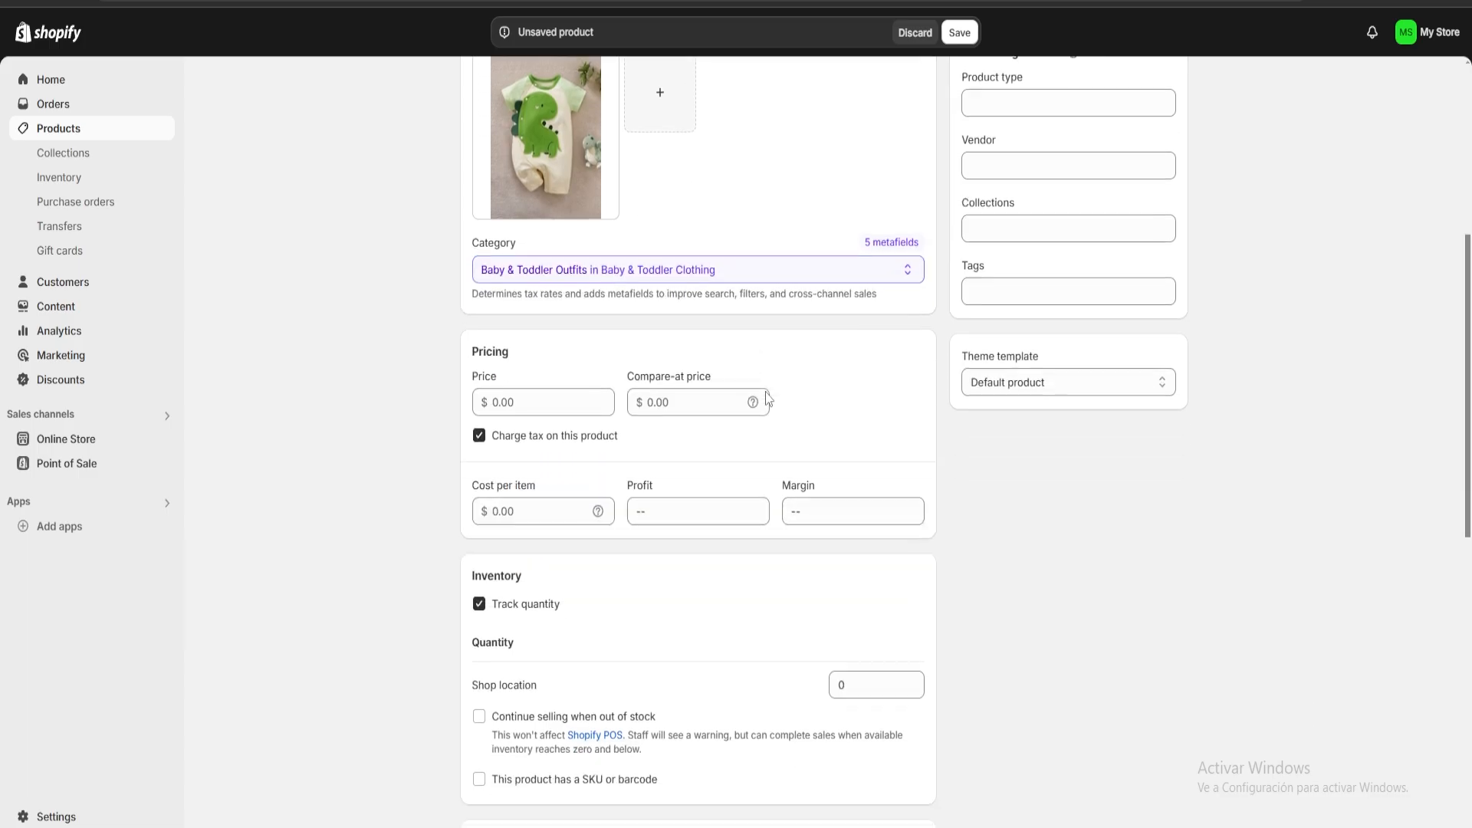
{"action": "scroll", "coordinate": [719, 328], "scroll_direction": "down", "scroll_amount": 1}
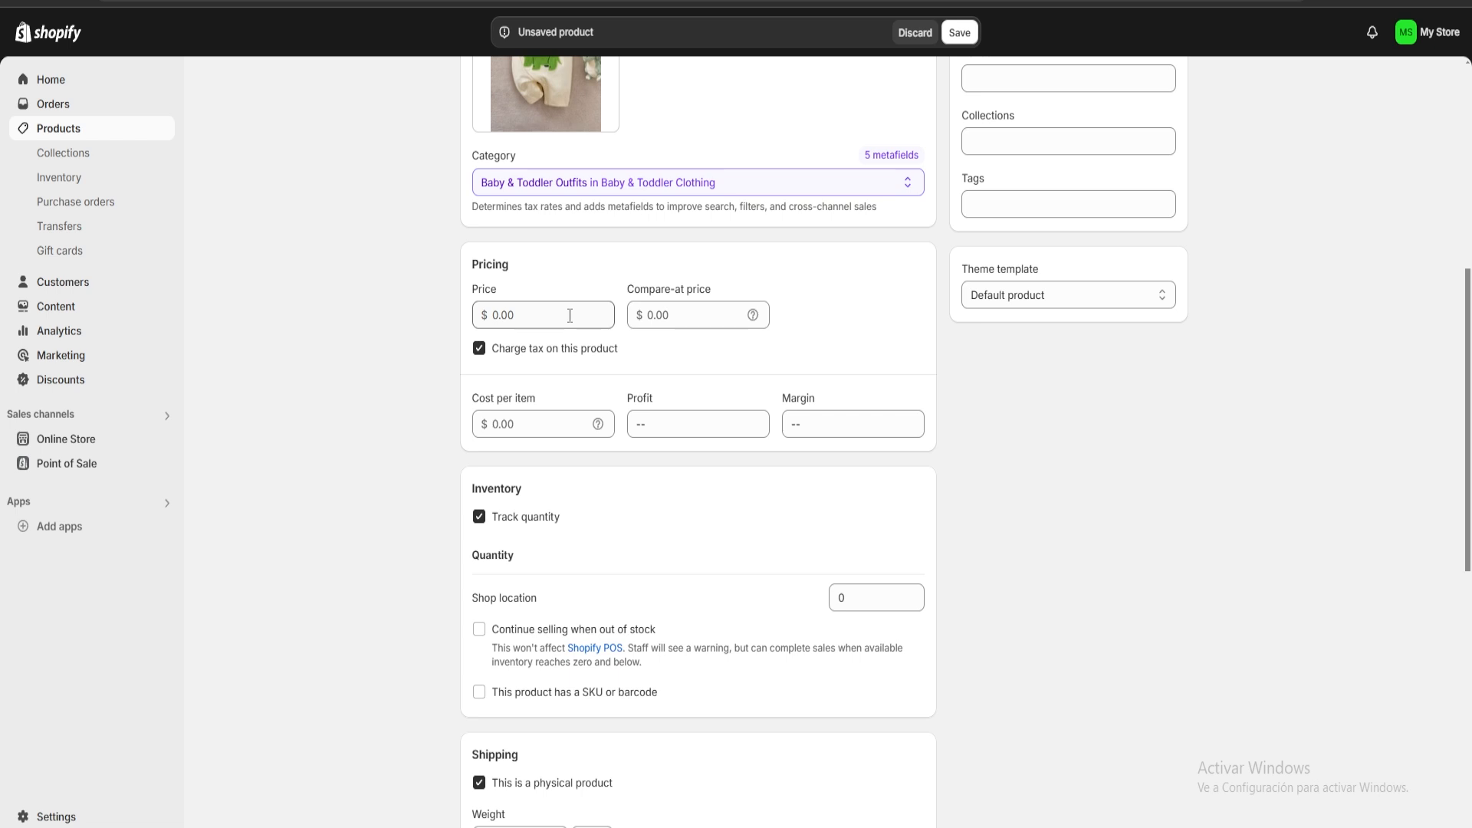
{"action": "left_click", "coordinate": [537, 315]}
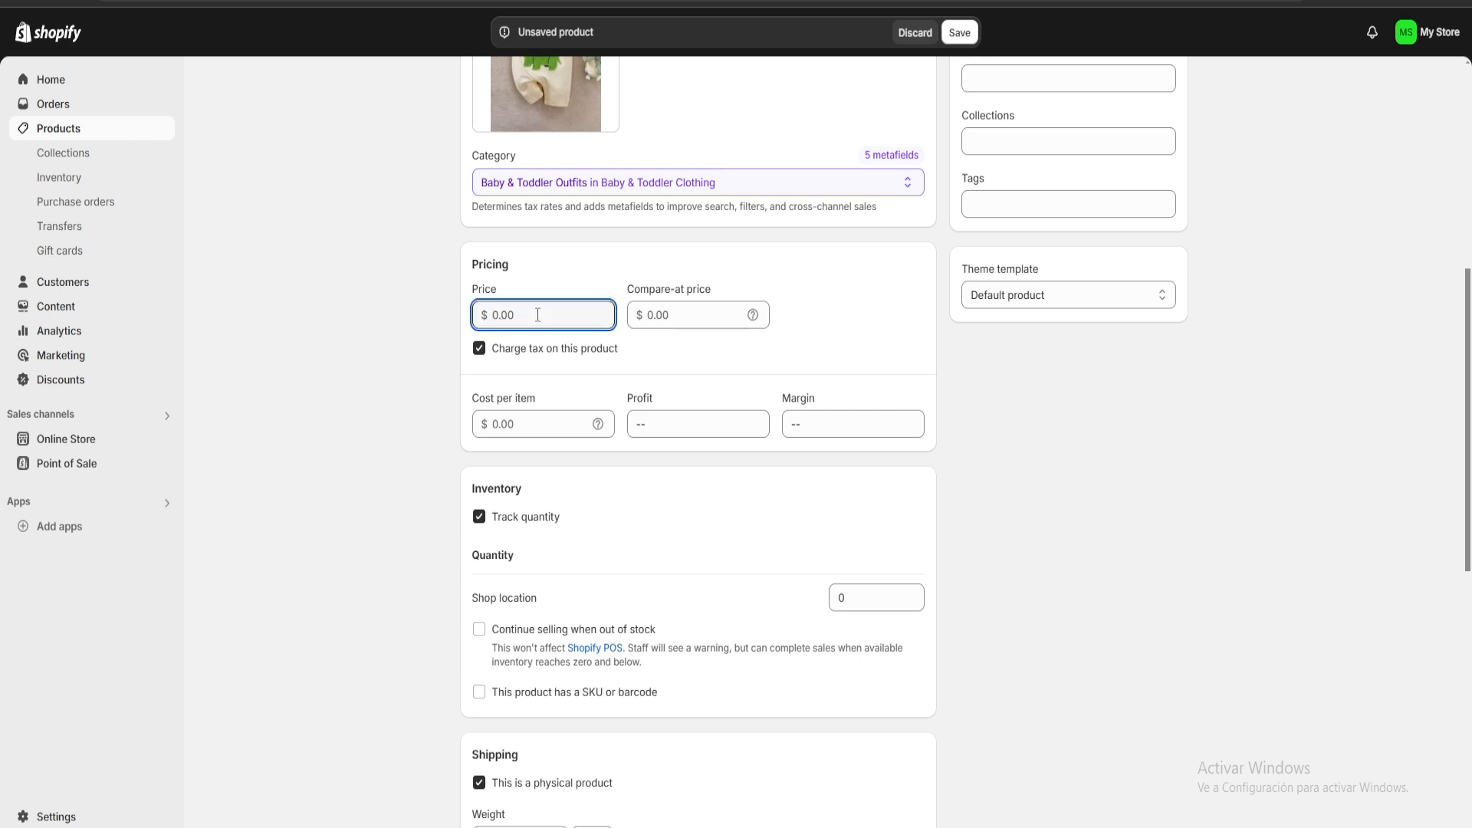
{"action": "type", "text": "1500"}
{"action": "left_click", "coordinate": [568, 269]}
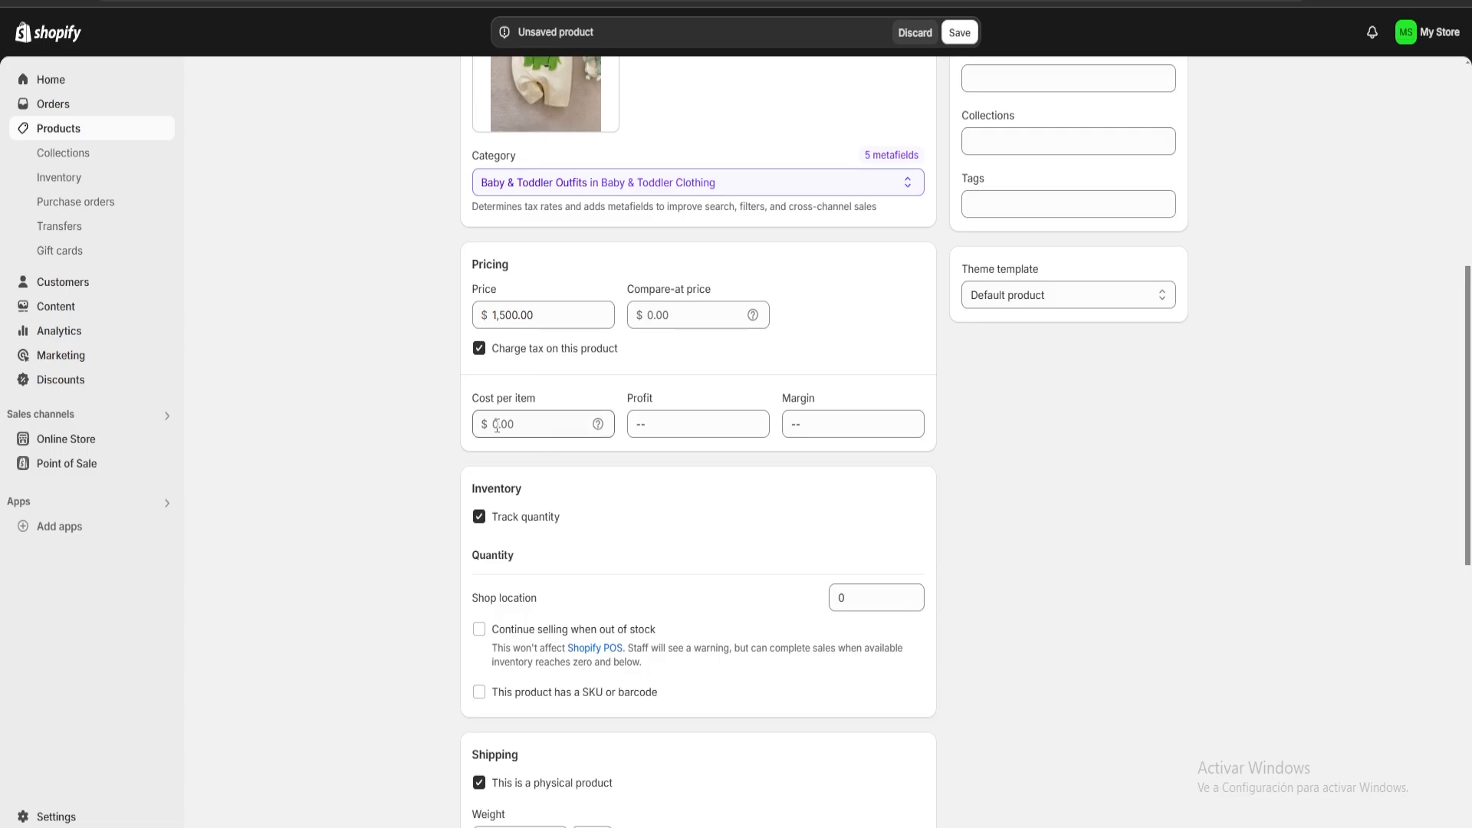
{"action": "left_click", "coordinate": [528, 424]}
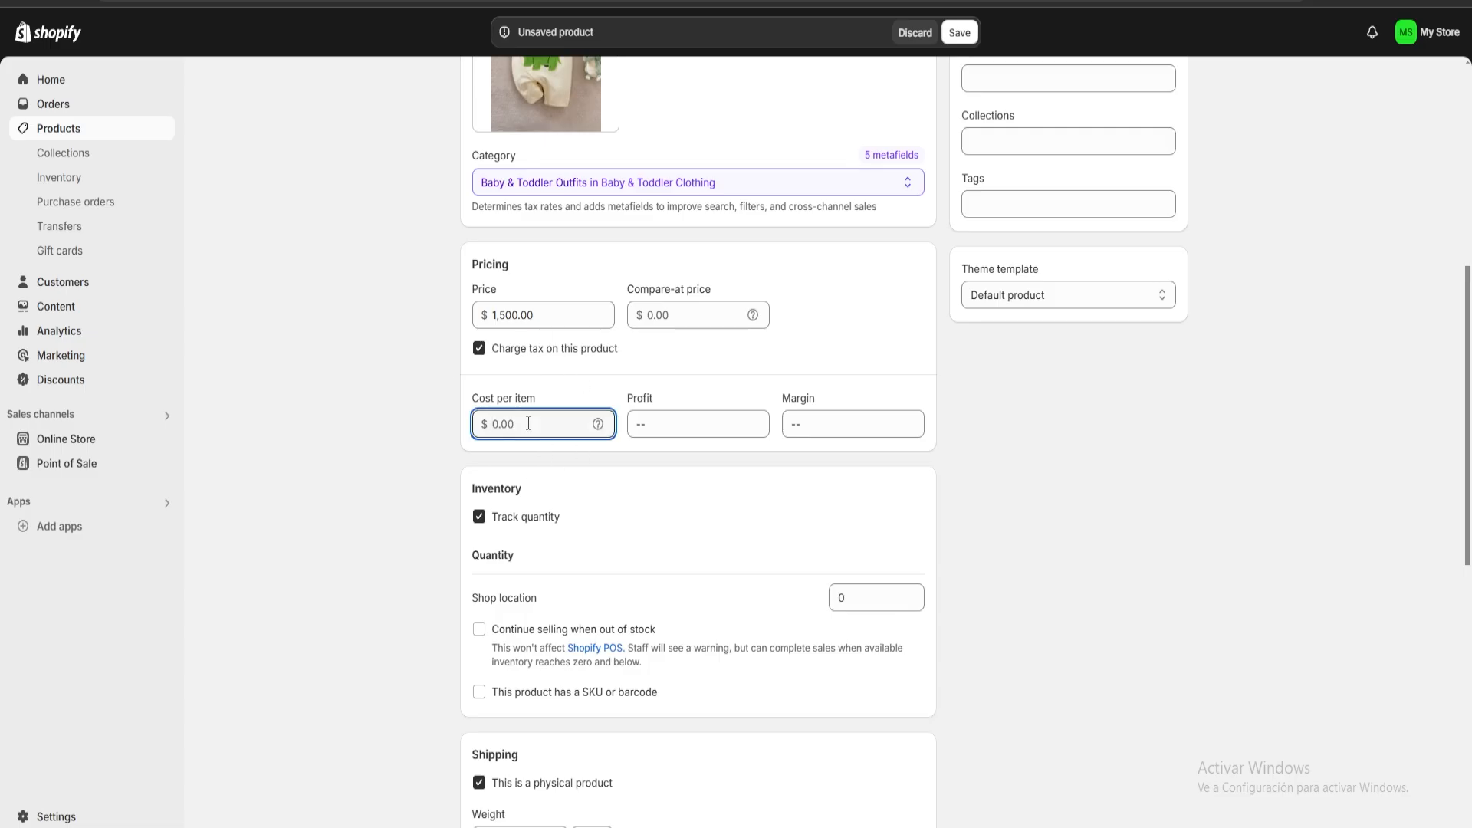
{"action": "type", "text": "1000"}
{"action": "left_click", "coordinate": [733, 372]}
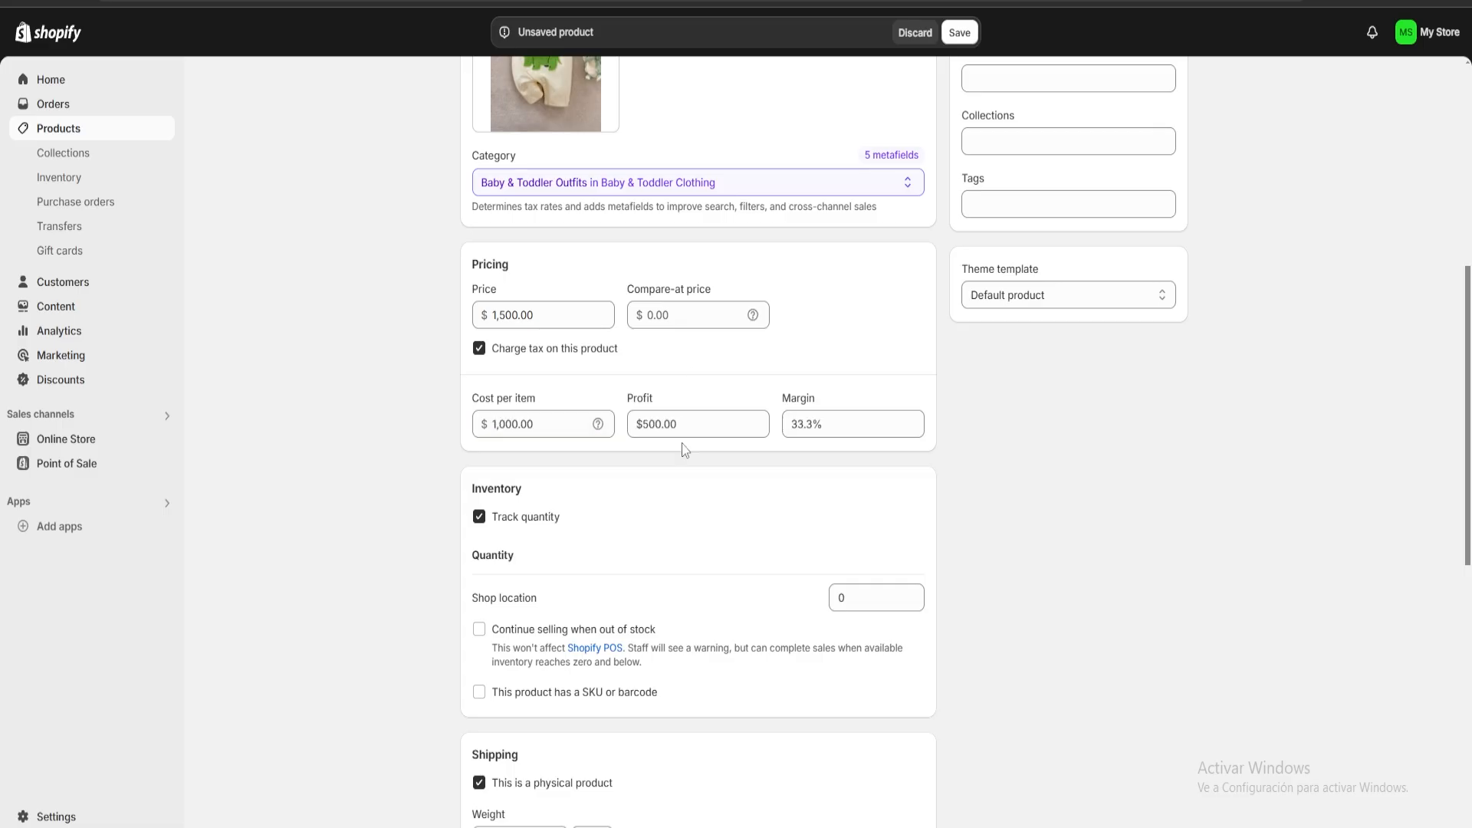
Check the calculated profit and margin of the product.
{"action": "mouse_move", "coordinate": [697, 424]}
{"action": "left_mouse_down"}
{"action": "mouse_move", "coordinate": [649, 424]}
{"action": "mouse_move", "coordinate": [719, 420]}
{"action": "left_mouse_up"}
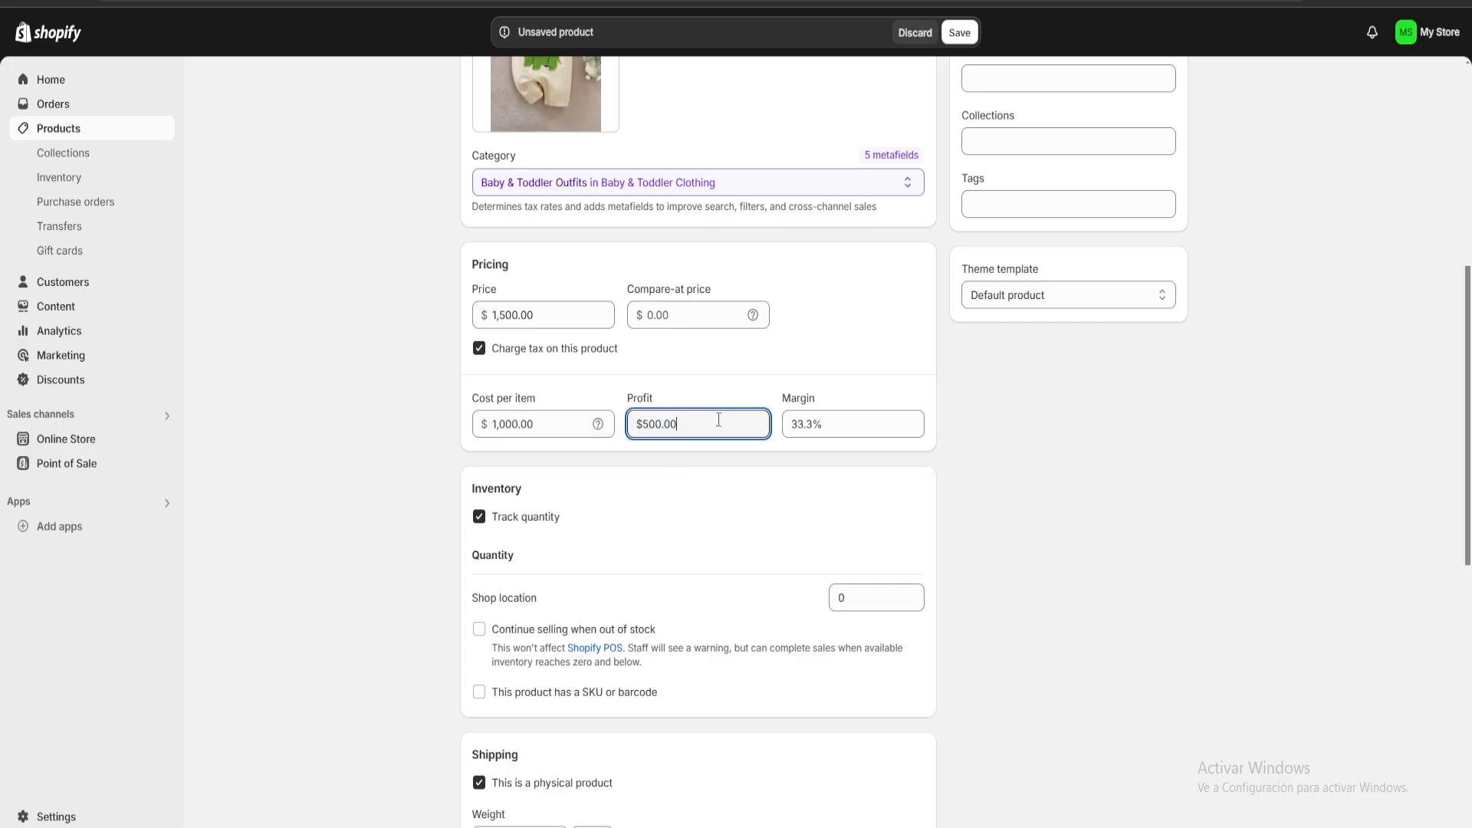
{"action": "left_click", "coordinate": [843, 423]}
{"action": "left_click_drag", "start_coordinate": [838, 421], "coordinate": [793, 424]}
{"action": "left_click", "coordinate": [798, 357]}
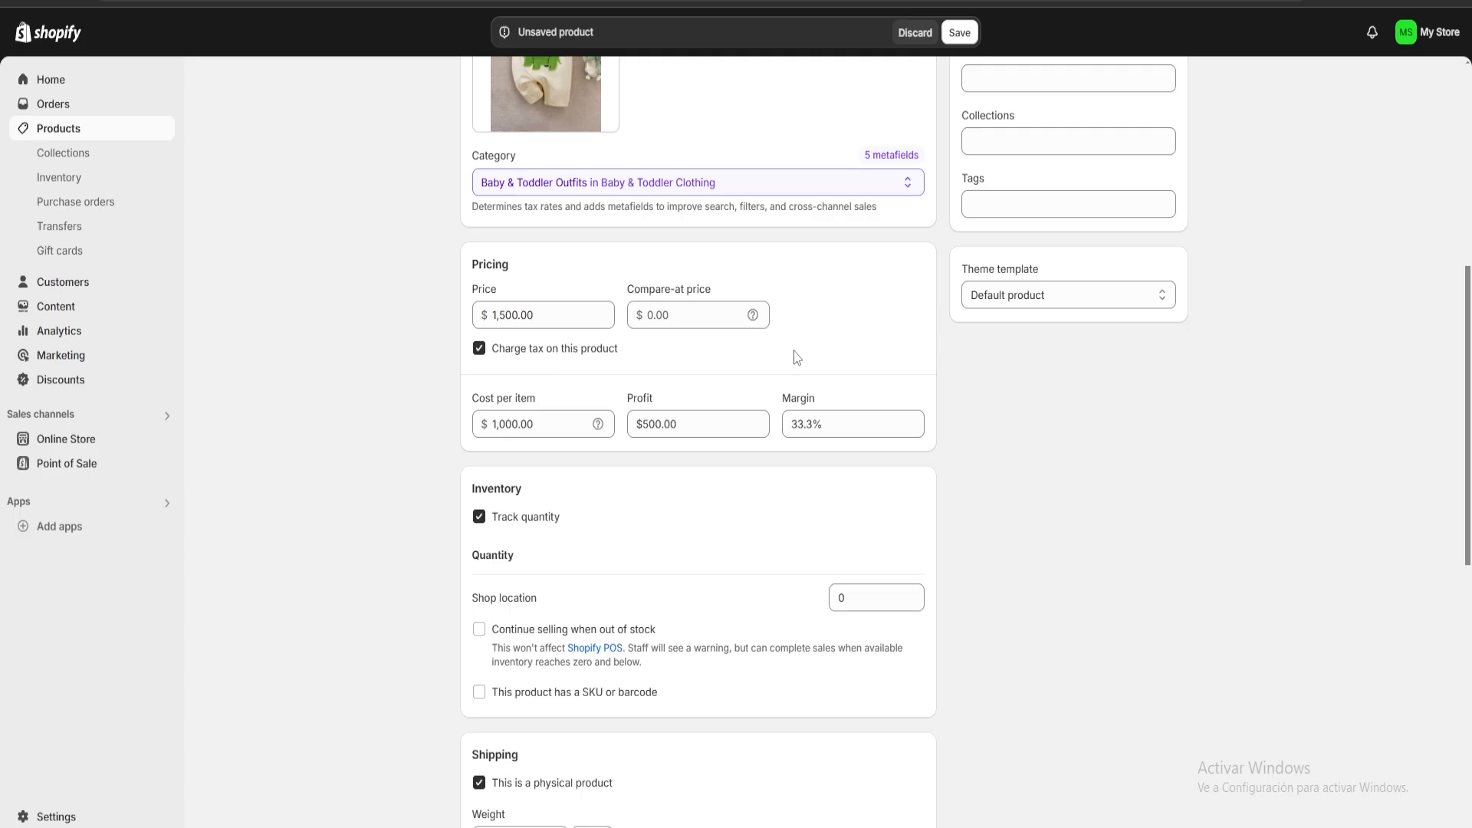
Turn off quantity tracking in the product's inventory settings.
{"action": "scroll", "coordinate": [674, 429], "scroll_direction": "down", "scroll_amount": 3}
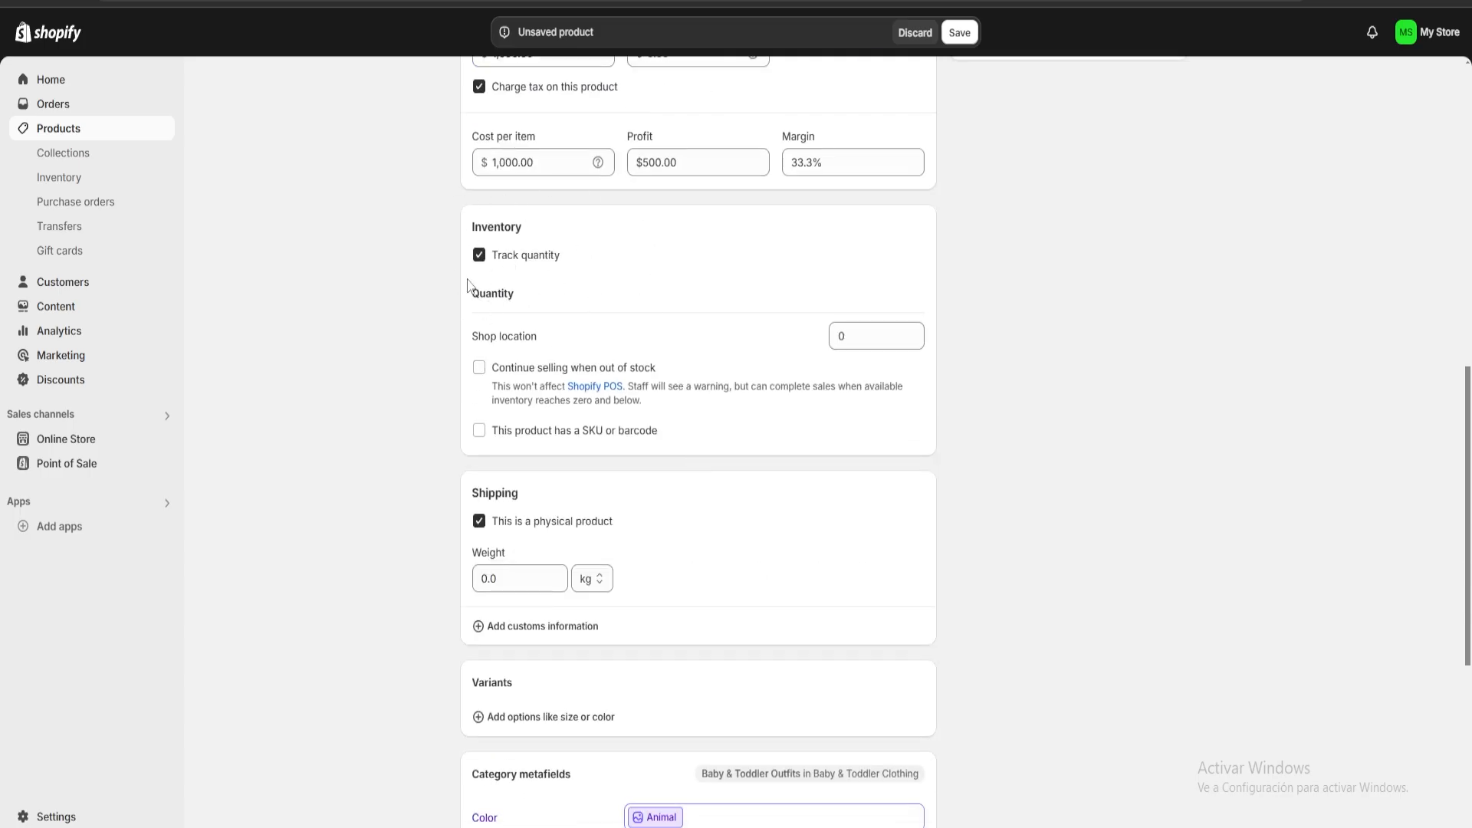
{"action": "left_click", "coordinate": [478, 255]}
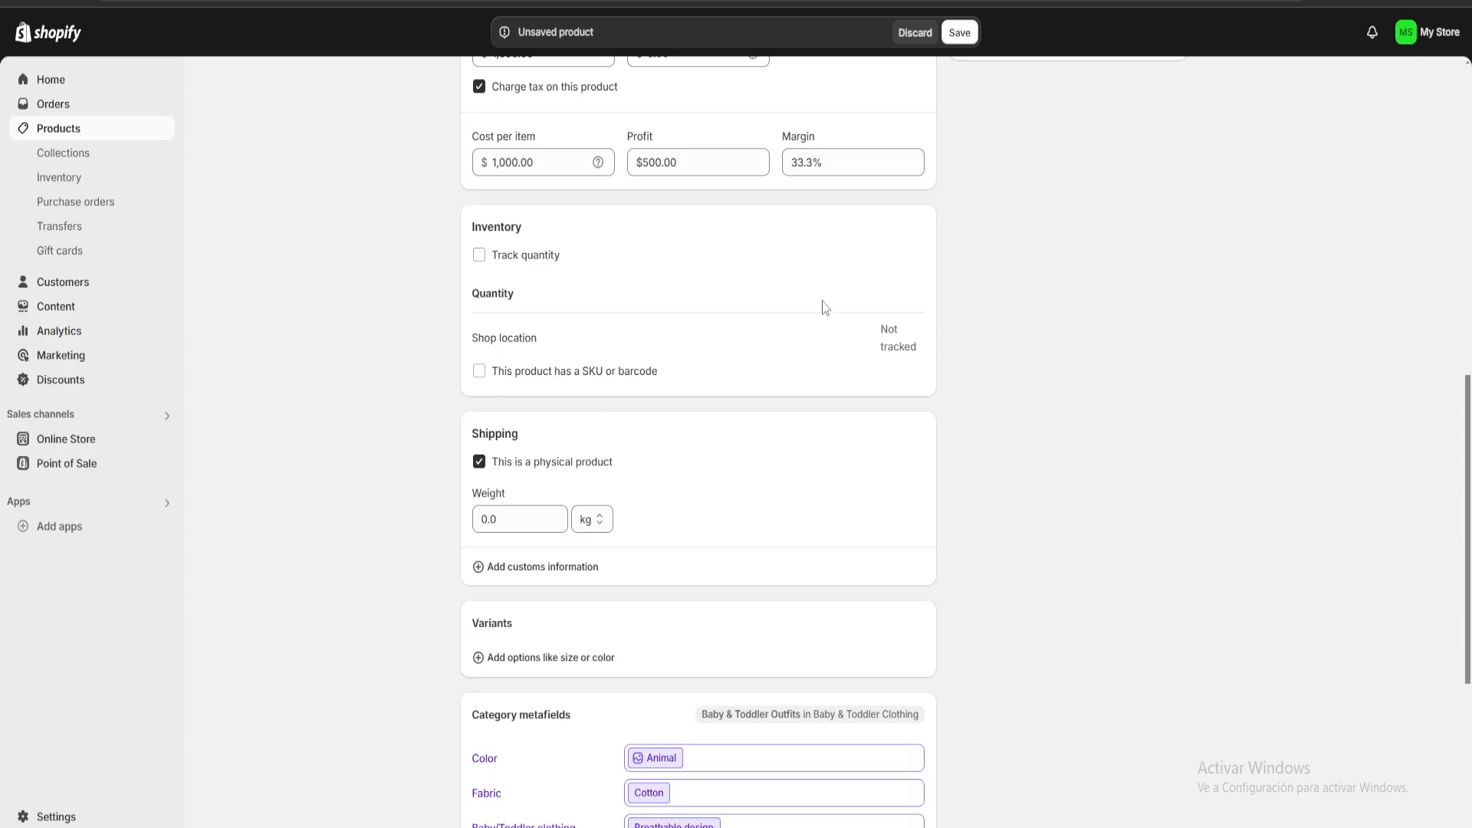
{"action": "scroll", "coordinate": [824, 308], "scroll_direction": "down", "scroll_amount": 2}
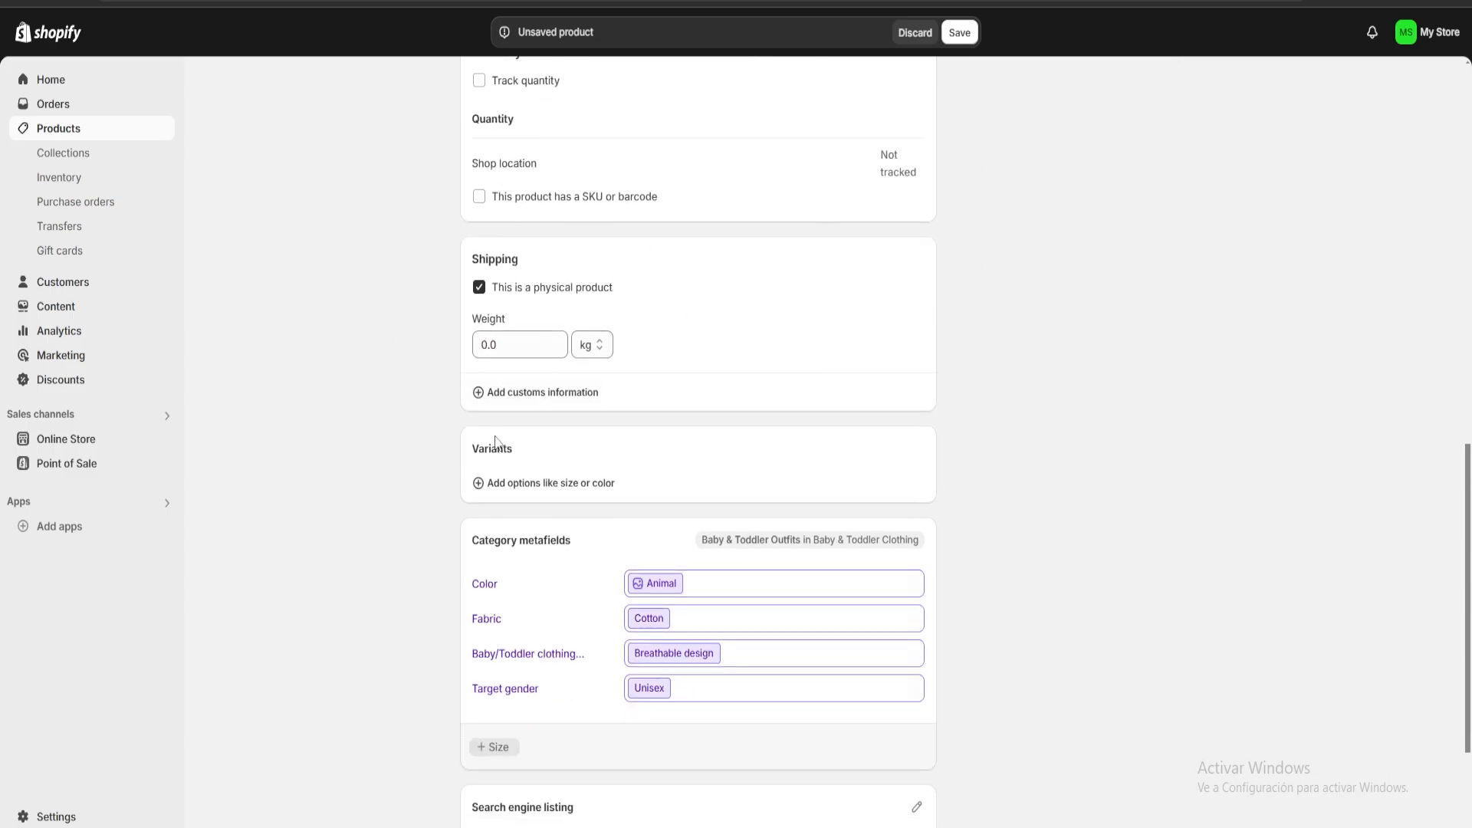
{"action": "left_click", "coordinate": [518, 349]}
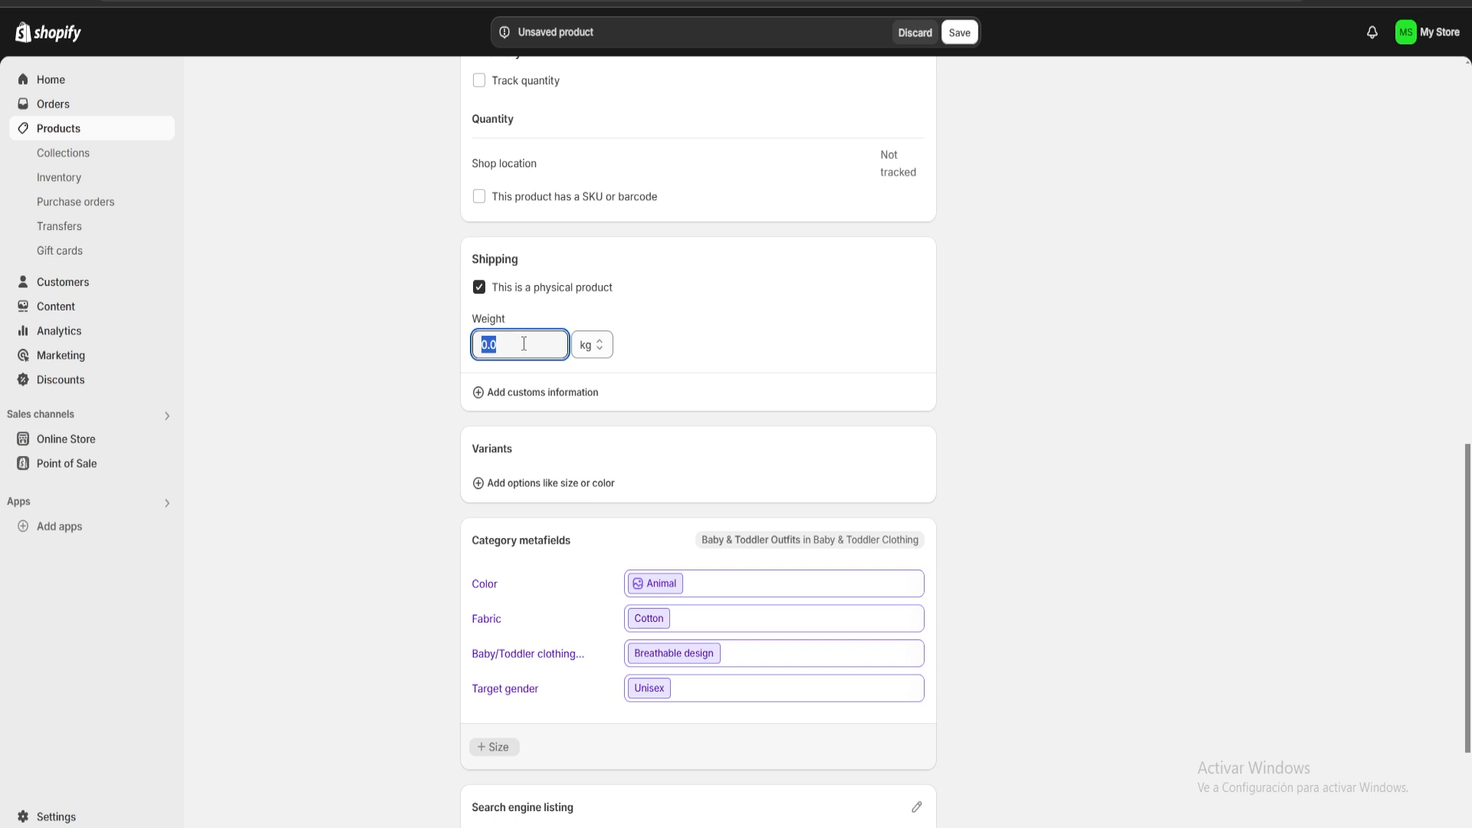
{"action": "left_click", "coordinate": [524, 346]}
{"action": "left_click", "coordinate": [717, 350]}
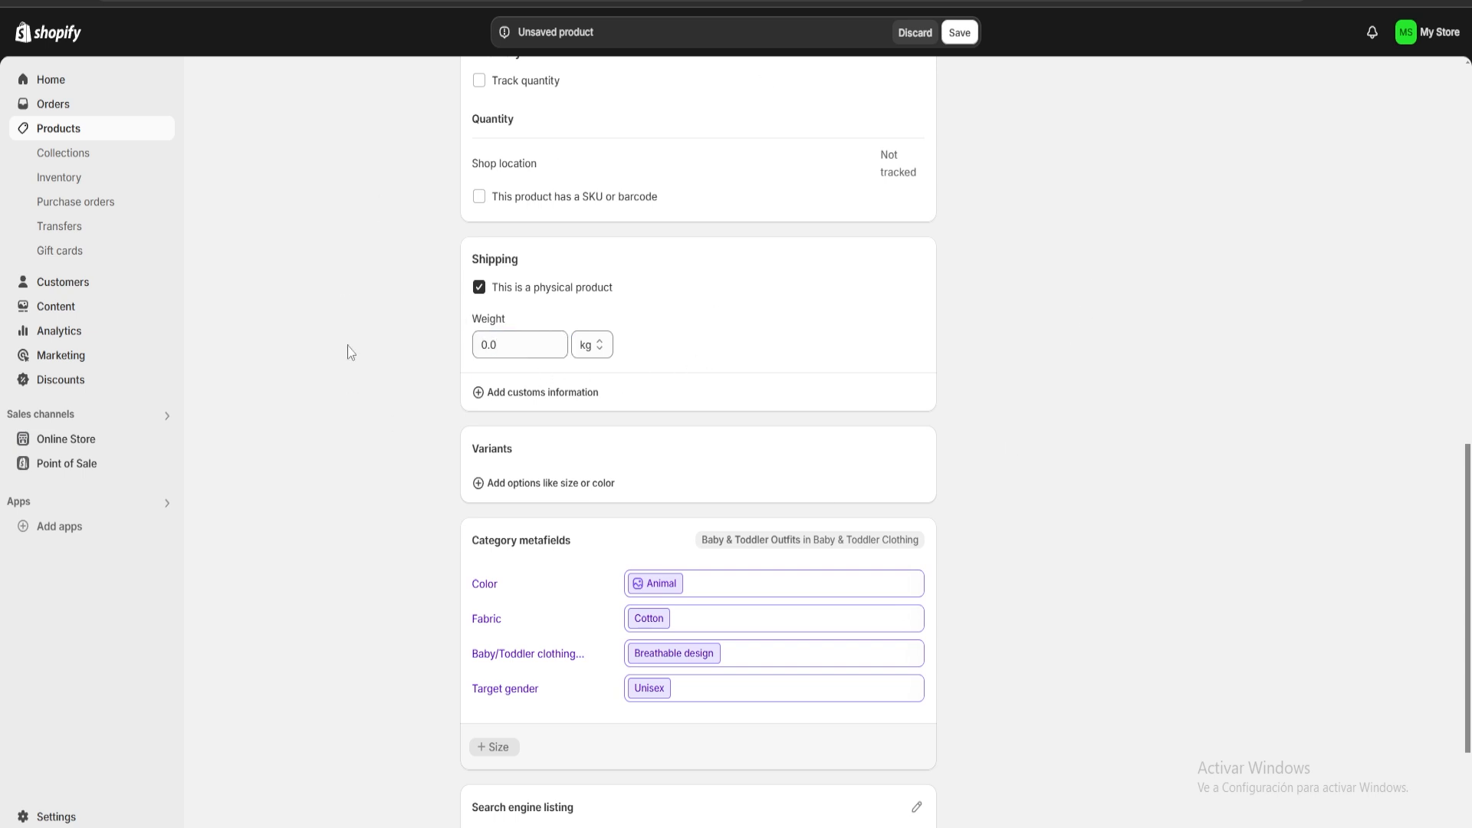
Assign the dinosaur overall product to the Home page collection and save the product.
{"action": "scroll", "coordinate": [624, 368], "scroll_direction": "up", "scroll_amount": 15}
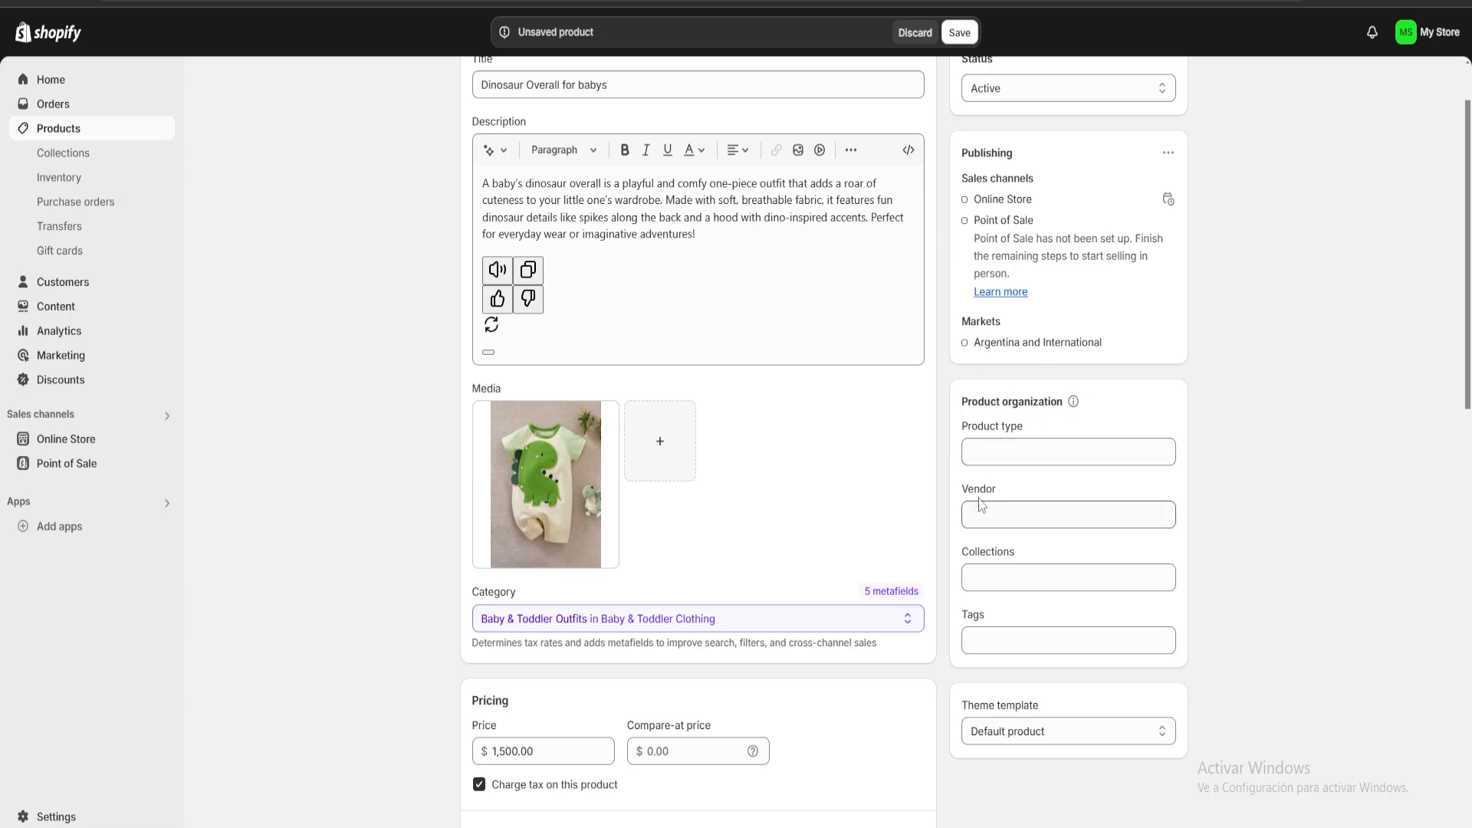
{"action": "left_click", "coordinate": [1016, 587]}
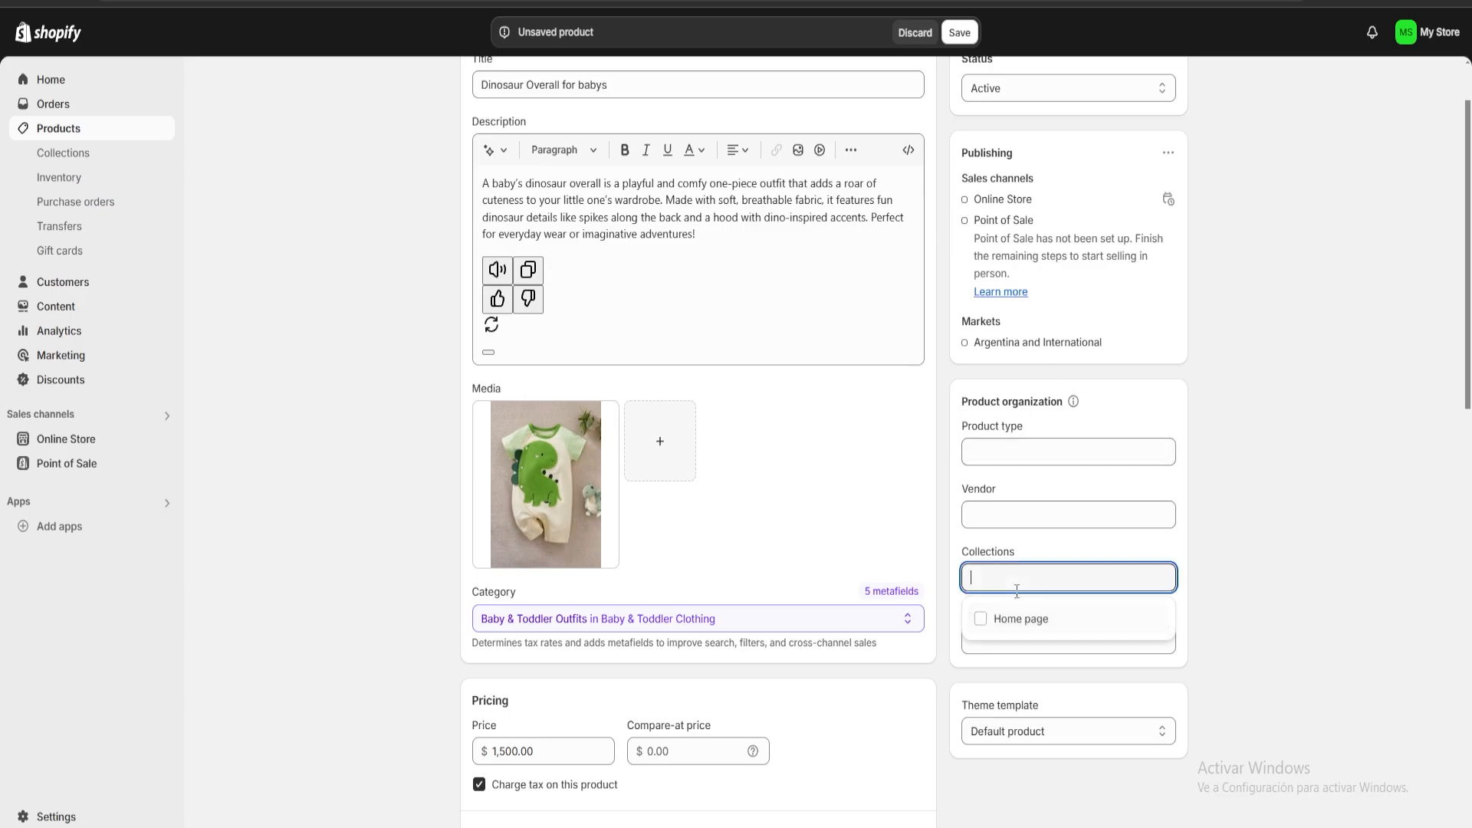
{"action": "left_click", "coordinate": [982, 620]}
{"action": "left_click", "coordinate": [1239, 579]}
{"action": "scroll", "coordinate": [1073, 568], "scroll_direction": "down", "scroll_amount": 2}
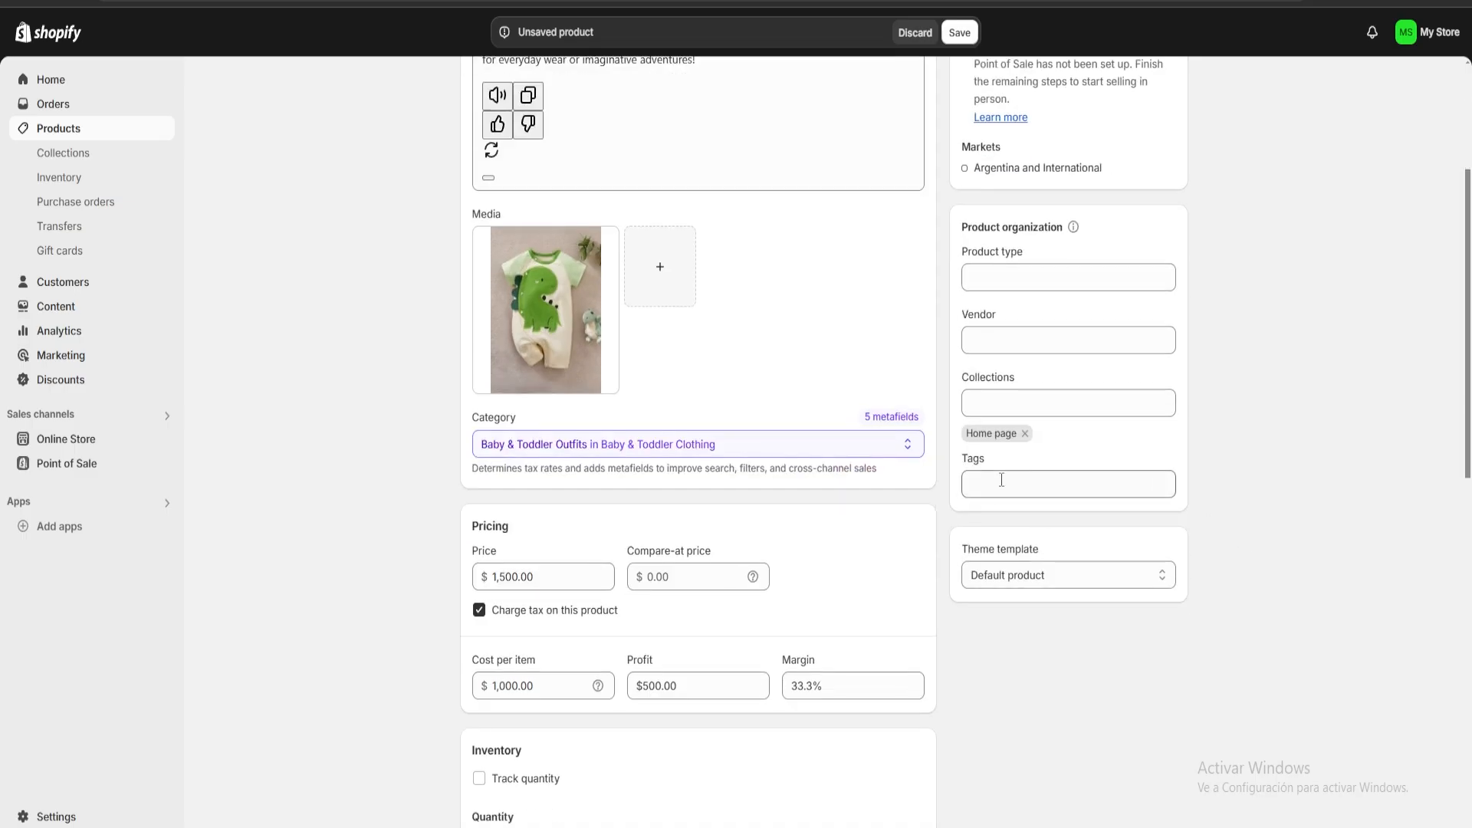
{"action": "scroll", "coordinate": [1001, 480], "scroll_direction": "down", "scroll_amount": 12}
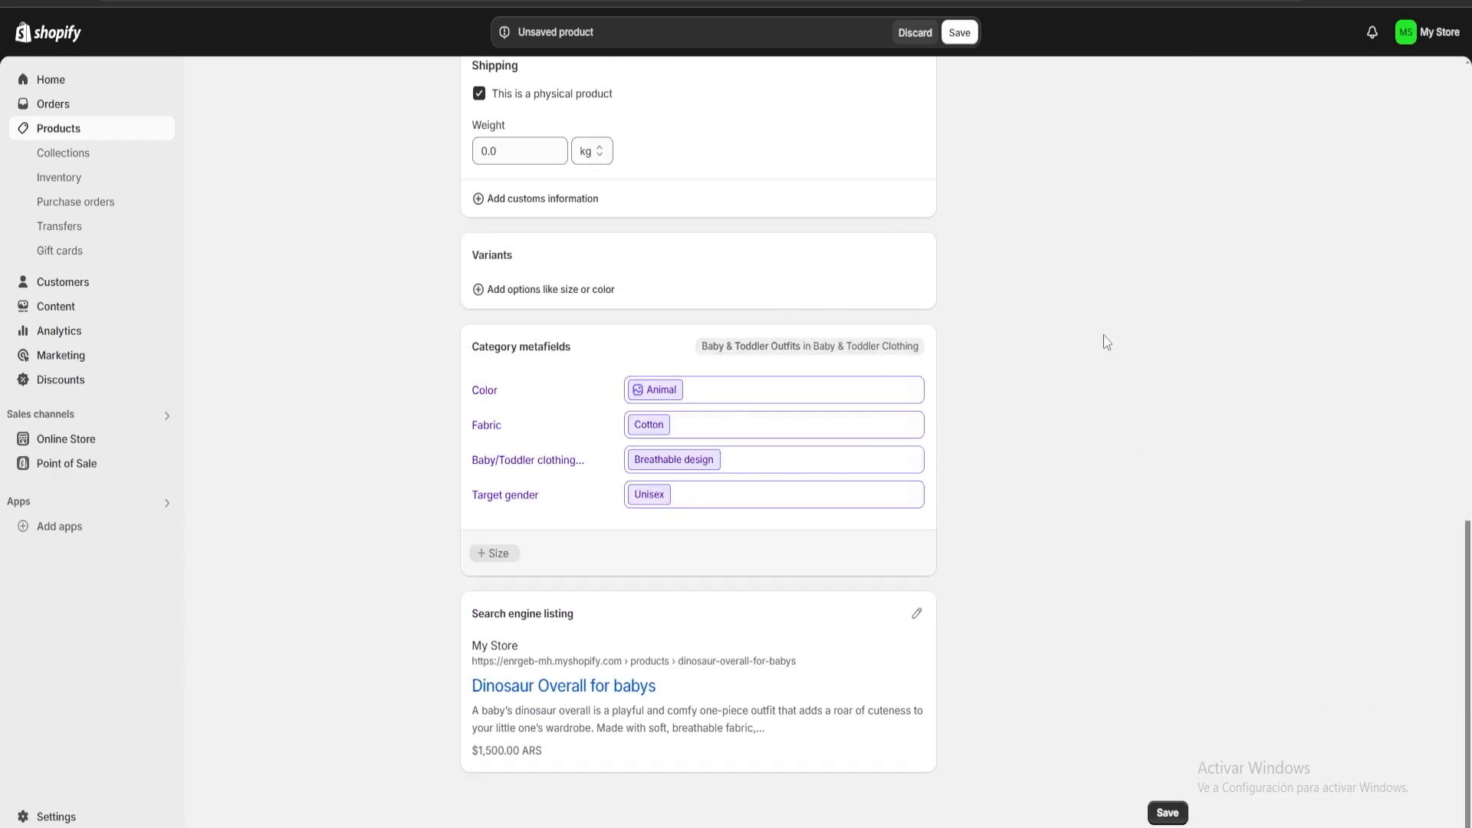
{"action": "left_click", "coordinate": [1166, 811]}
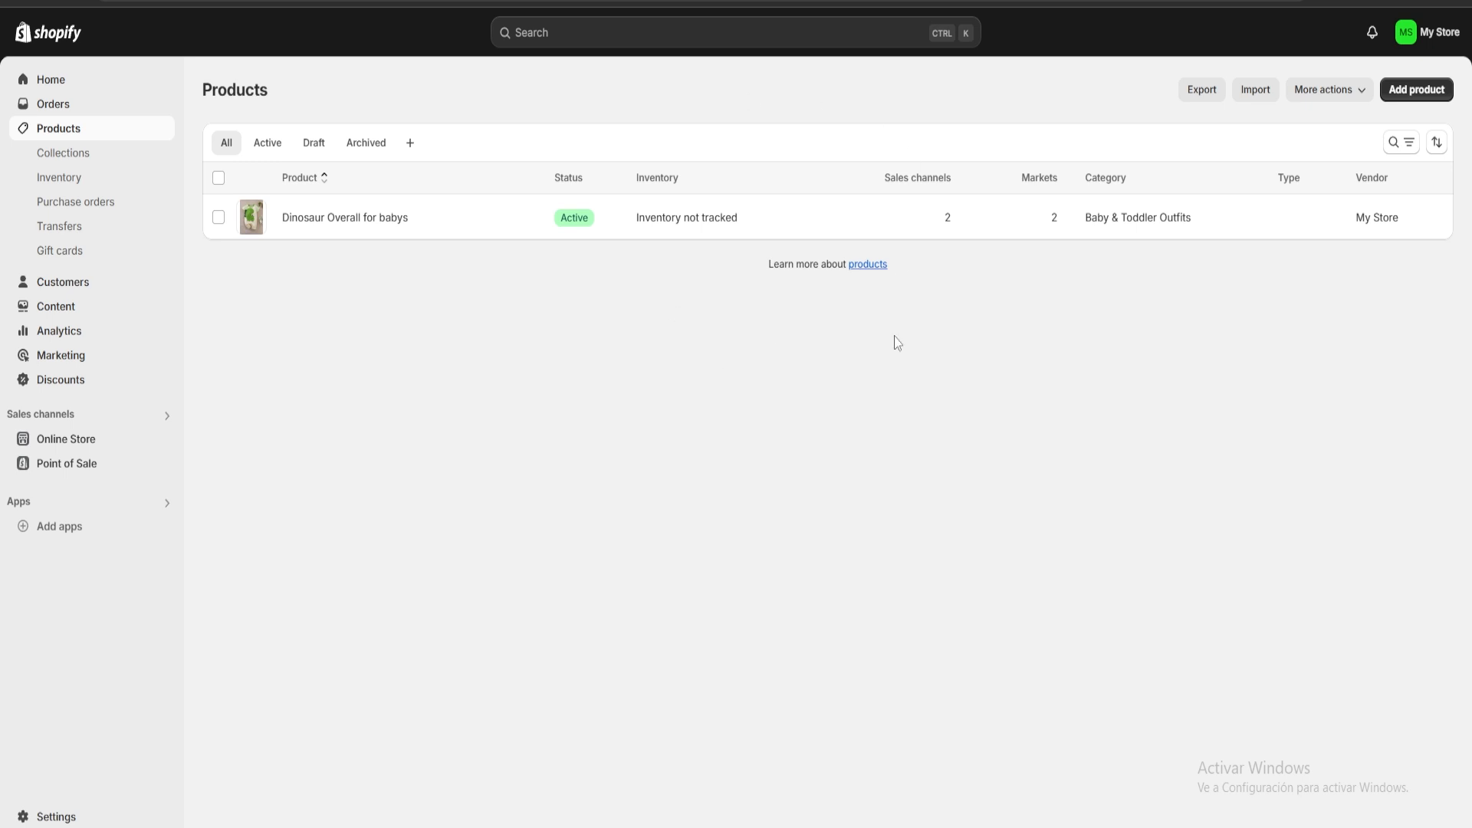
Start adding another product from the product list.
{"action": "left_click", "coordinate": [1416, 89]}
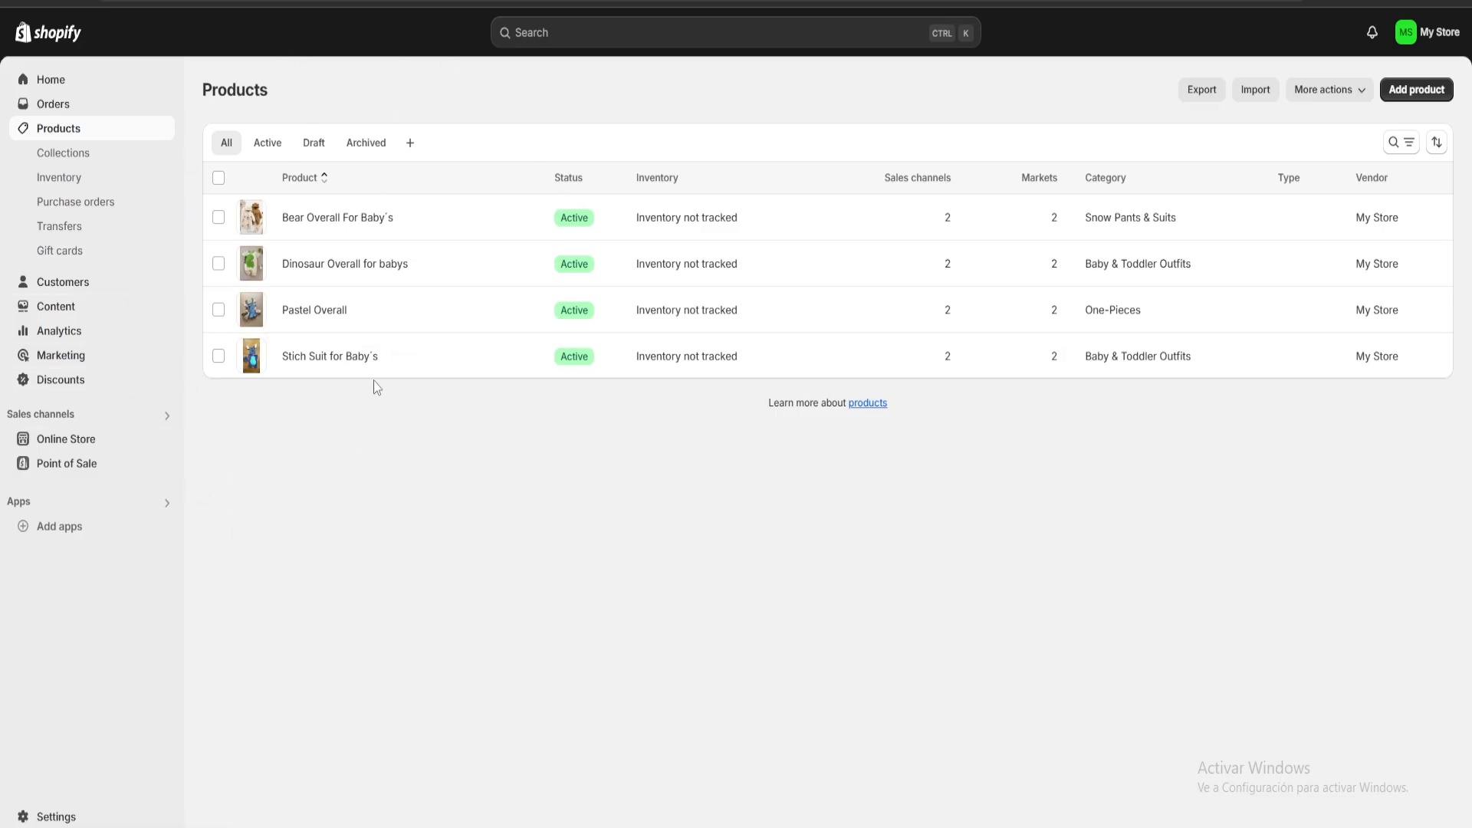
Open the online store's themes and browse the popular free themes on offer.
{"action": "left_click", "coordinate": [57, 449]}
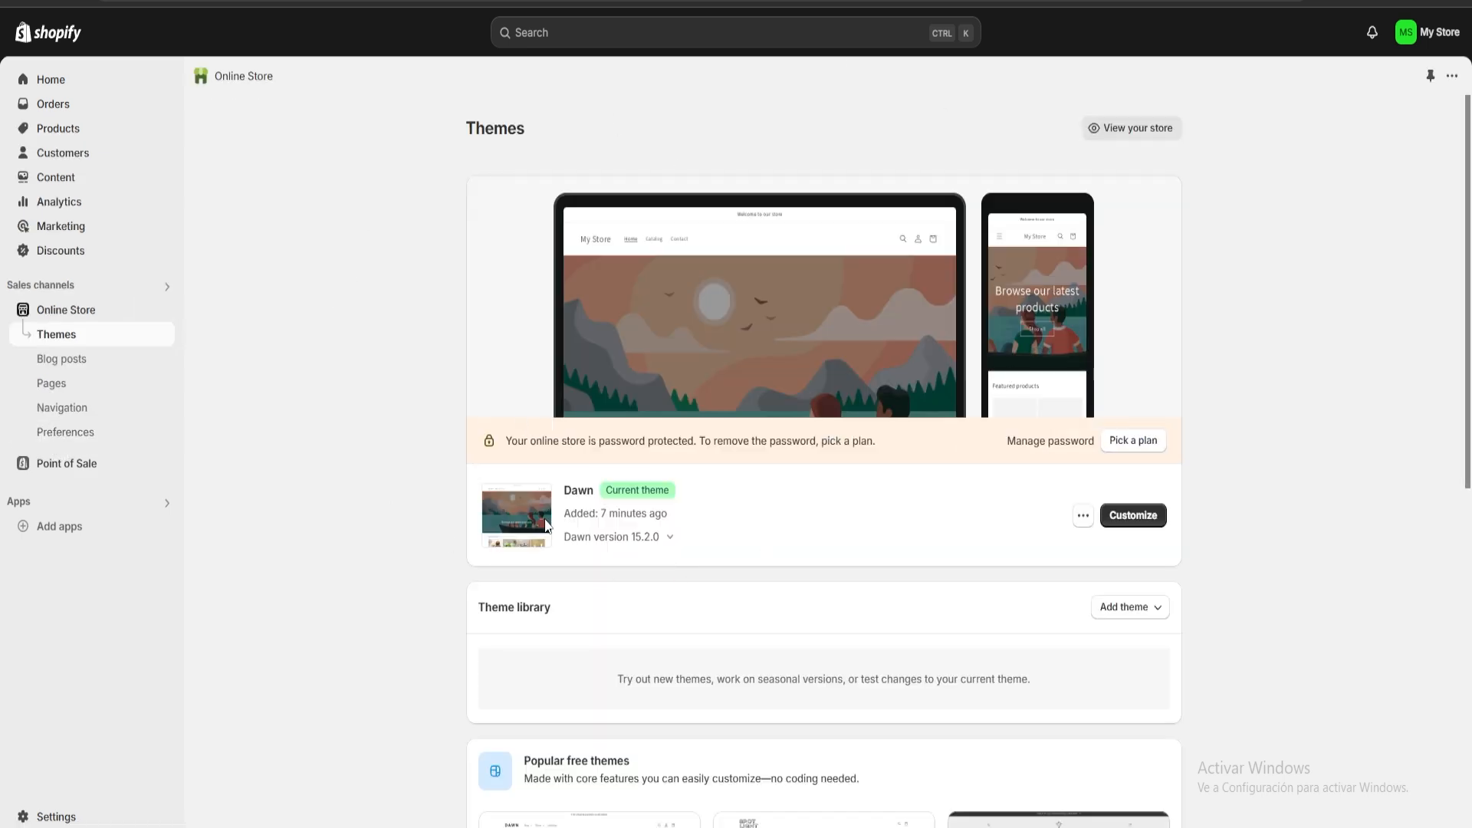
{"action": "scroll", "coordinate": [707, 491], "scroll_direction": "down", "scroll_amount": 4}
{"action": "scroll", "coordinate": [707, 491], "scroll_direction": "down", "scroll_amount": 4}
{"action": "scroll", "coordinate": [719, 517], "scroll_direction": "up", "scroll_amount": 4}
{"action": "scroll", "coordinate": [748, 516], "scroll_direction": "down", "scroll_amount": 4}
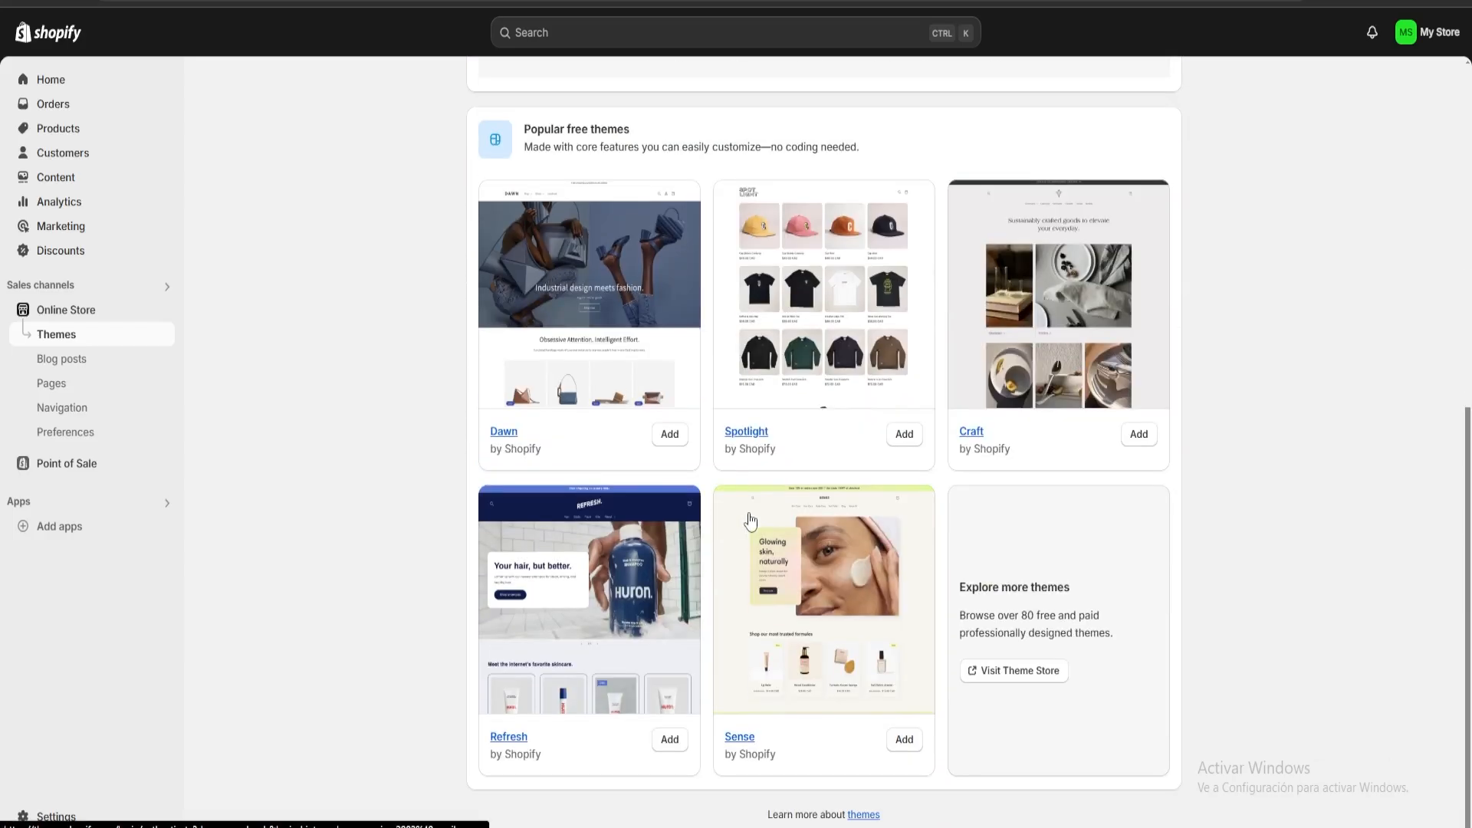
Visit the Theme Store from the themes page and browse the full catalogue of free and paid themes.
{"action": "scroll", "coordinate": [493, 593], "scroll_direction": "up", "scroll_amount": 7}
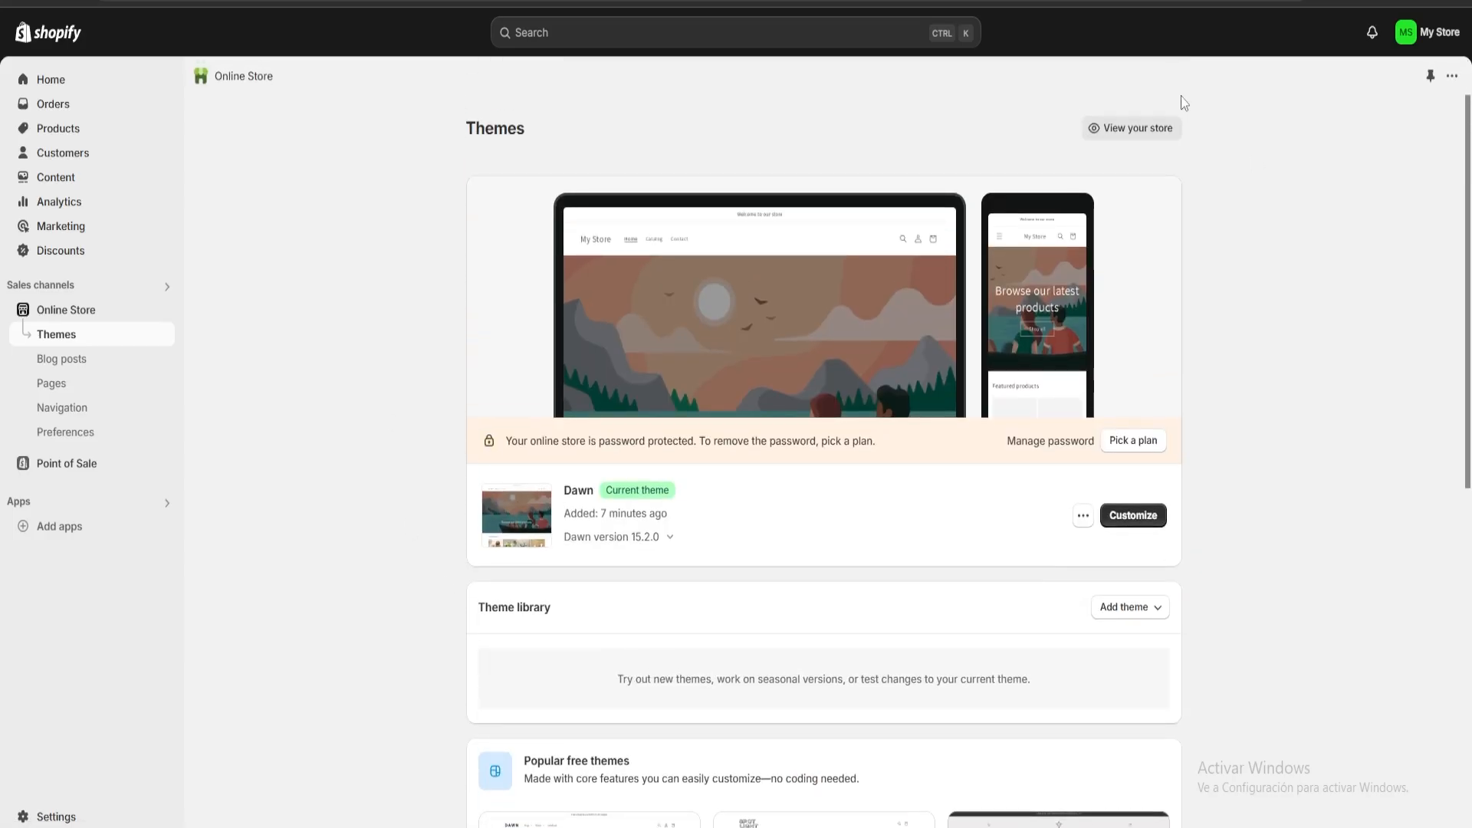
{"action": "scroll", "coordinate": [667, 516], "scroll_direction": "down", "scroll_amount": 6}
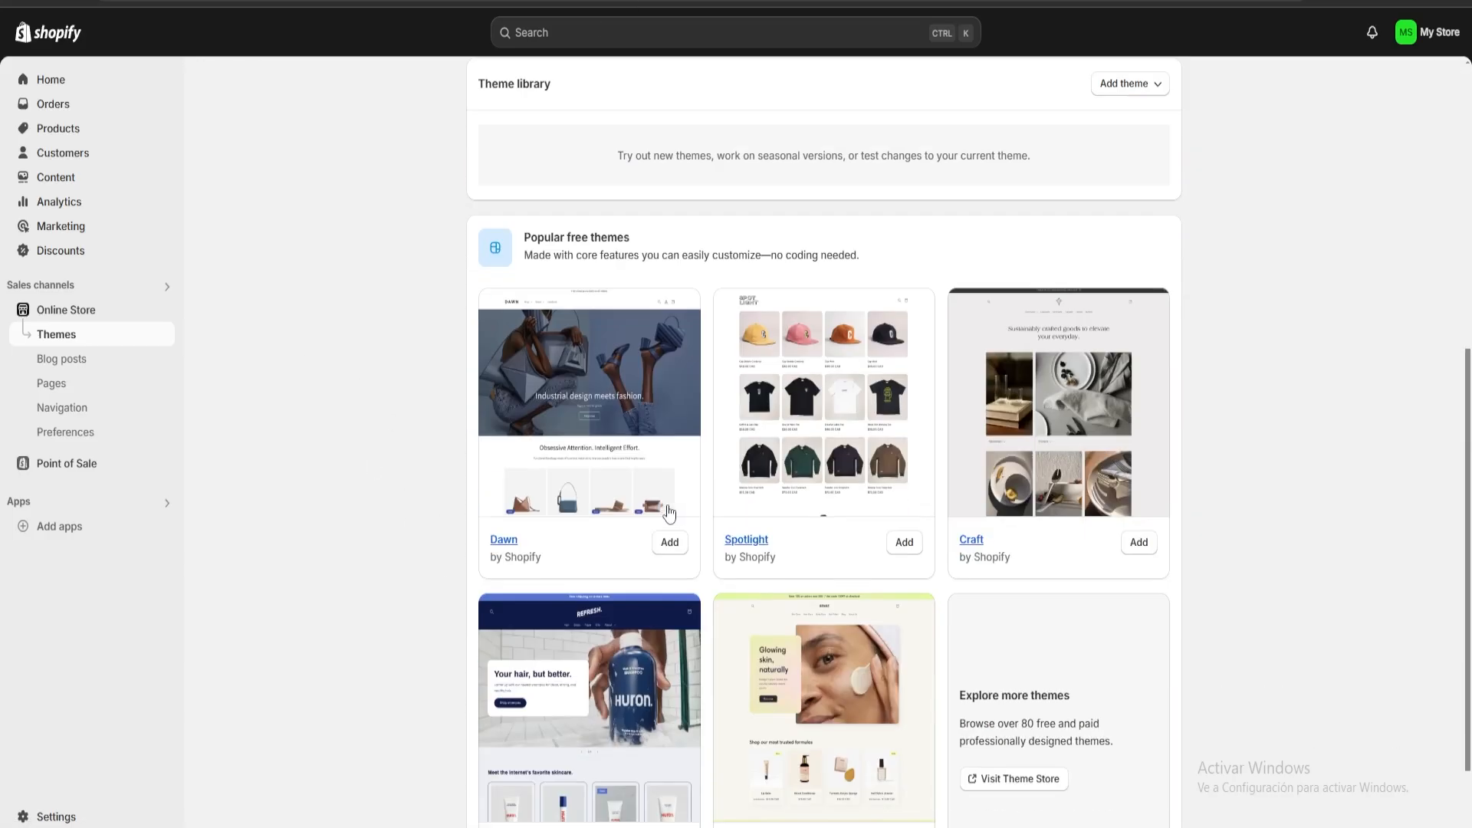
{"action": "scroll", "coordinate": [778, 550], "scroll_direction": "down", "scroll_amount": 2}
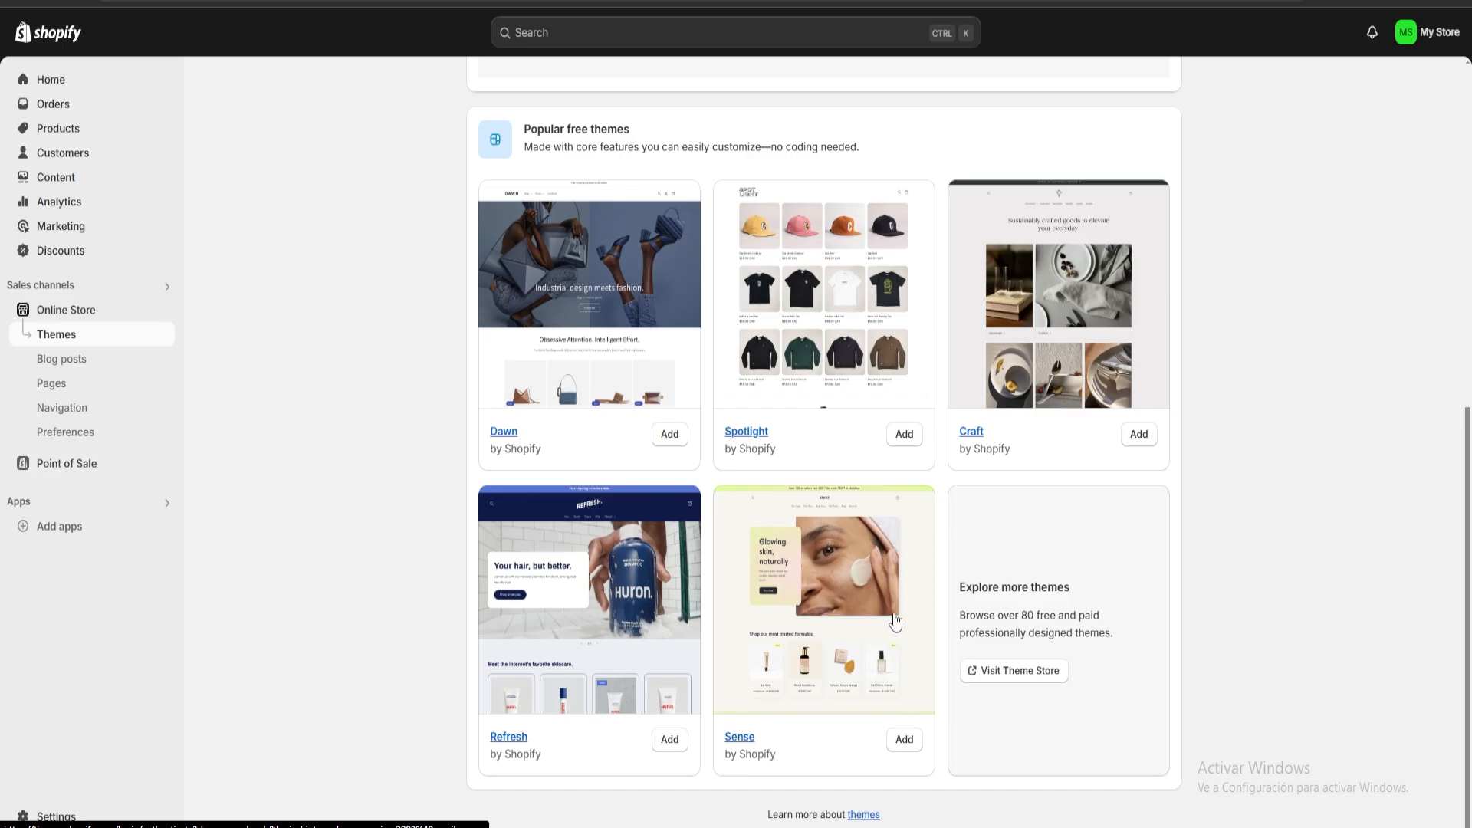
{"action": "left_click", "coordinate": [1020, 678]}
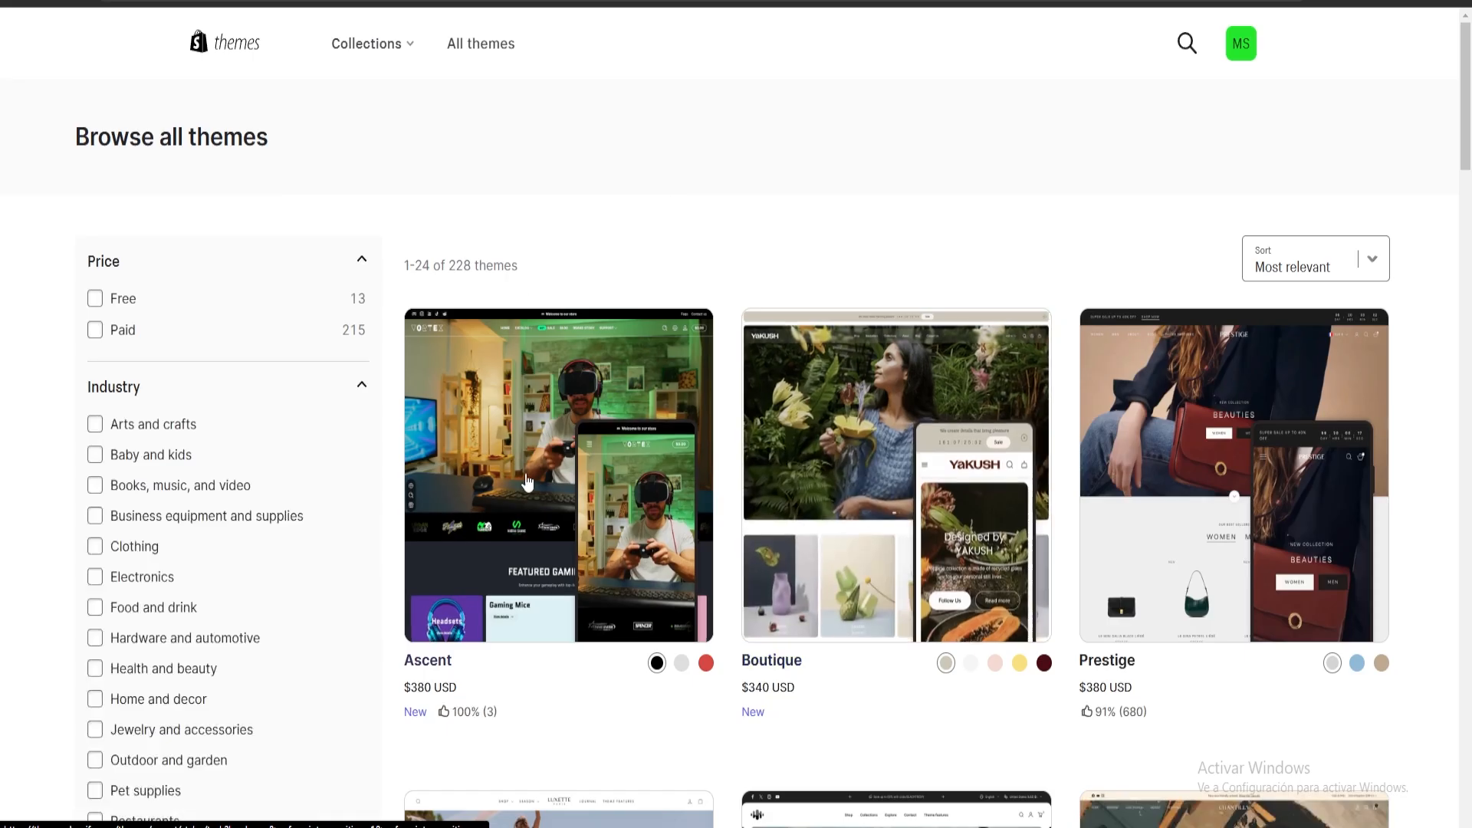
{"action": "scroll", "coordinate": [1262, 460], "scroll_direction": "down", "scroll_amount": 5}
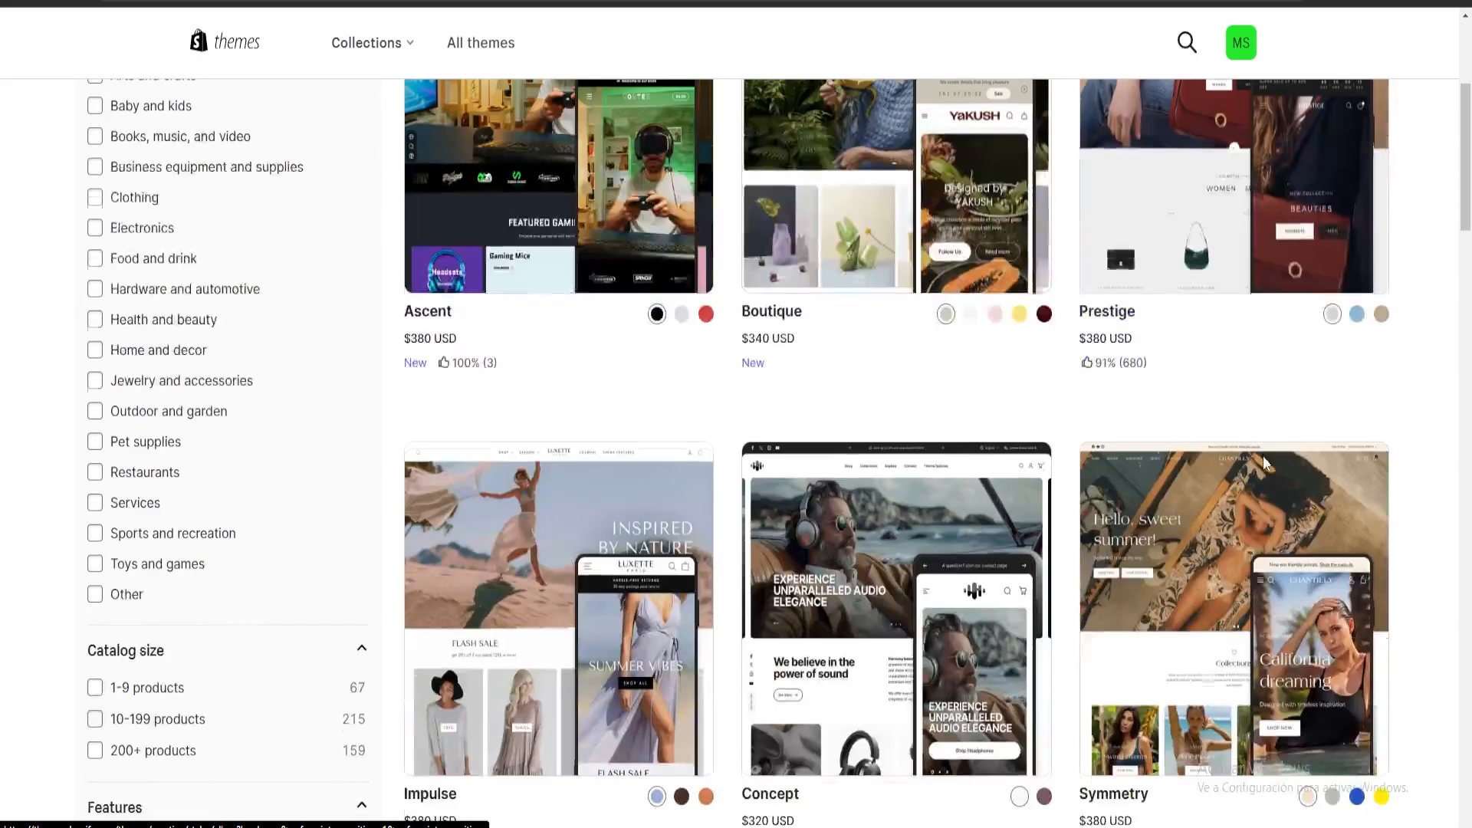
{"action": "scroll", "coordinate": [1262, 455], "scroll_direction": "down", "scroll_amount": 10}
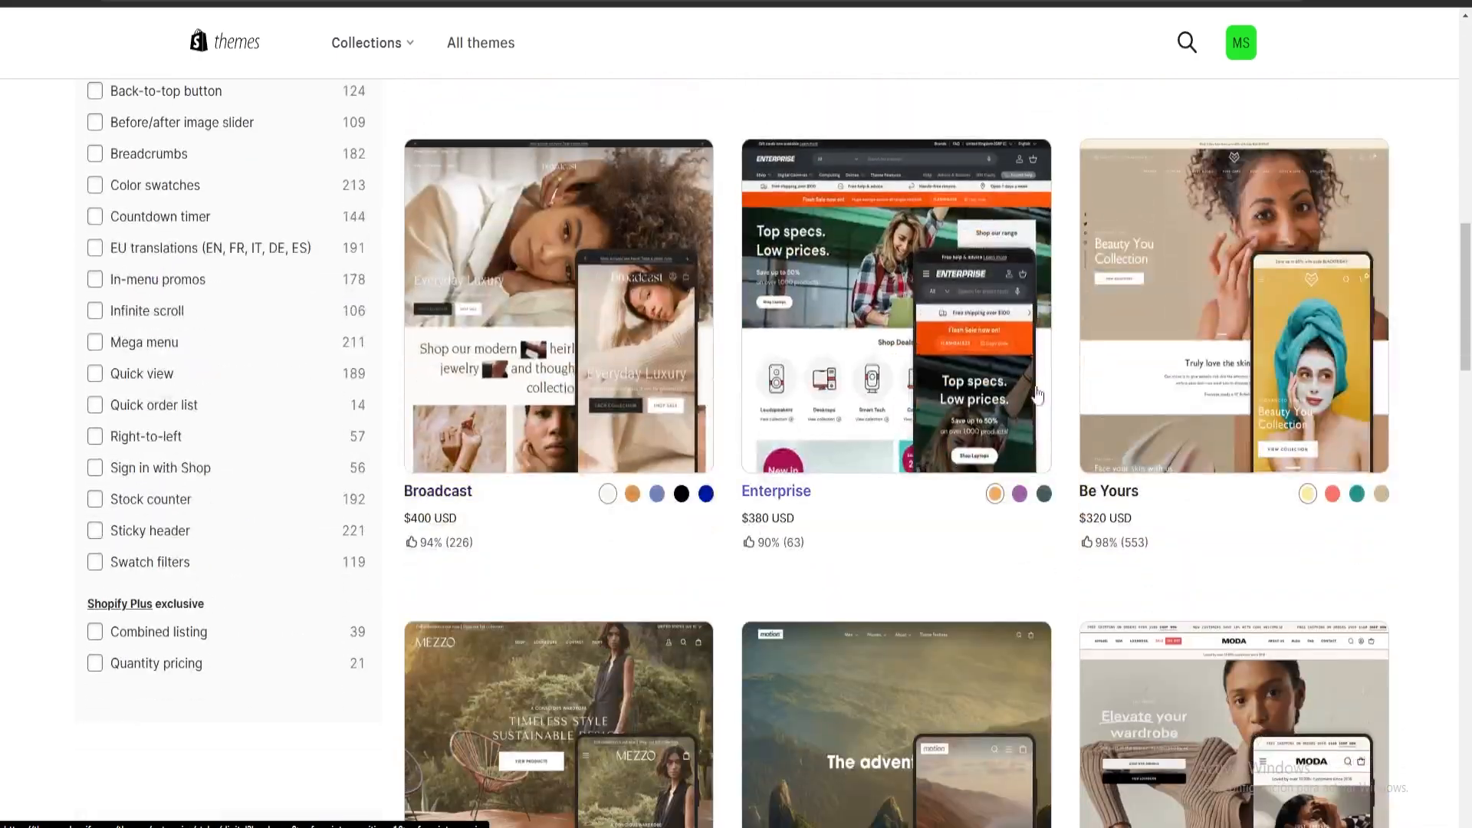
{"action": "scroll", "coordinate": [1037, 394], "scroll_direction": "down", "scroll_amount": 5}
{"action": "scroll", "coordinate": [1248, 504], "scroll_direction": "up", "scroll_amount": 12}
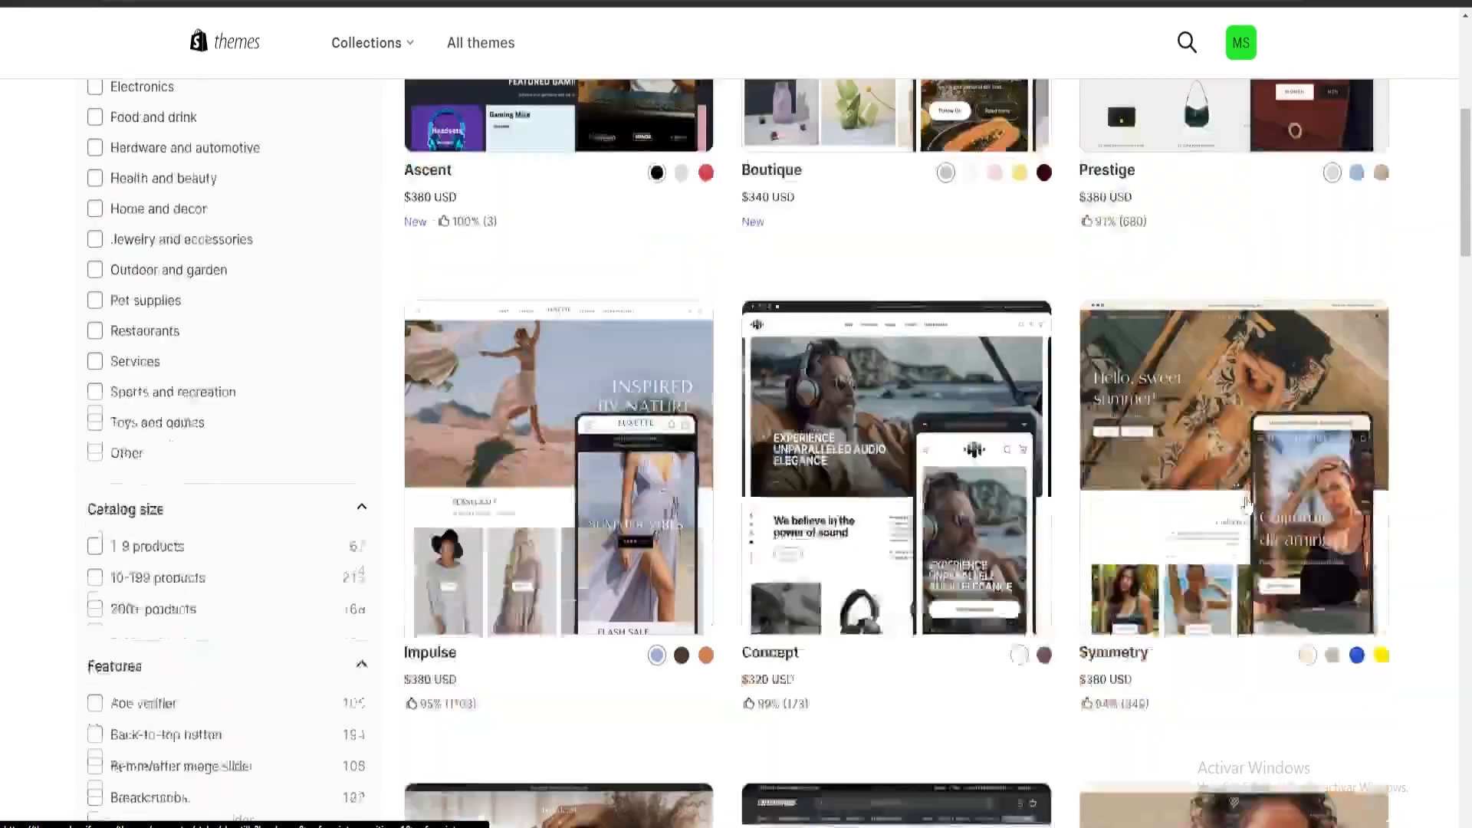
{"action": "scroll", "coordinate": [1247, 503], "scroll_direction": "up", "scroll_amount": 7}
{"action": "scroll", "coordinate": [1262, 477], "scroll_direction": "down", "scroll_amount": 6}
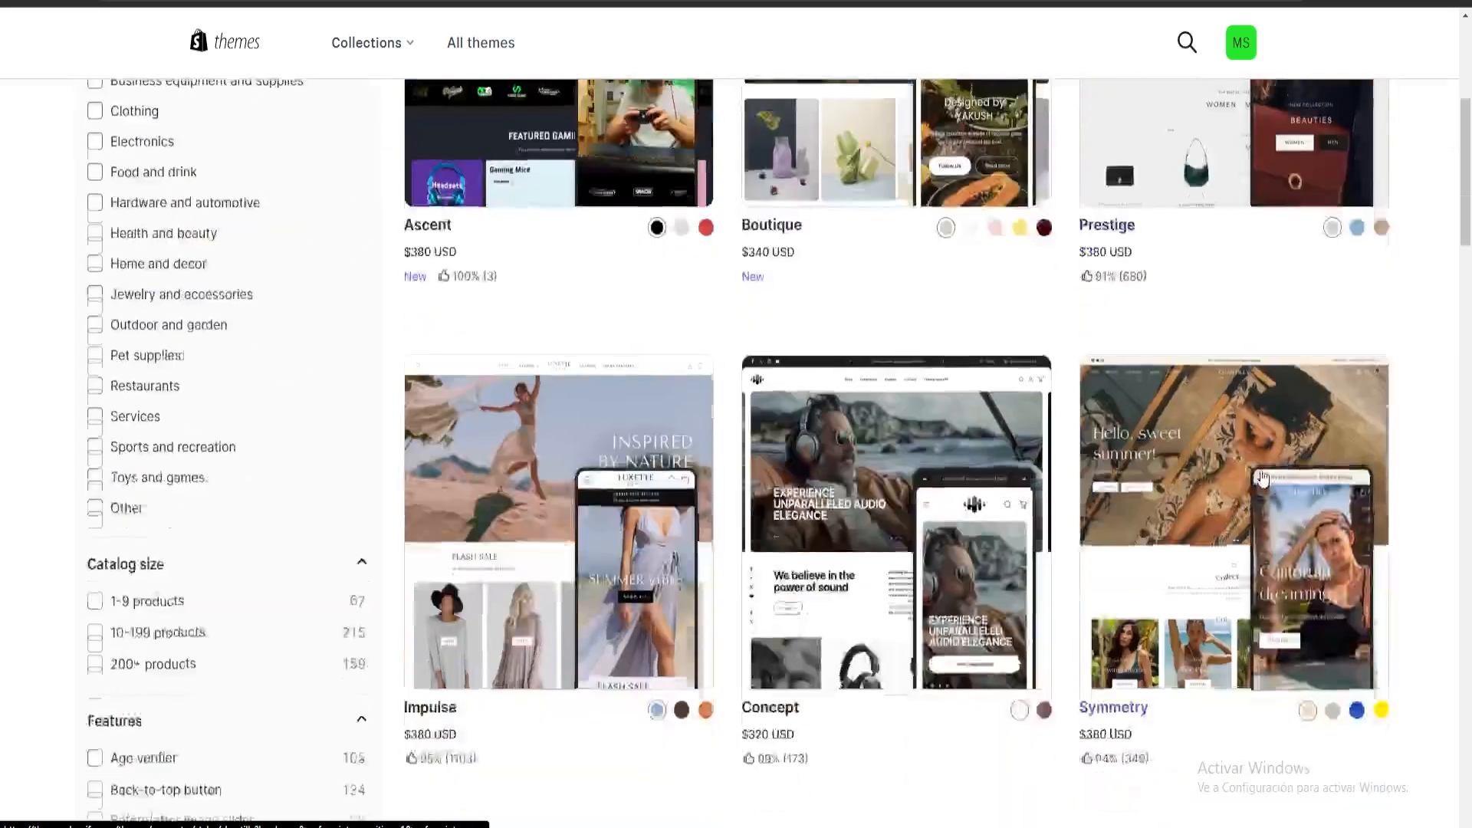
{"action": "scroll", "coordinate": [1262, 479], "scroll_direction": "down", "scroll_amount": 10}
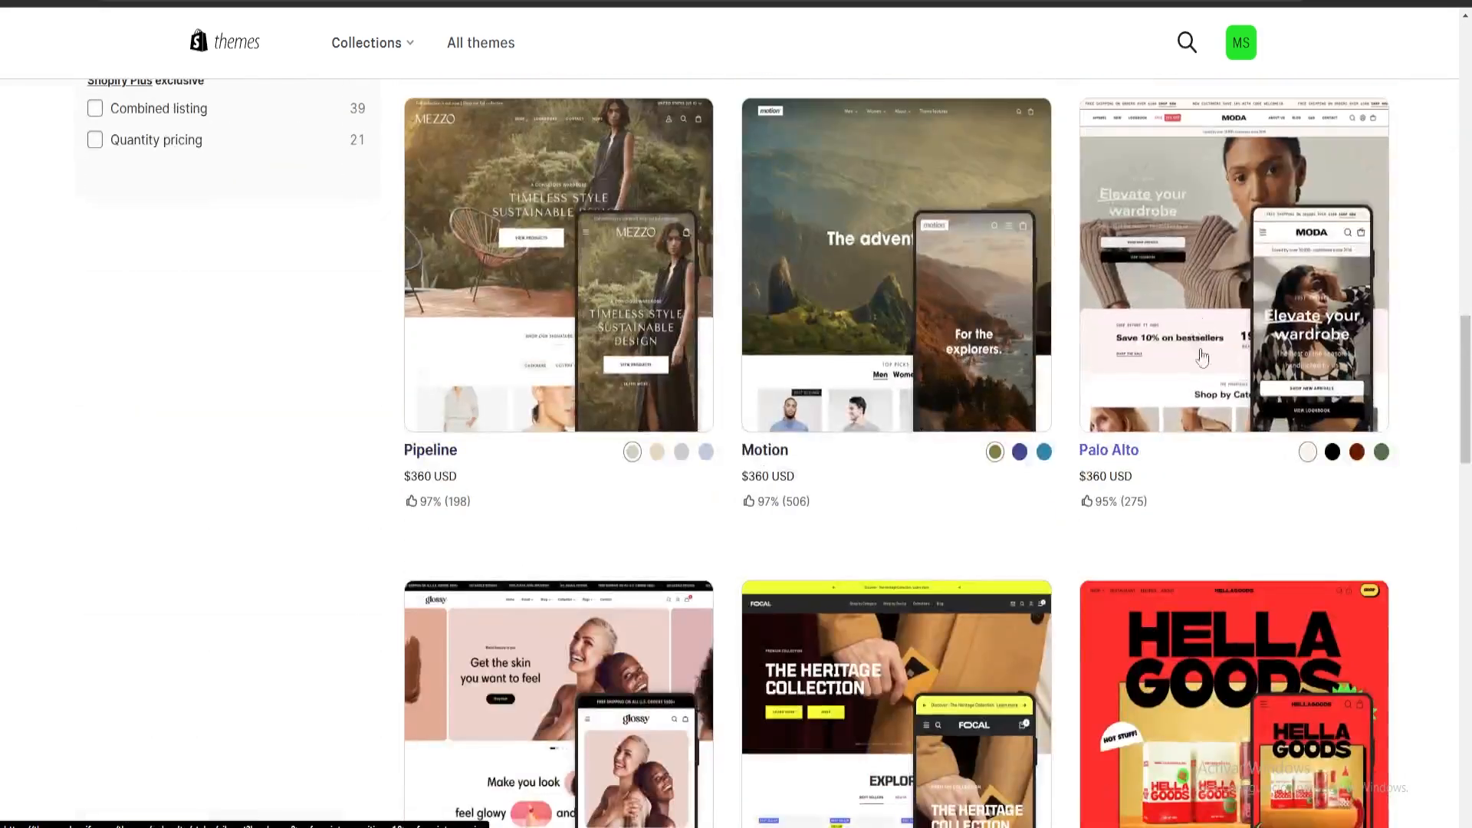
{"action": "scroll", "coordinate": [928, 426], "scroll_direction": "up", "scroll_amount": 15}
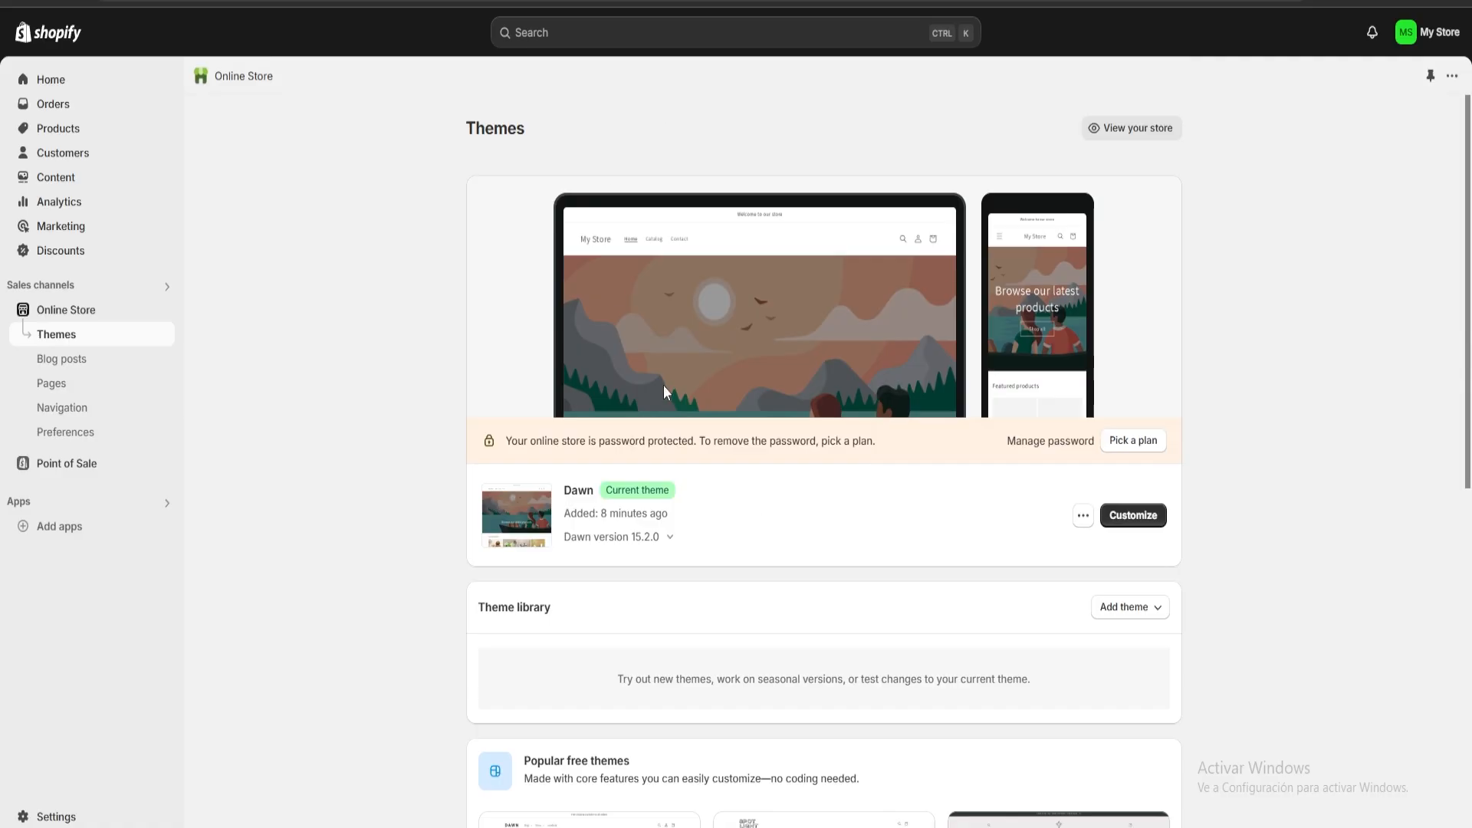
Open the current Dawn theme for customization and look over its home page preview.
{"action": "left_click", "coordinate": [1133, 516]}
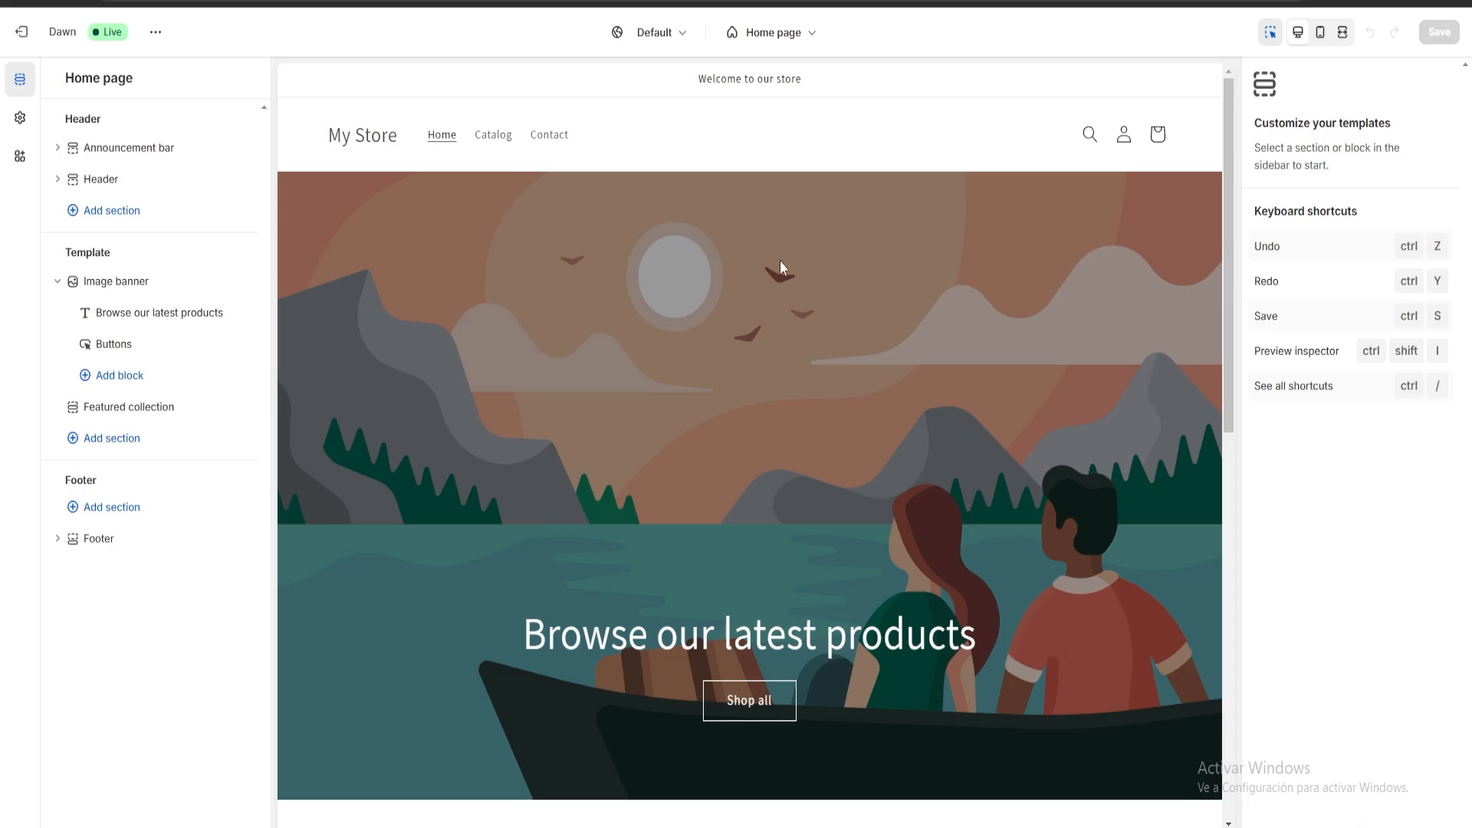
{"action": "scroll", "coordinate": [996, 375], "scroll_direction": "down", "scroll_amount": 2}
{"action": "scroll", "coordinate": [925, 427], "scroll_direction": "up", "scroll_amount": 2}
Set the home page image banner's first image to the uploaded photo of children's clothes on wooden hangers.
{"action": "left_click", "coordinate": [812, 366]}
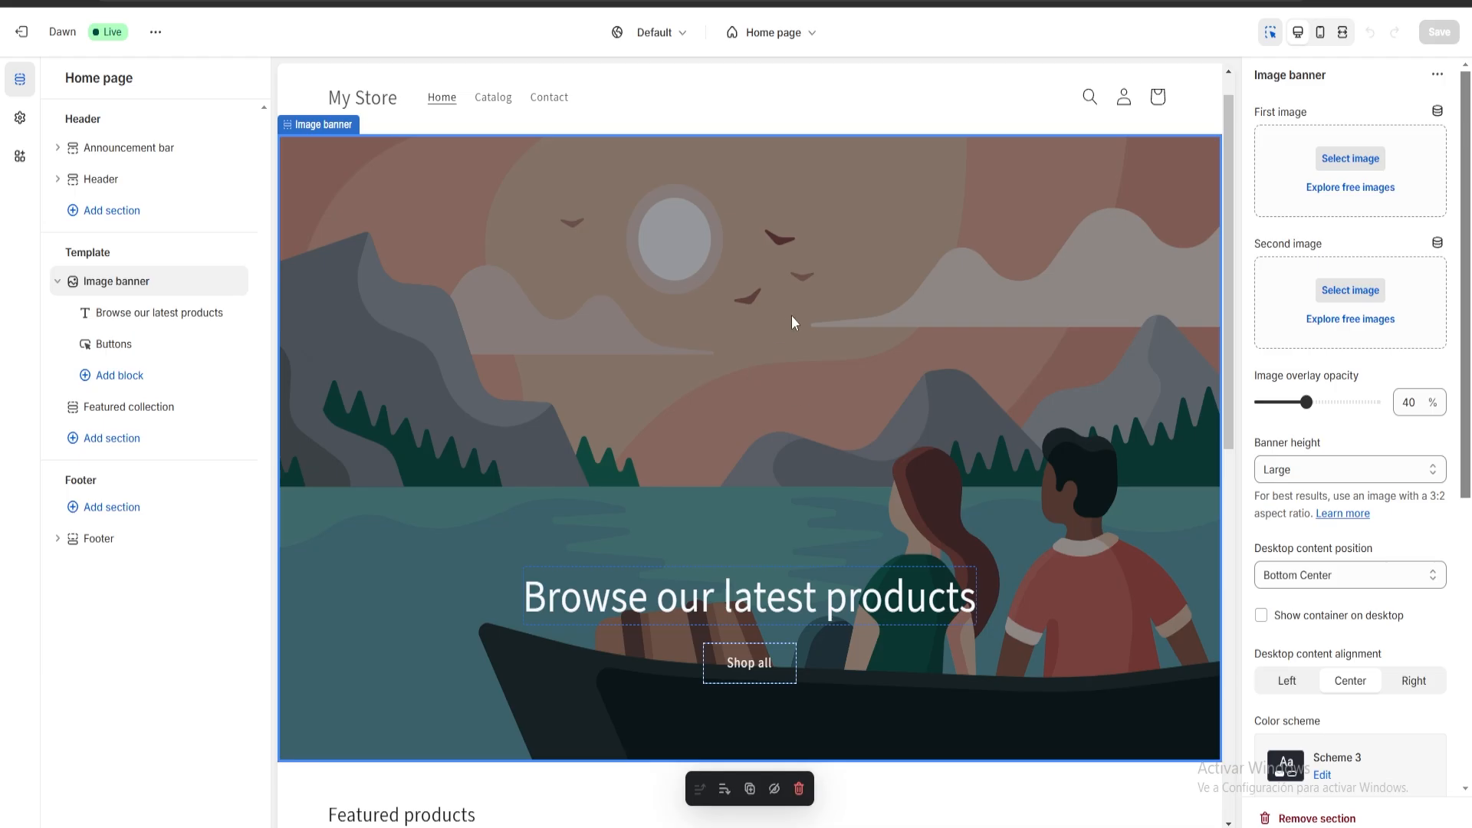
{"action": "scroll", "coordinate": [1380, 605], "scroll_direction": "down", "scroll_amount": 6}
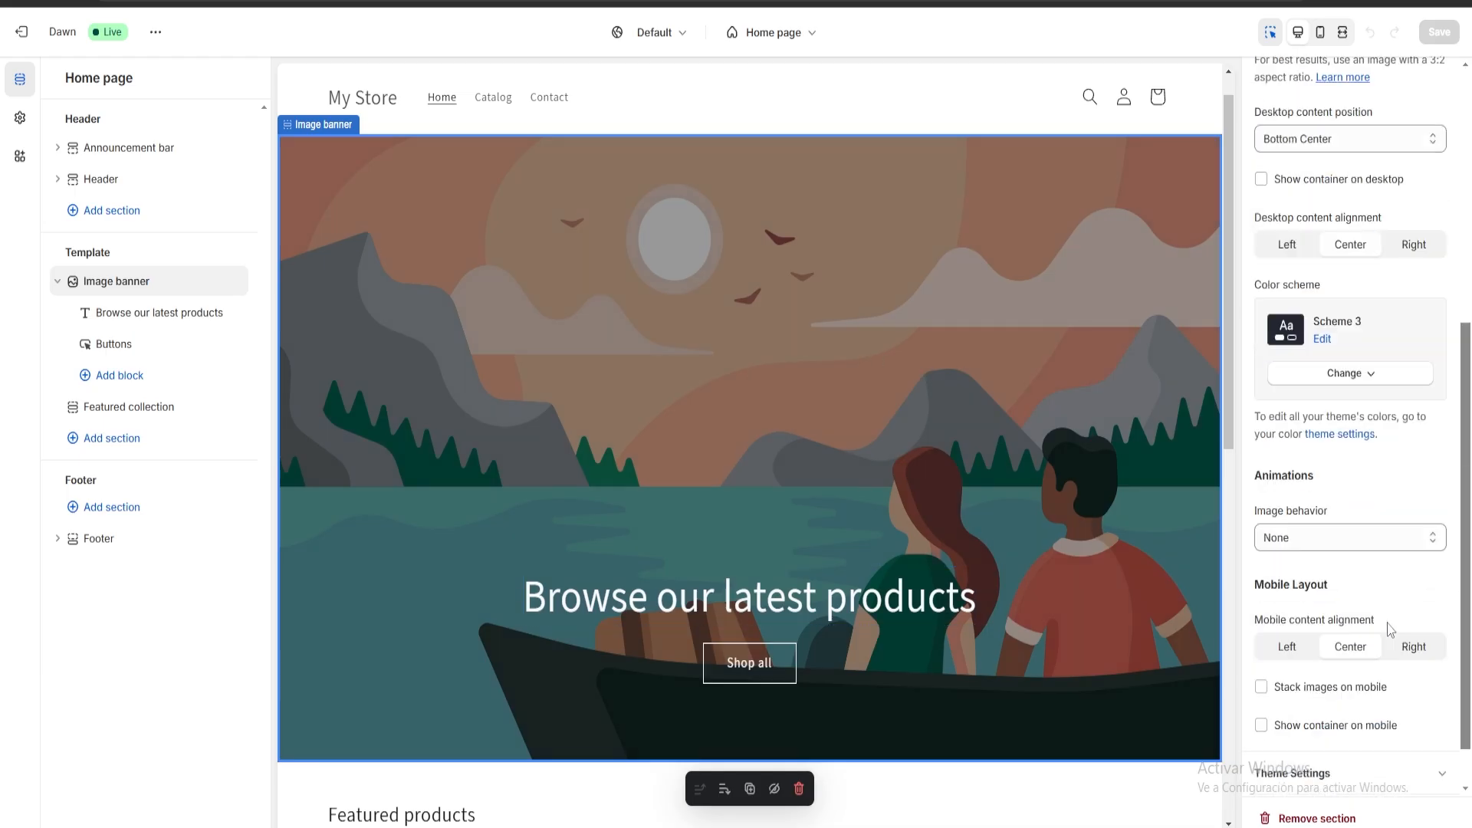
{"action": "scroll", "coordinate": [1391, 636], "scroll_direction": "up", "scroll_amount": 6}
{"action": "scroll", "coordinate": [1415, 299], "scroll_direction": "down", "scroll_amount": 5}
{"action": "scroll", "coordinate": [1414, 299], "scroll_direction": "up", "scroll_amount": 5}
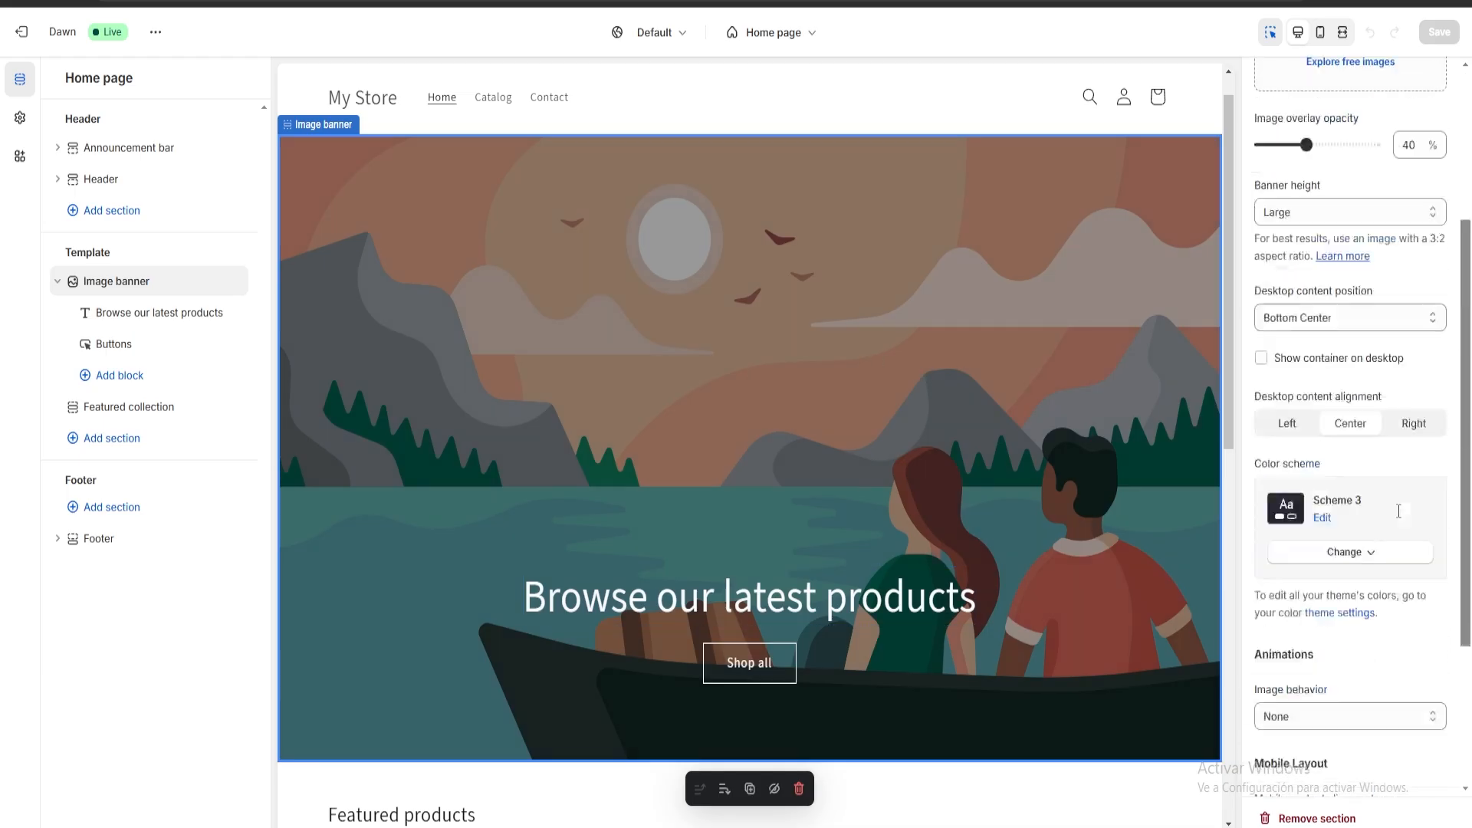
{"action": "scroll", "coordinate": [1361, 486], "scroll_direction": "down", "scroll_amount": 3}
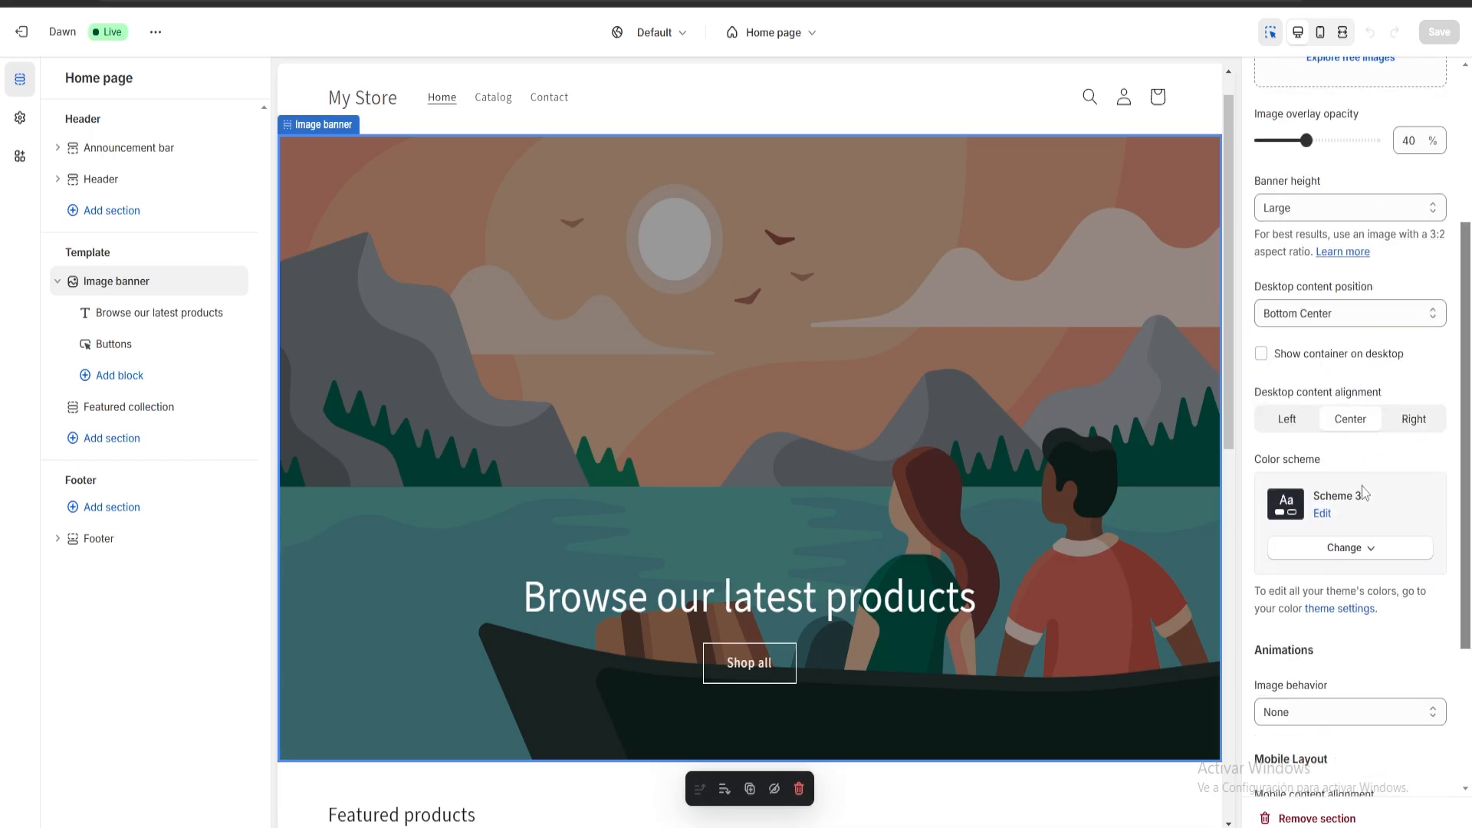
{"action": "scroll", "coordinate": [1405, 476], "scroll_direction": "up", "scroll_amount": 3}
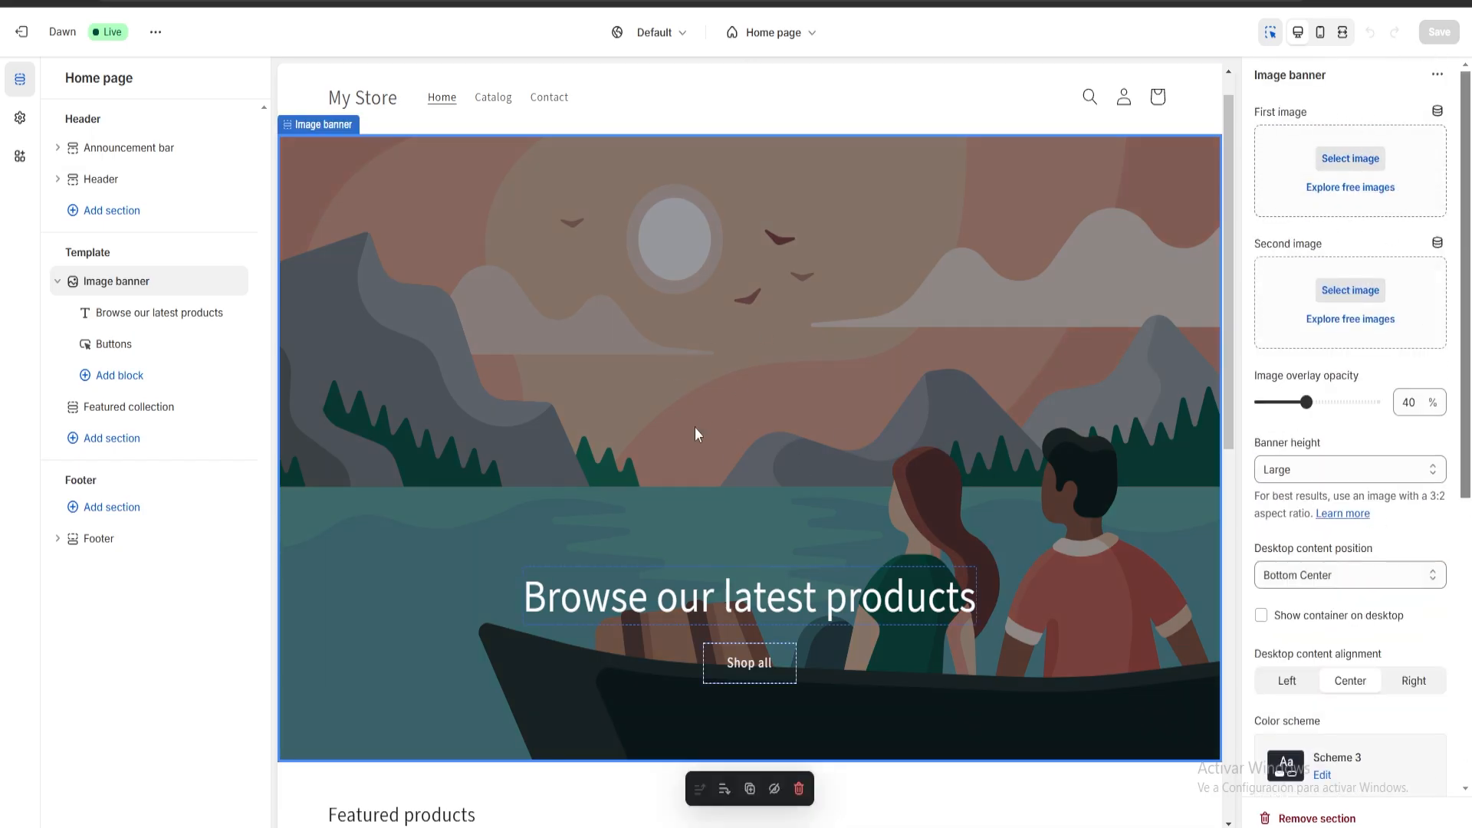
{"action": "left_click", "coordinate": [1350, 160]}
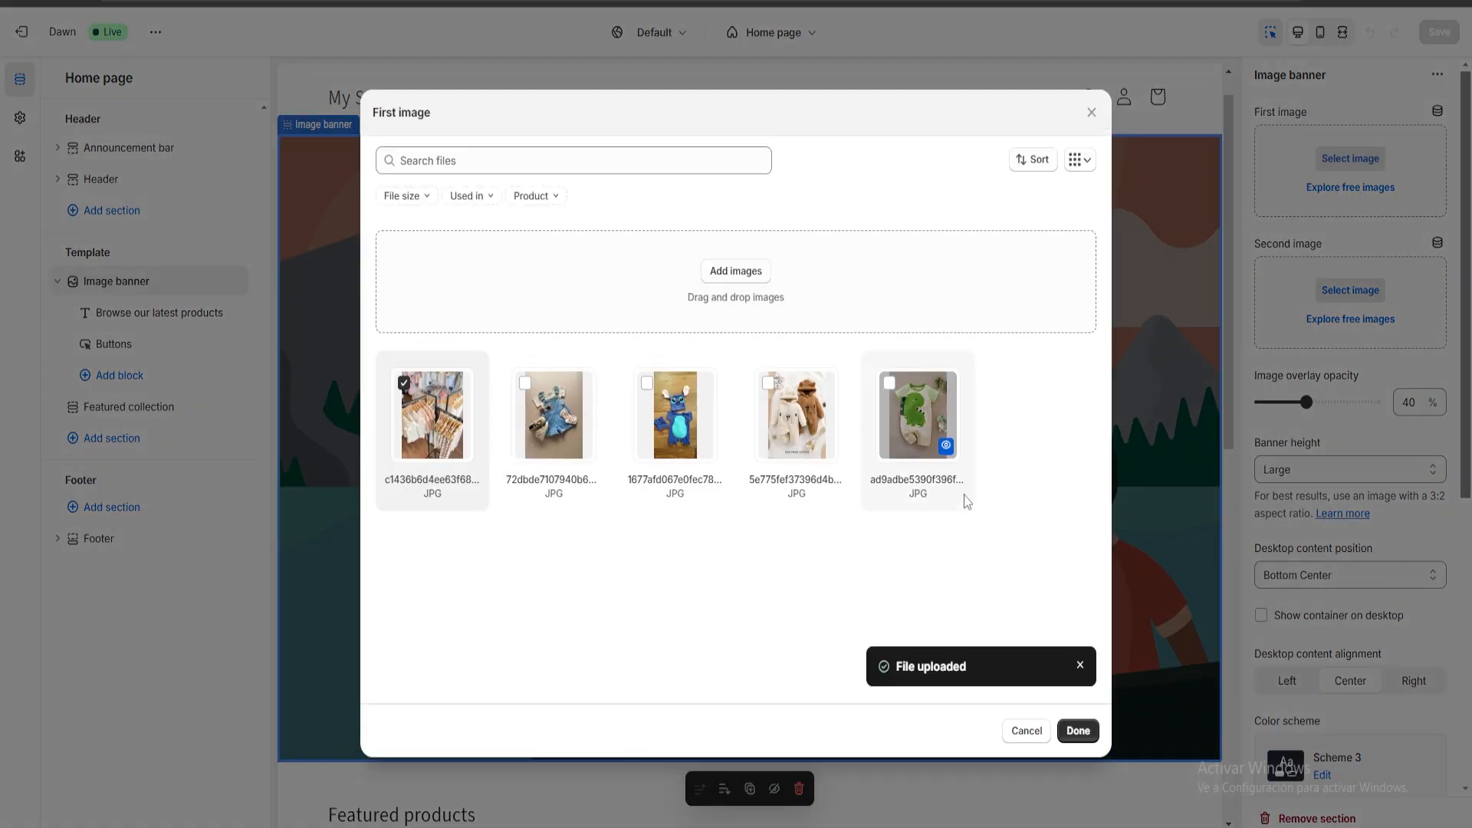
{"action": "left_click", "coordinate": [1078, 731]}
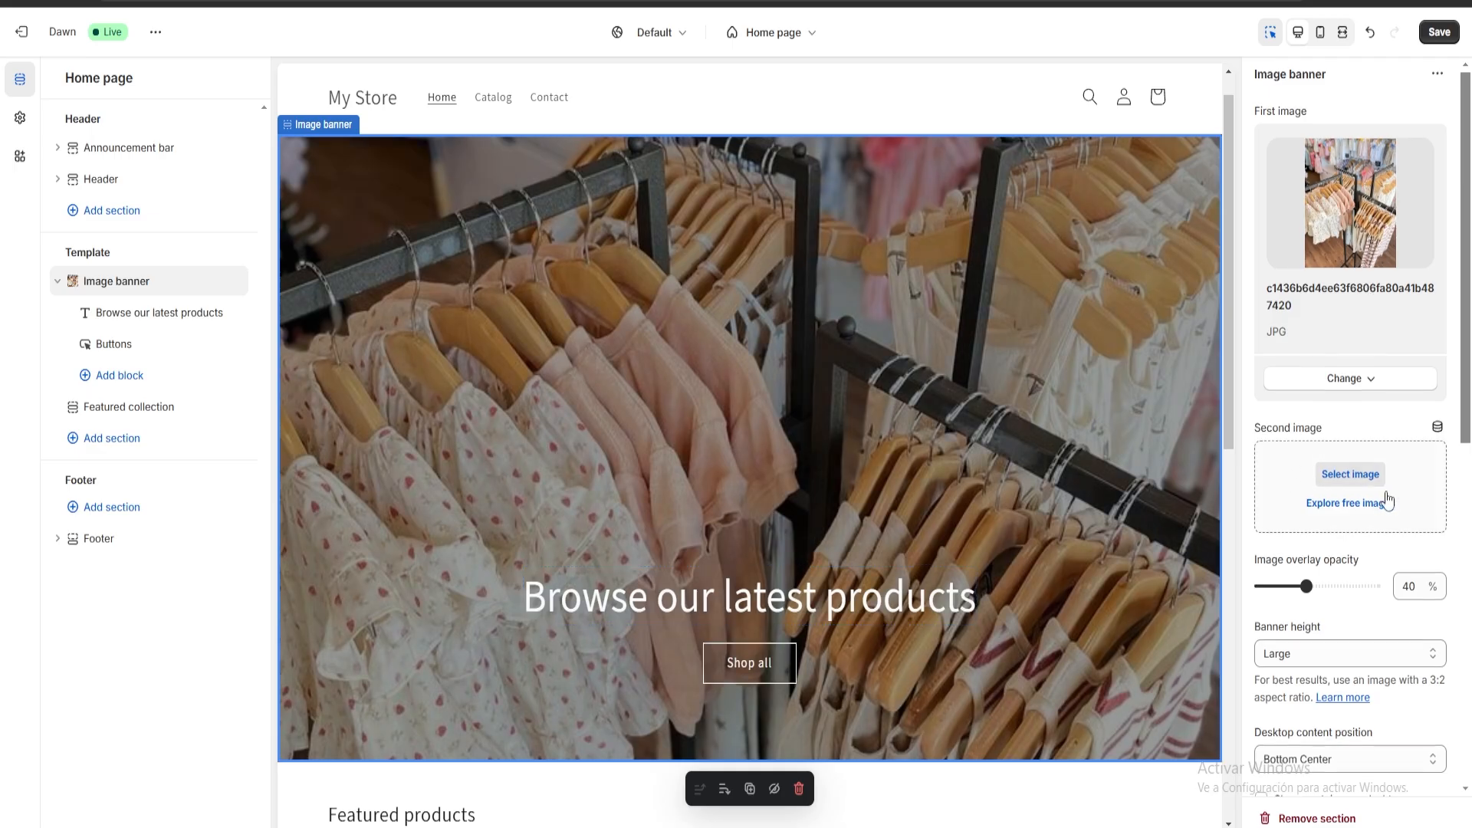
Review the image banner's other settings, including overlay opacity, banner height, content position, color scheme and mobile layout.
{"action": "scroll", "coordinate": [1384, 490], "scroll_direction": "down", "scroll_amount": 9}
{"action": "scroll", "coordinate": [1358, 459], "scroll_direction": "up", "scroll_amount": 2}
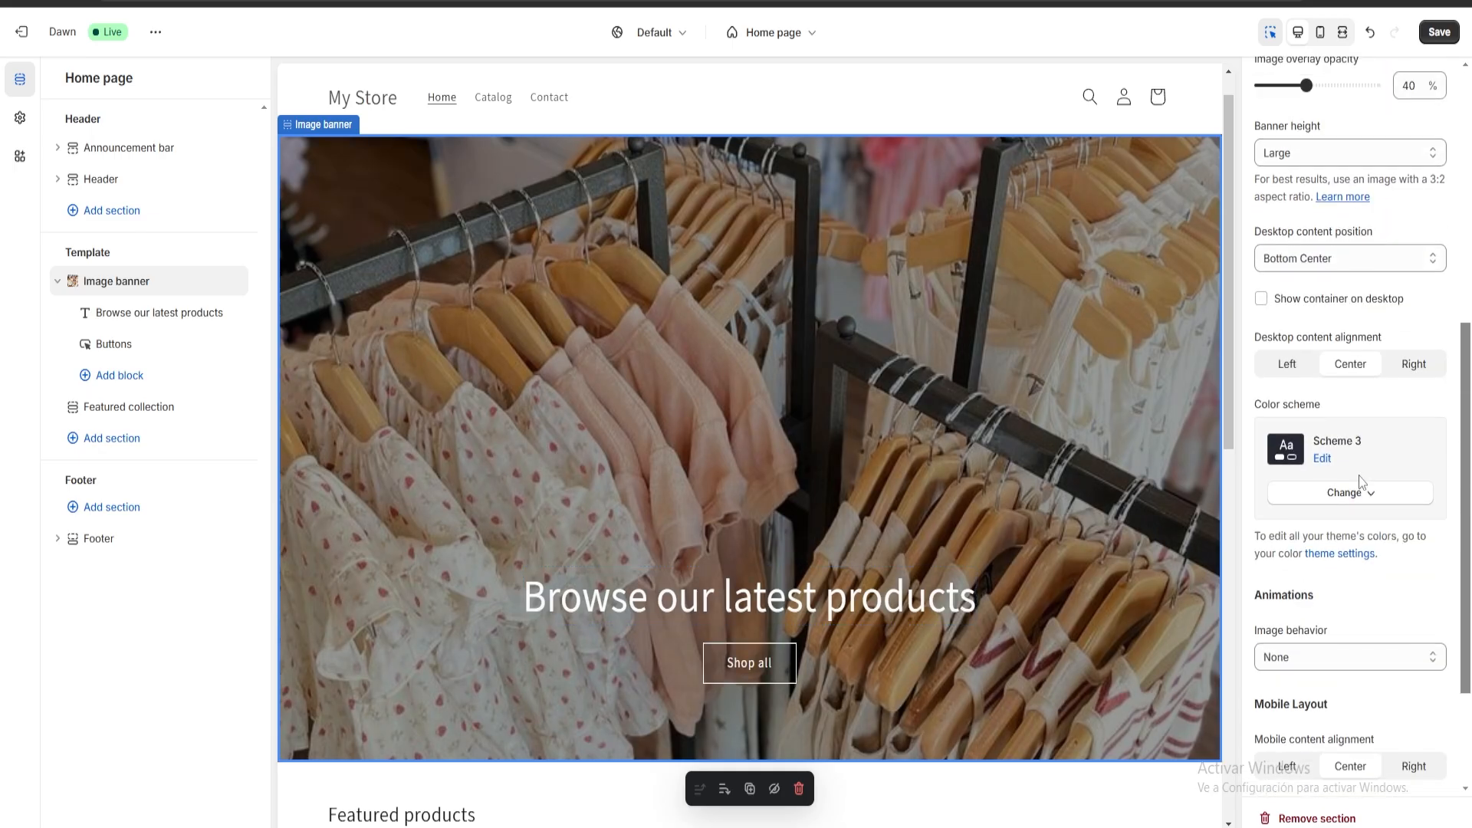
{"action": "scroll", "coordinate": [1352, 490], "scroll_direction": "up", "scroll_amount": 3}
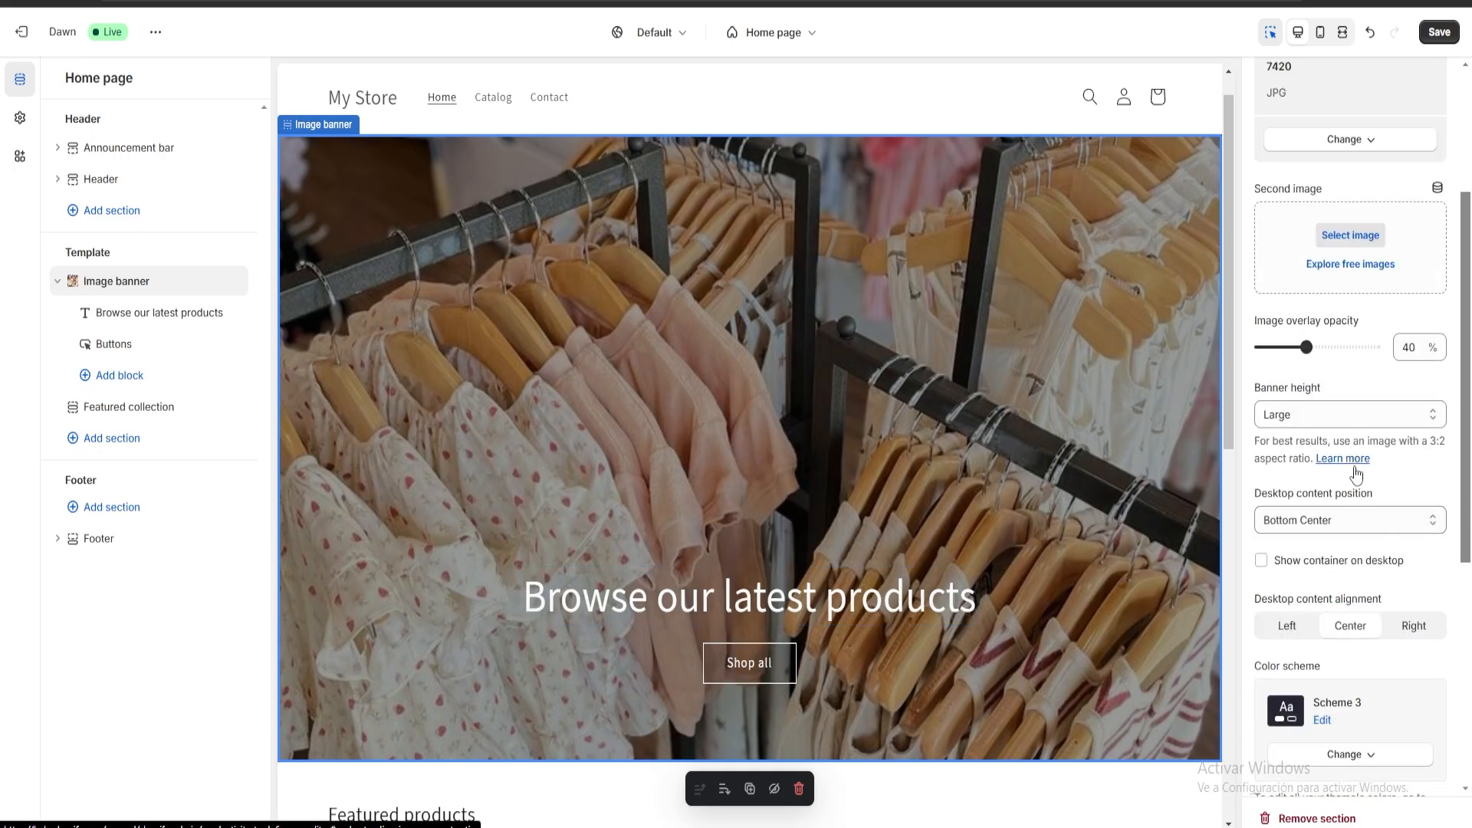
{"action": "scroll", "coordinate": [1326, 483], "scroll_direction": "up", "scroll_amount": 2}
{"action": "scroll", "coordinate": [1369, 492], "scroll_direction": "down", "scroll_amount": 4}
{"action": "scroll", "coordinate": [1369, 491], "scroll_direction": "down", "scroll_amount": 4}
{"action": "scroll", "coordinate": [1363, 529], "scroll_direction": "up", "scroll_amount": 8}
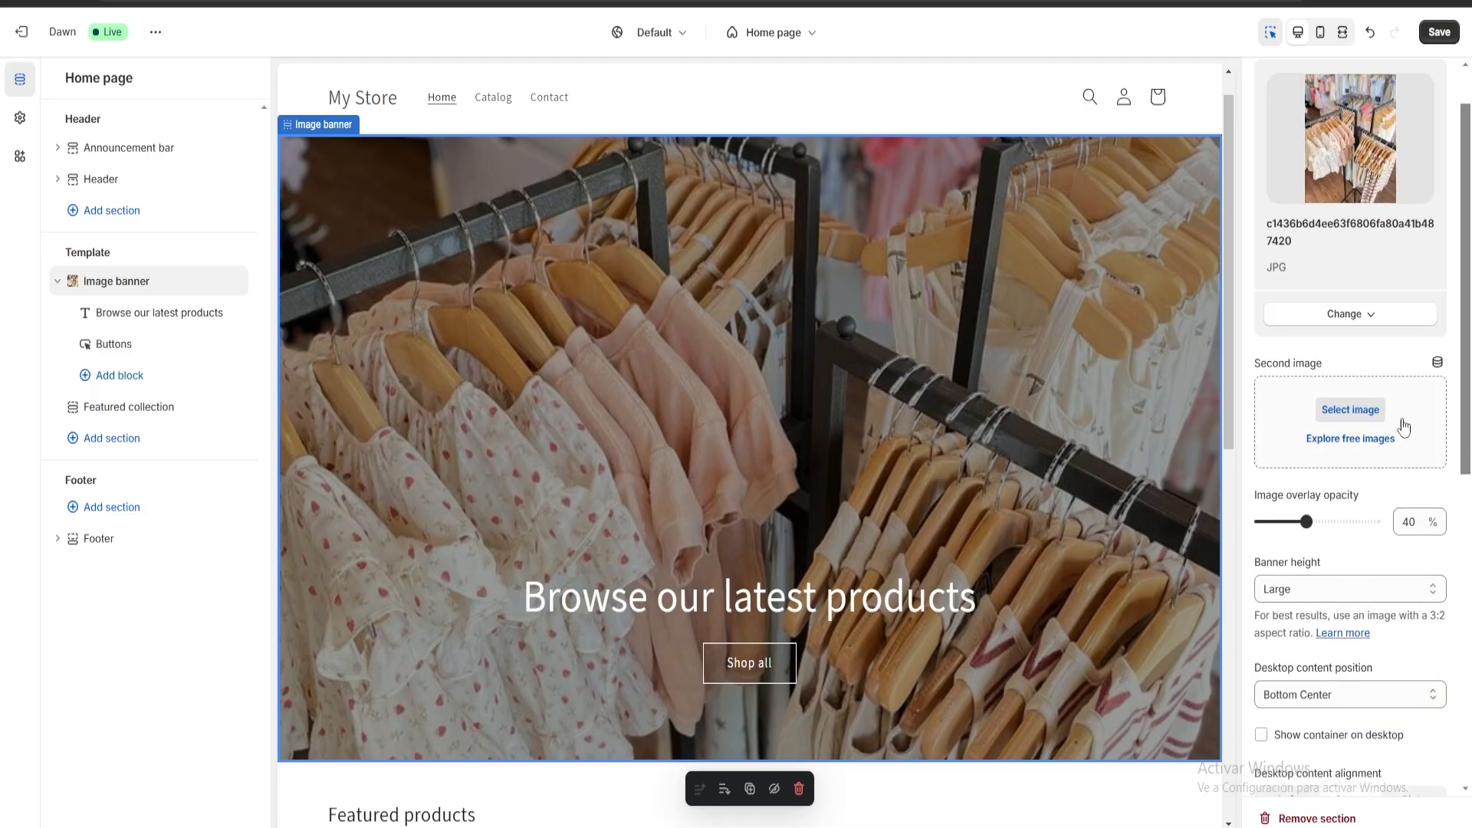
{"action": "scroll", "coordinate": [1396, 503], "scroll_direction": "down", "scroll_amount": 4}
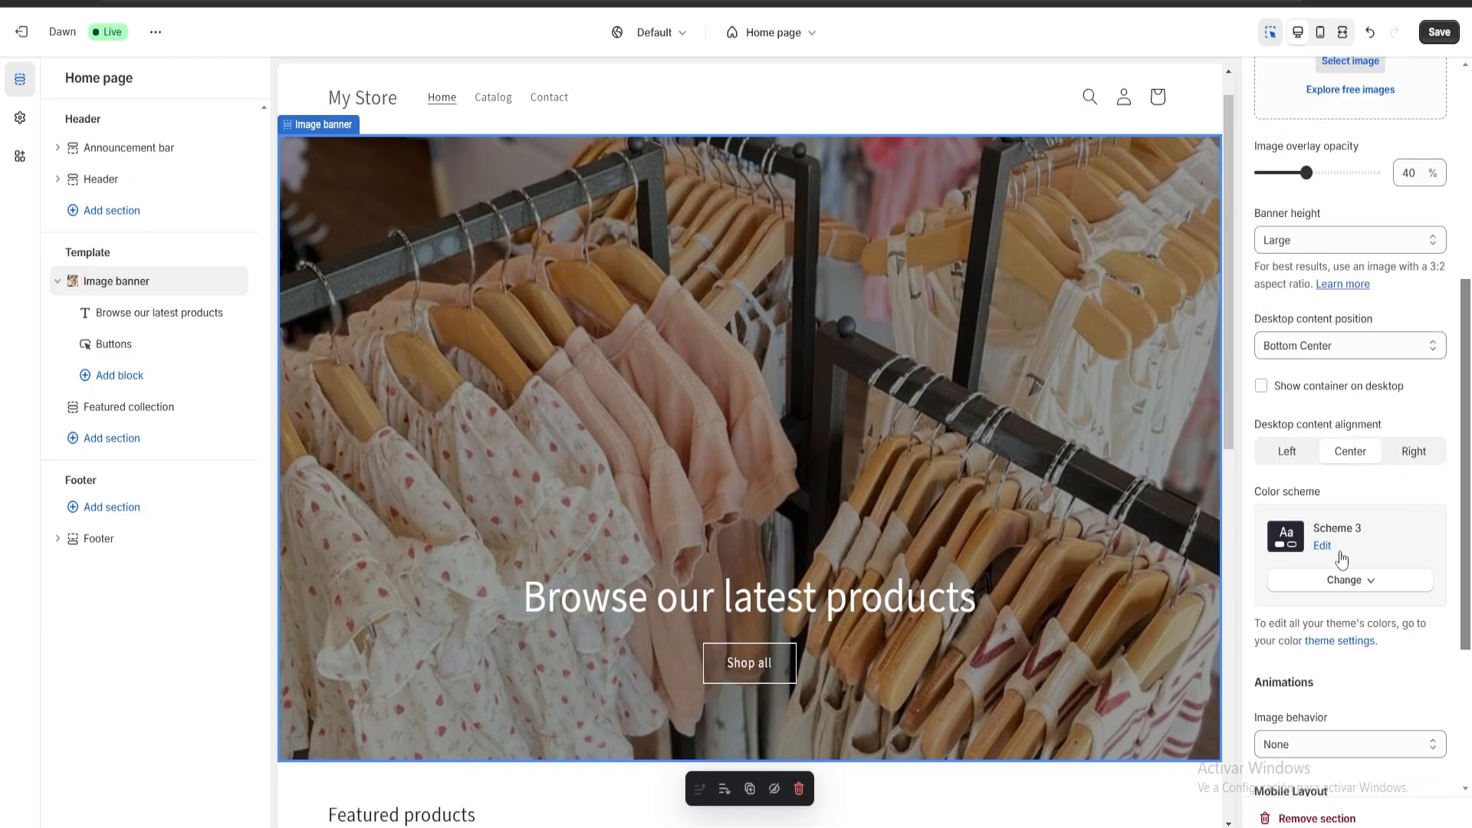
{"action": "scroll", "coordinate": [1341, 558], "scroll_direction": "down", "scroll_amount": 3}
{"action": "scroll", "coordinate": [1372, 582], "scroll_direction": "up", "scroll_amount": 2}
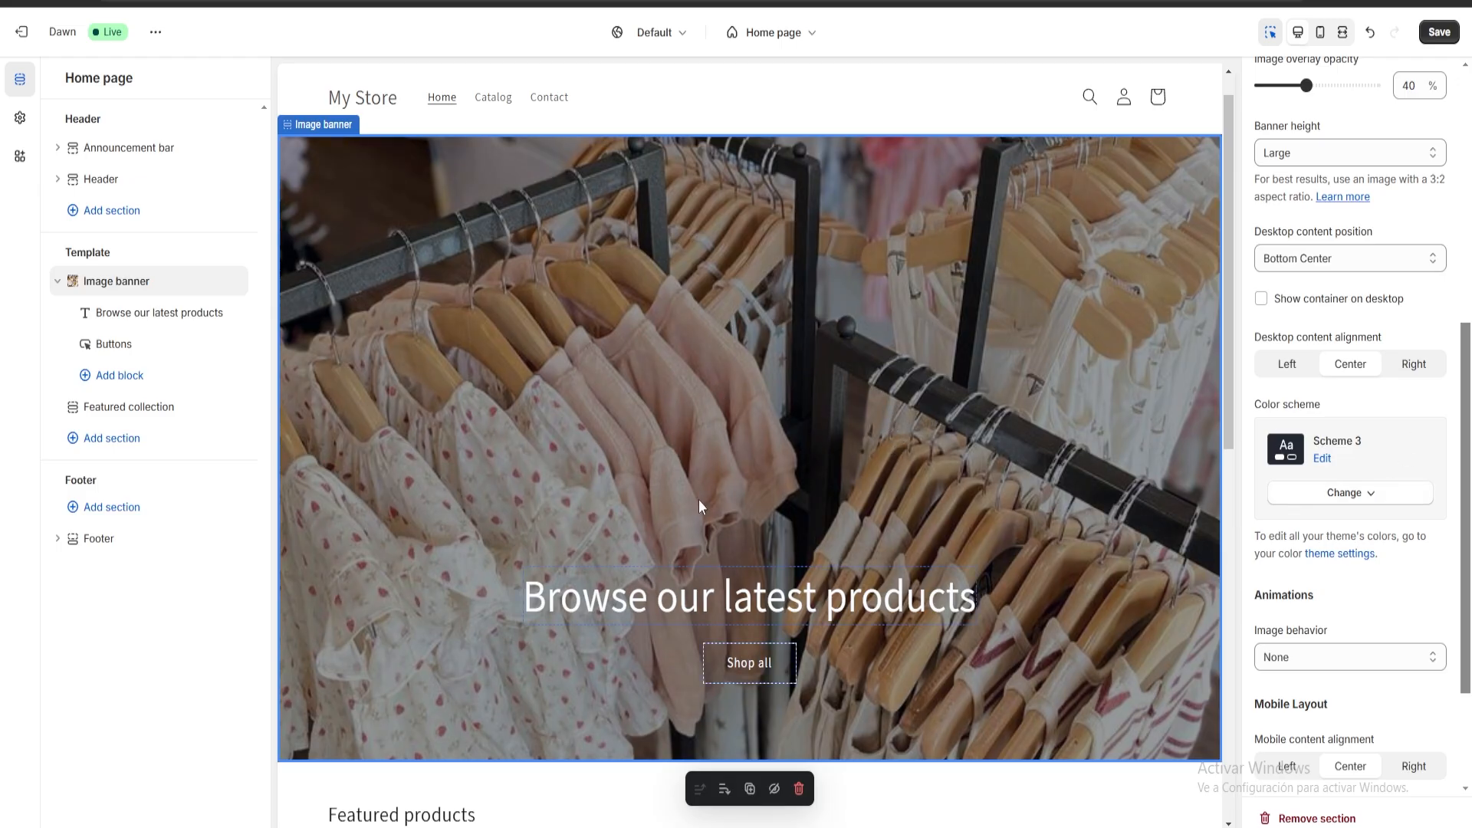
Replace the image banner's heading text with "Welcome to my Kids Clothing Shop".
{"action": "left_click", "coordinate": [715, 598]}
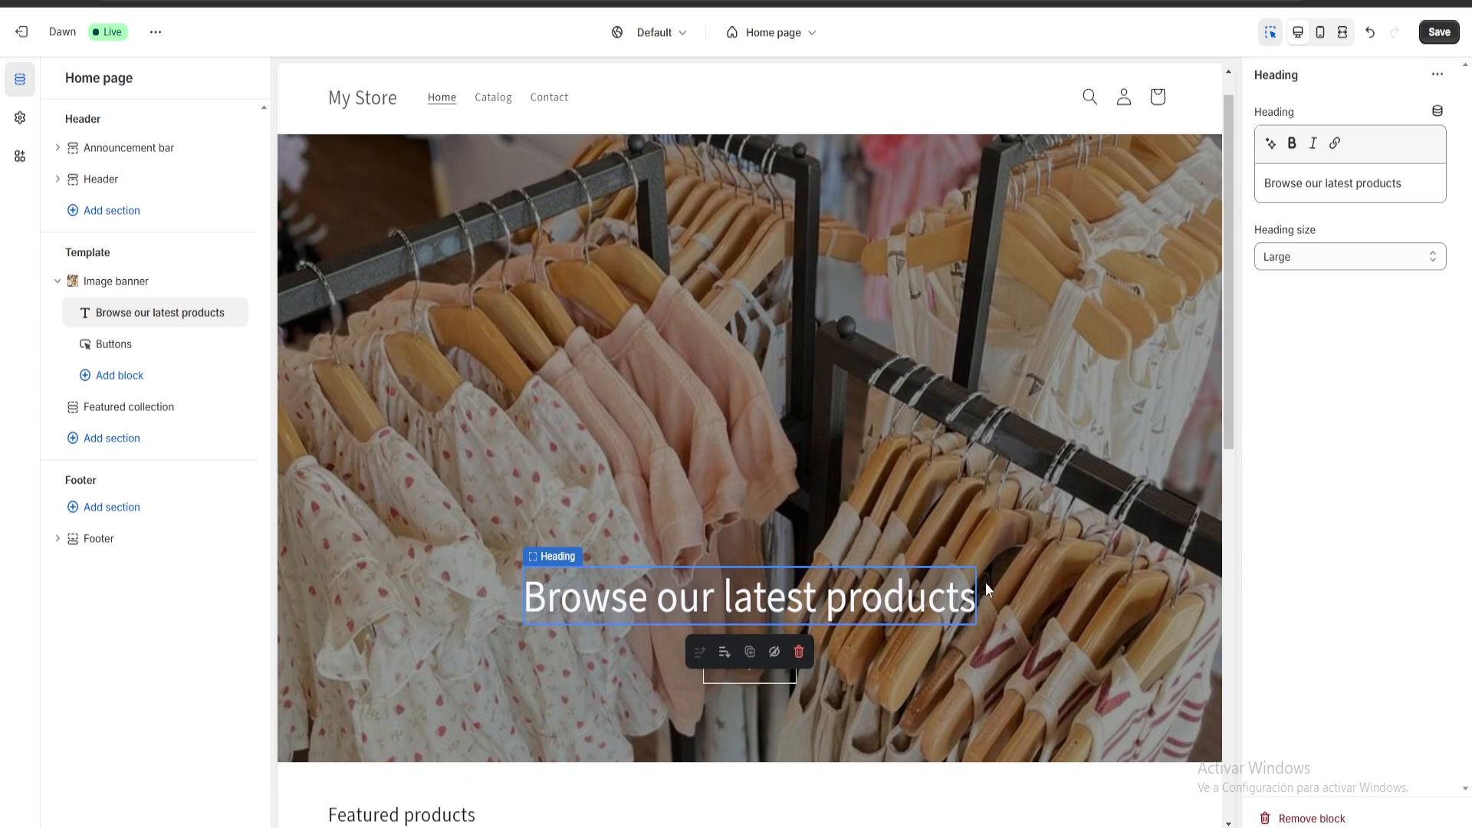
{"action": "left_click_drag", "start_coordinate": [1420, 177], "coordinate": [1188, 159]}
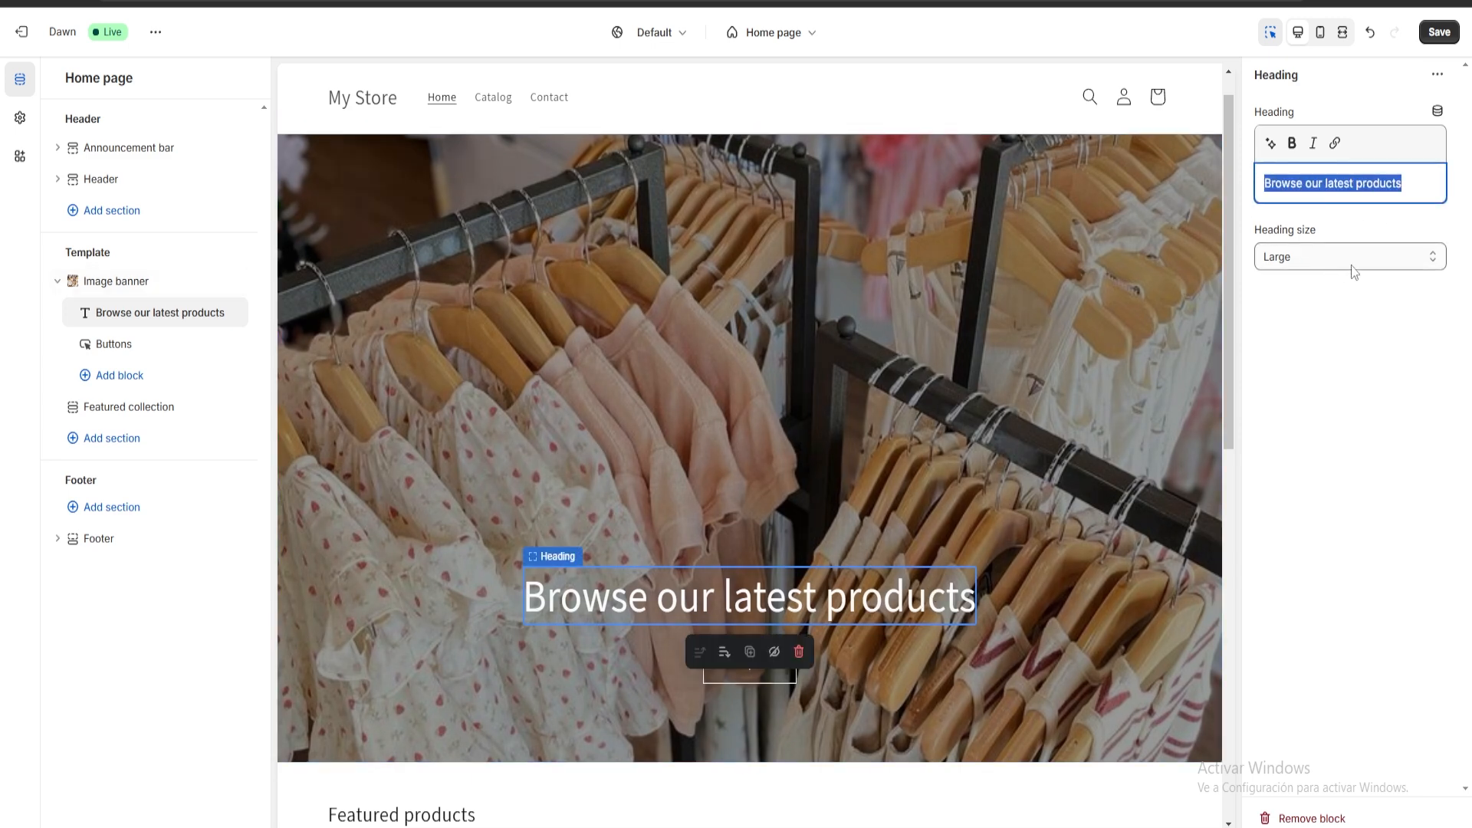
{"action": "key", "text": "BackSpace"}
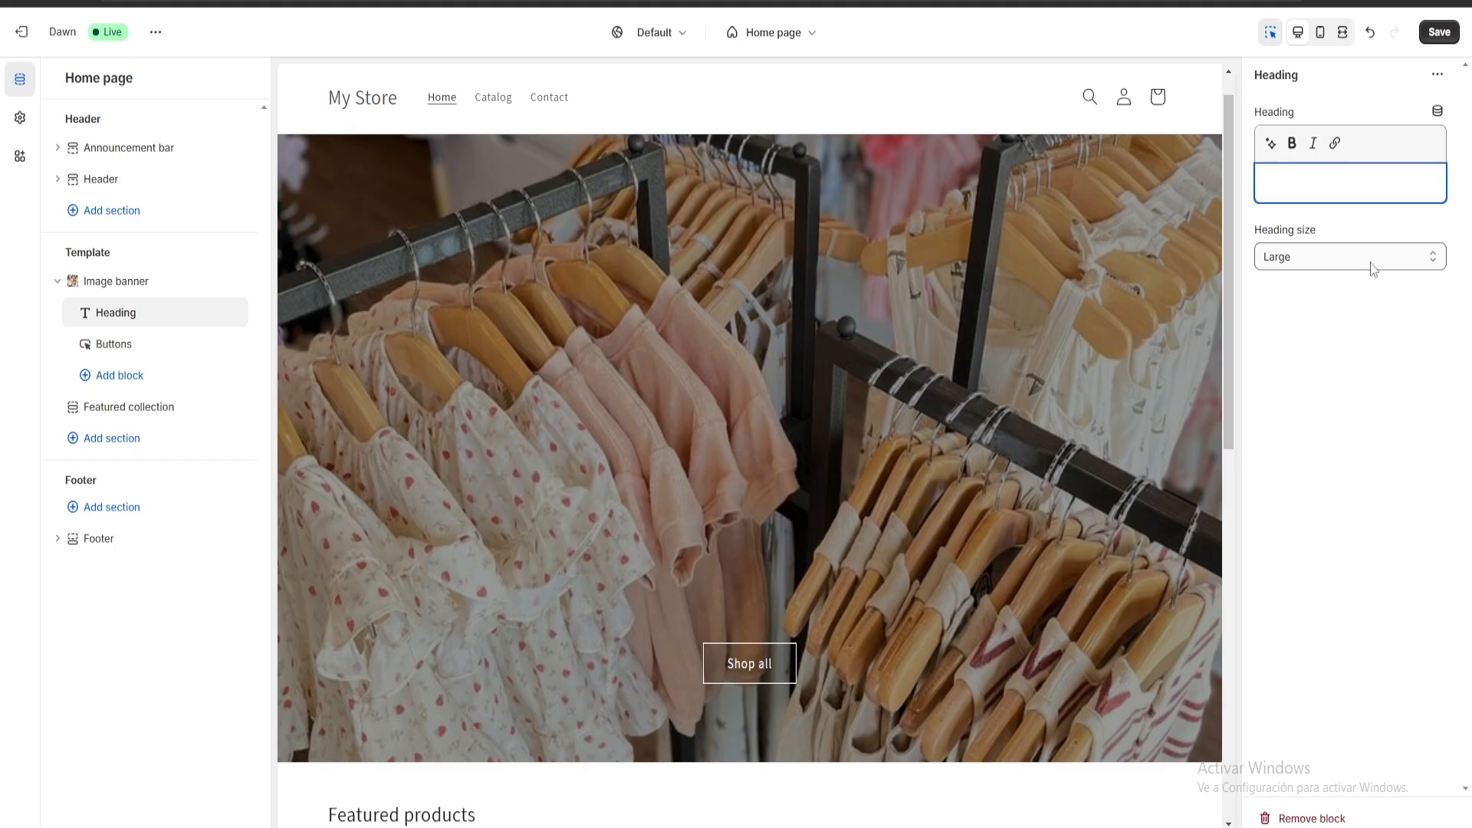
{"action": "type", "text": "Welcome to"}
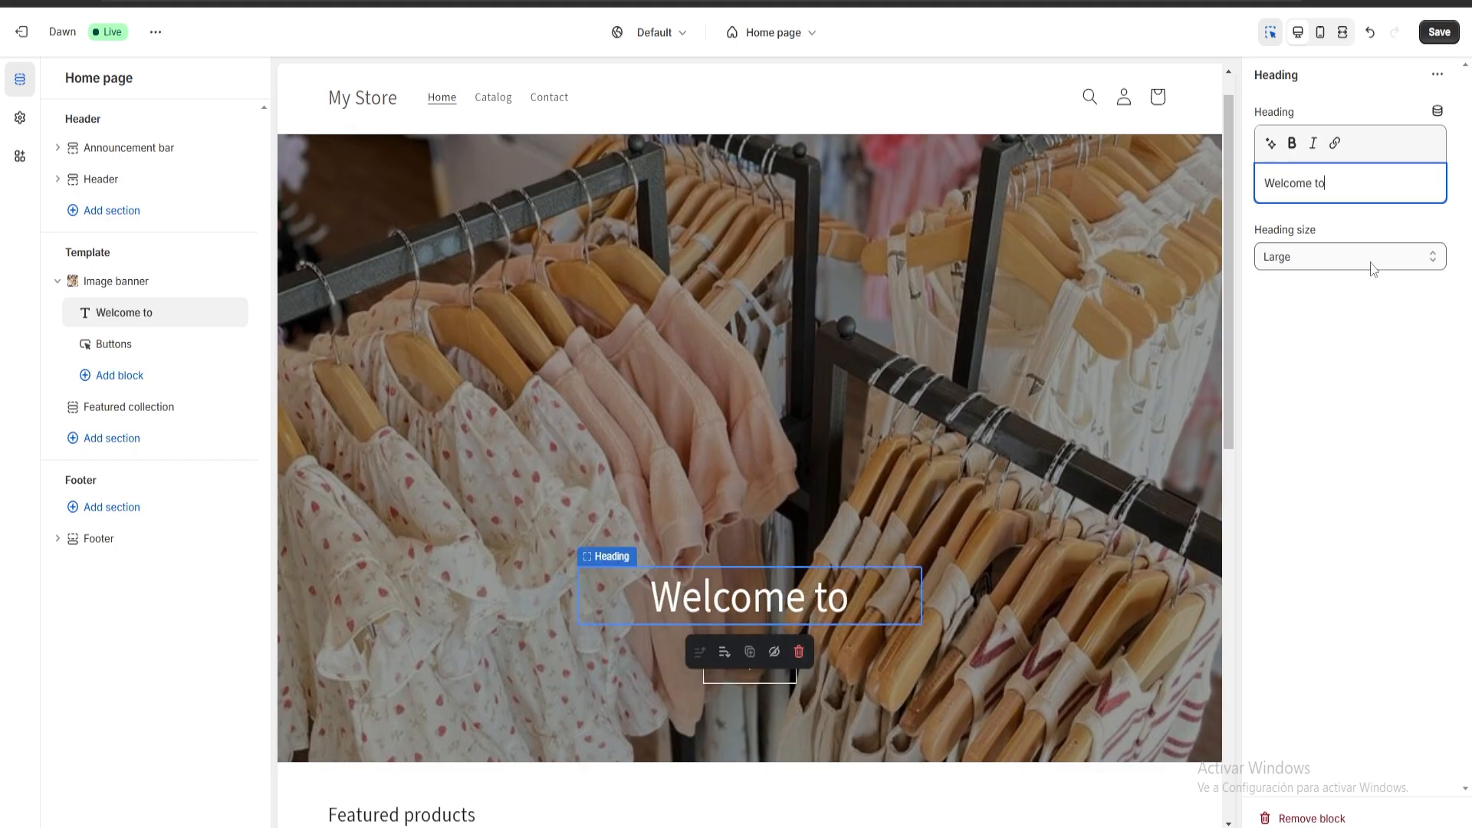
{"action": "type", "text": " my Ki"}
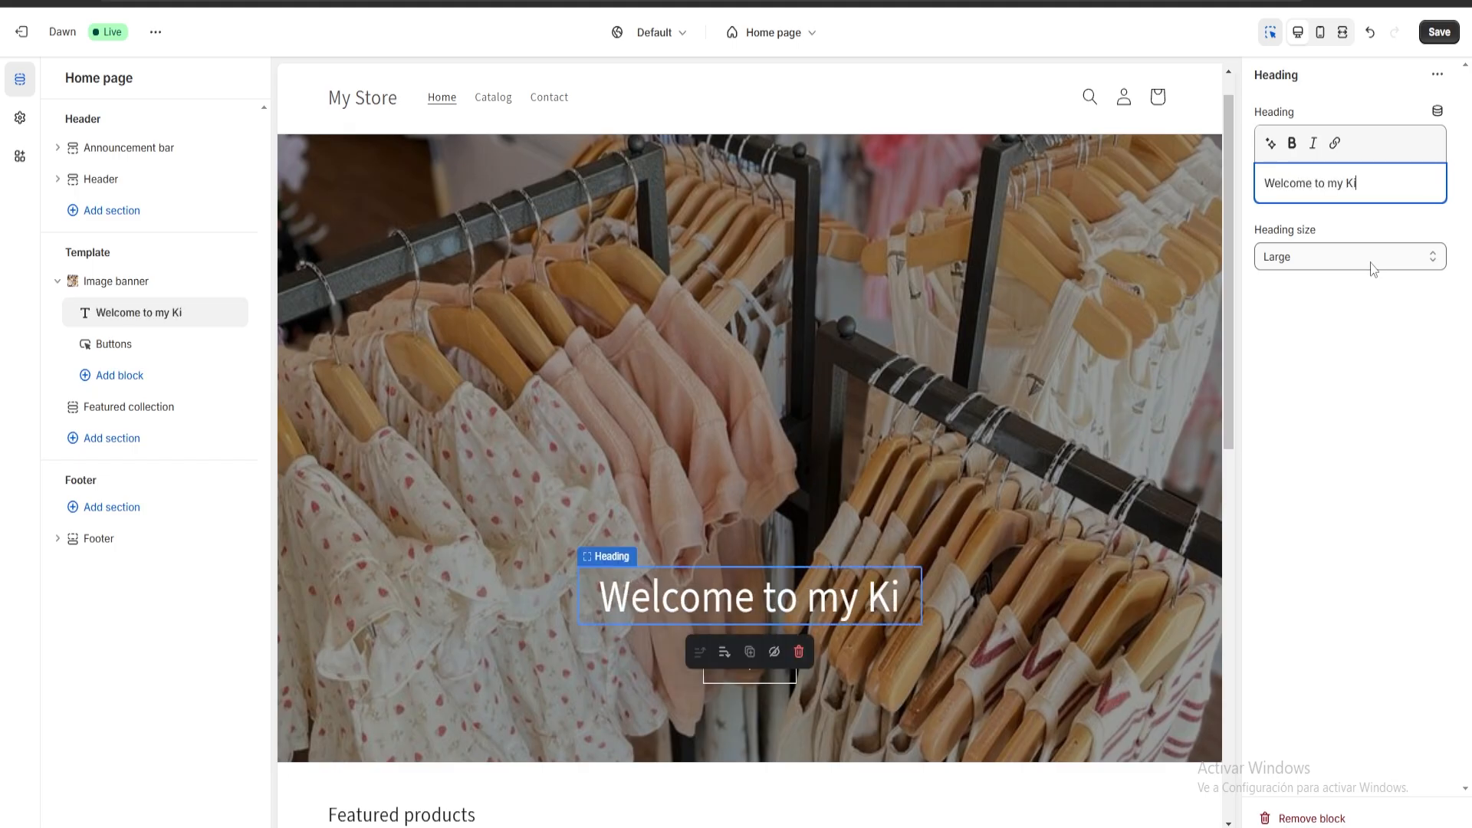
{"action": "type", "text": "ds Clothing Shop"}
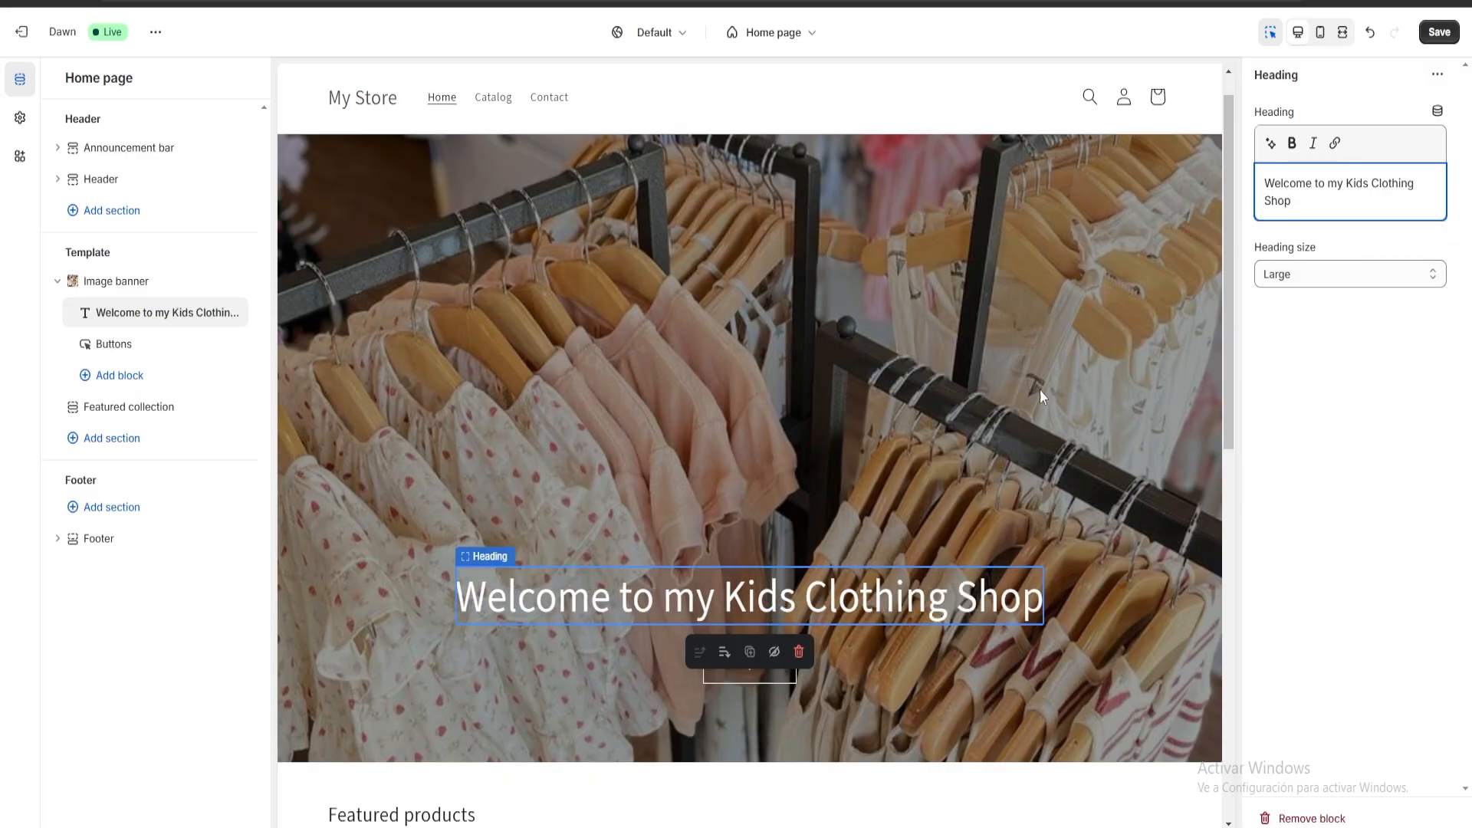
{"action": "left_click", "coordinate": [1004, 390]}
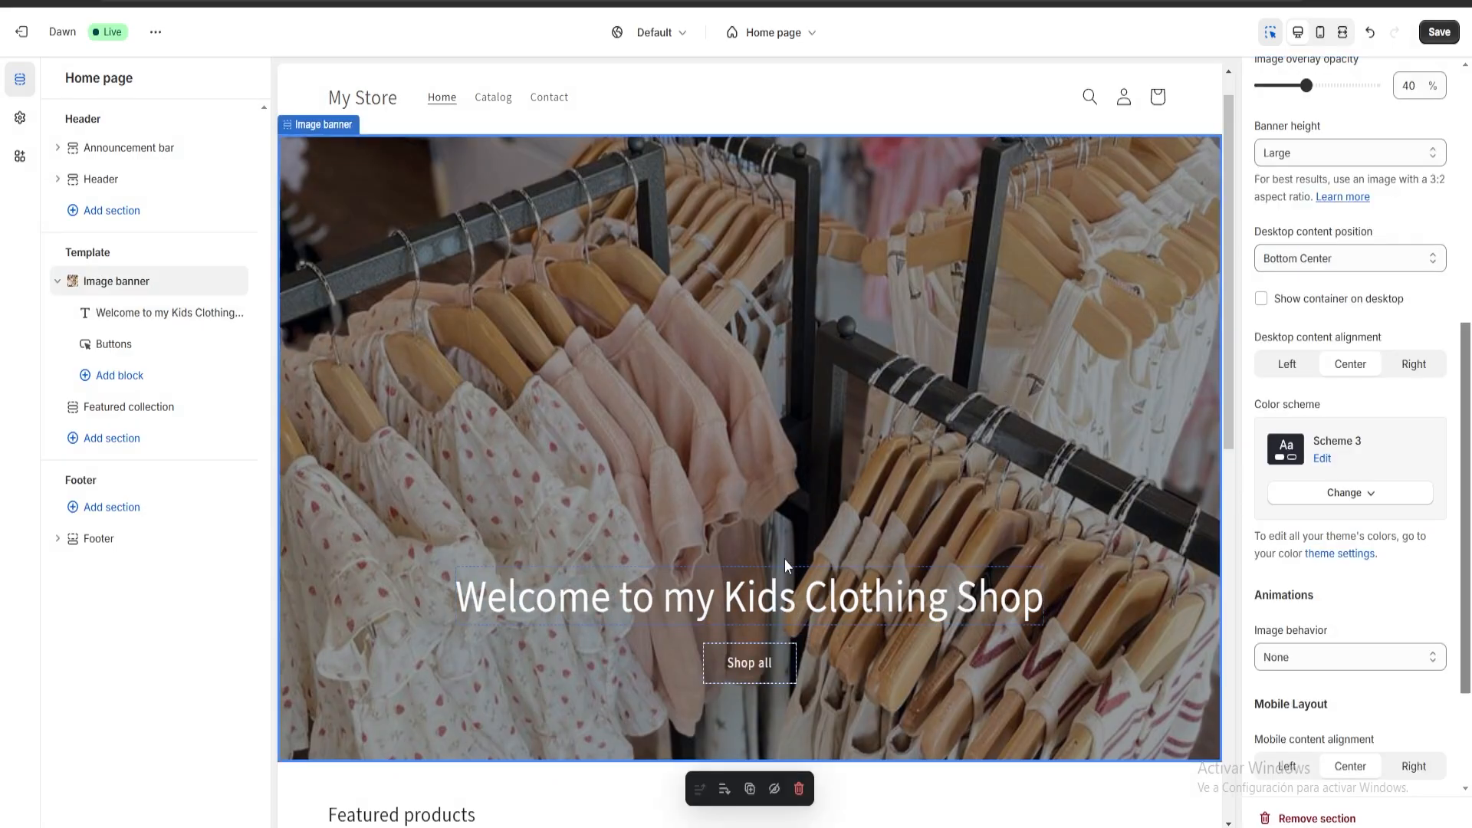
Check the banner and featured products in the preview and add a Featured product section to the home page template.
{"action": "scroll", "coordinate": [627, 653], "scroll_direction": "down", "scroll_amount": 3}
{"action": "scroll", "coordinate": [839, 456], "scroll_direction": "up", "scroll_amount": 2}
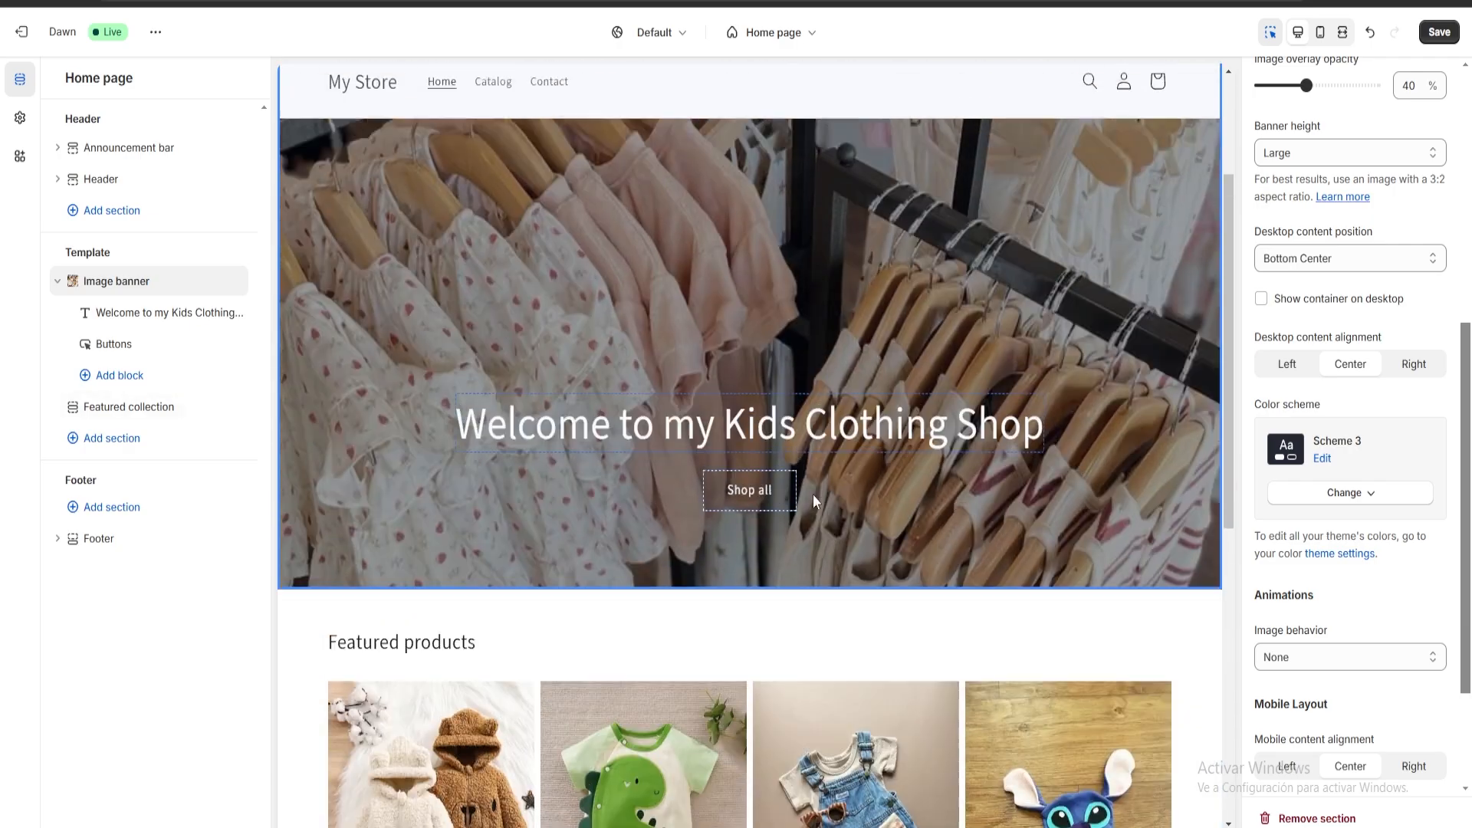
{"action": "scroll", "coordinate": [311, 498], "scroll_direction": "down", "scroll_amount": 2}
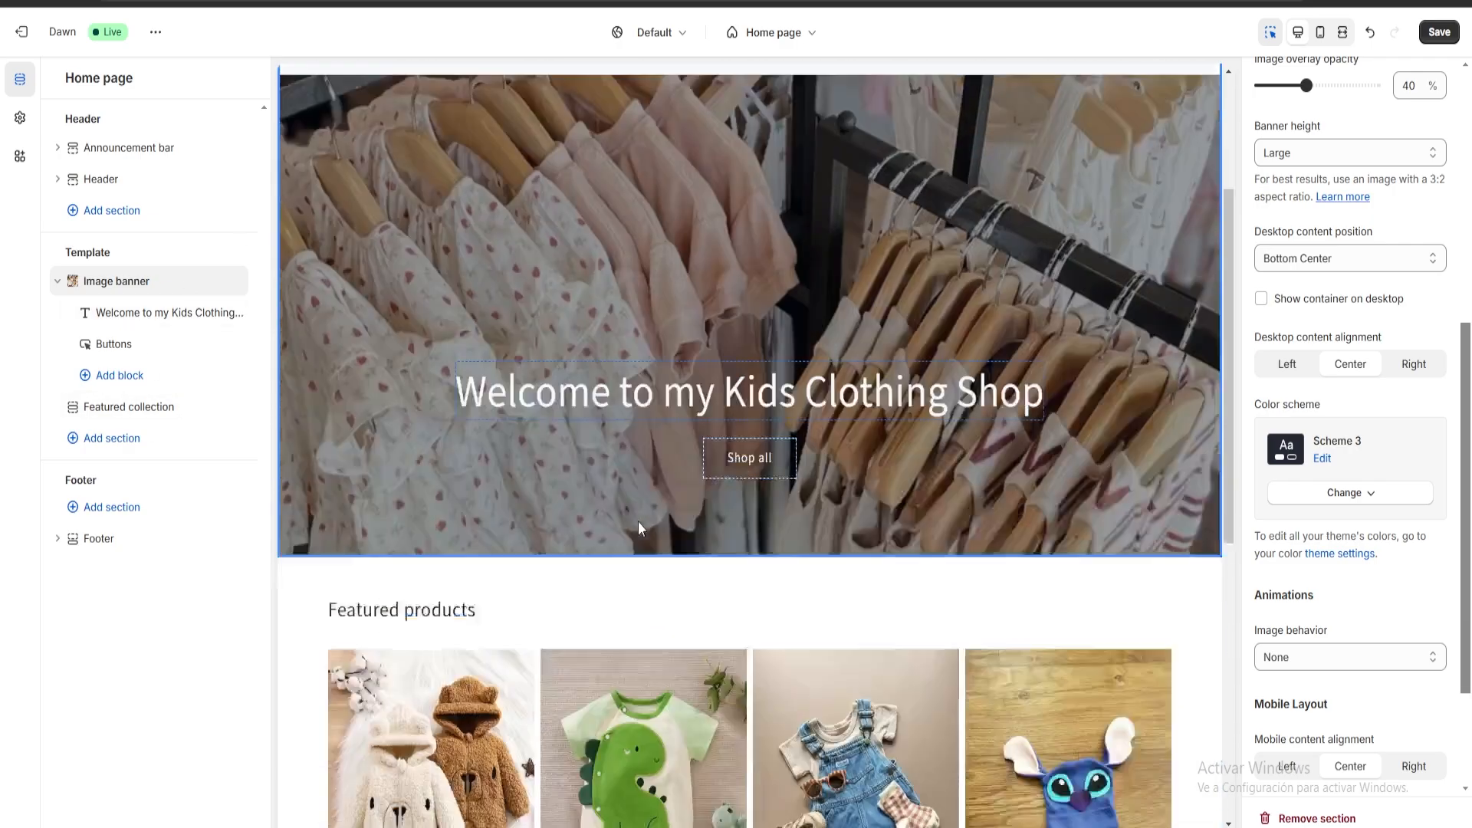
{"action": "scroll", "coordinate": [460, 675], "scroll_direction": "up", "scroll_amount": 2}
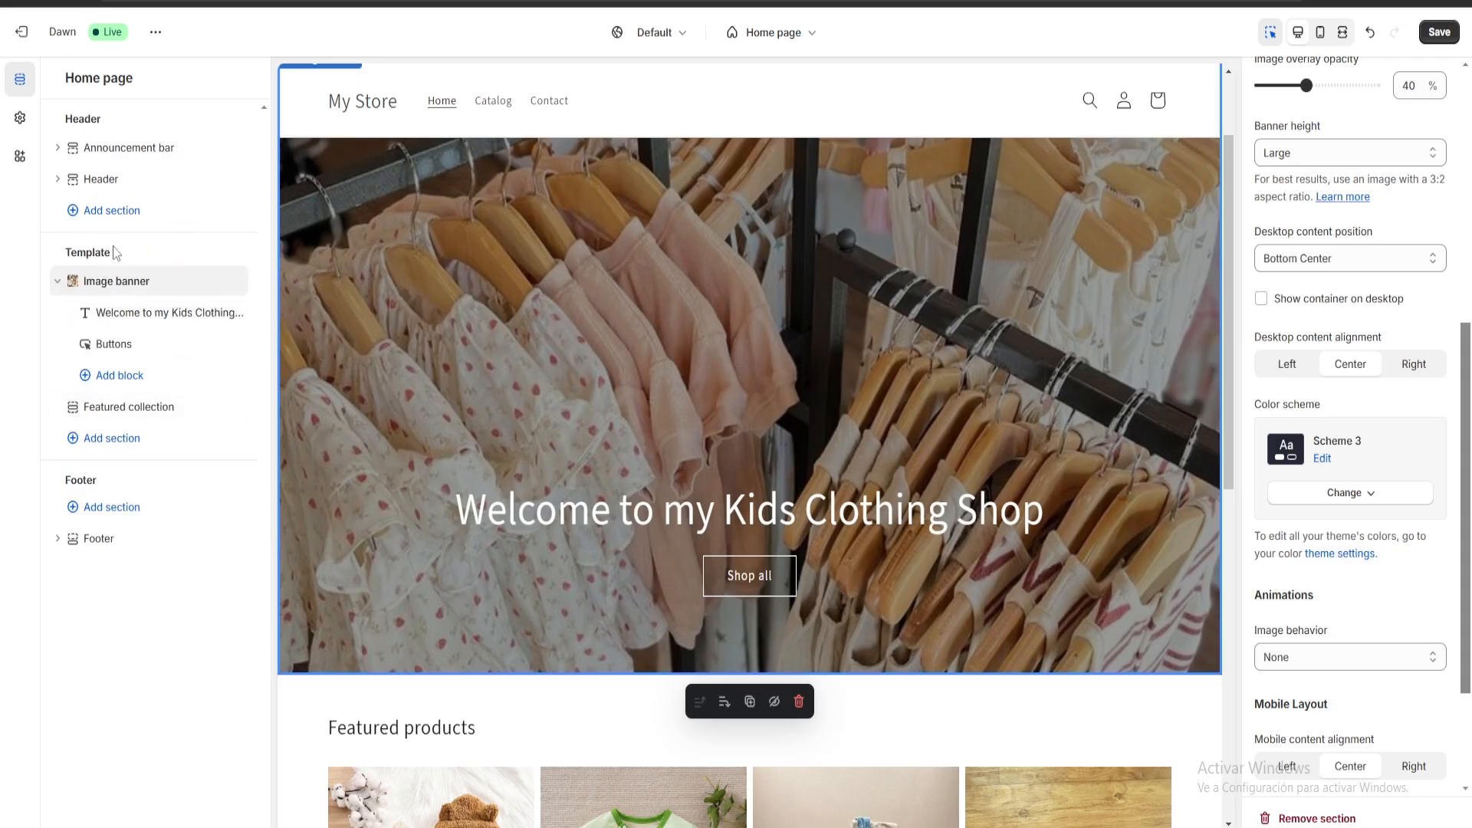
{"action": "left_click", "coordinate": [122, 441]}
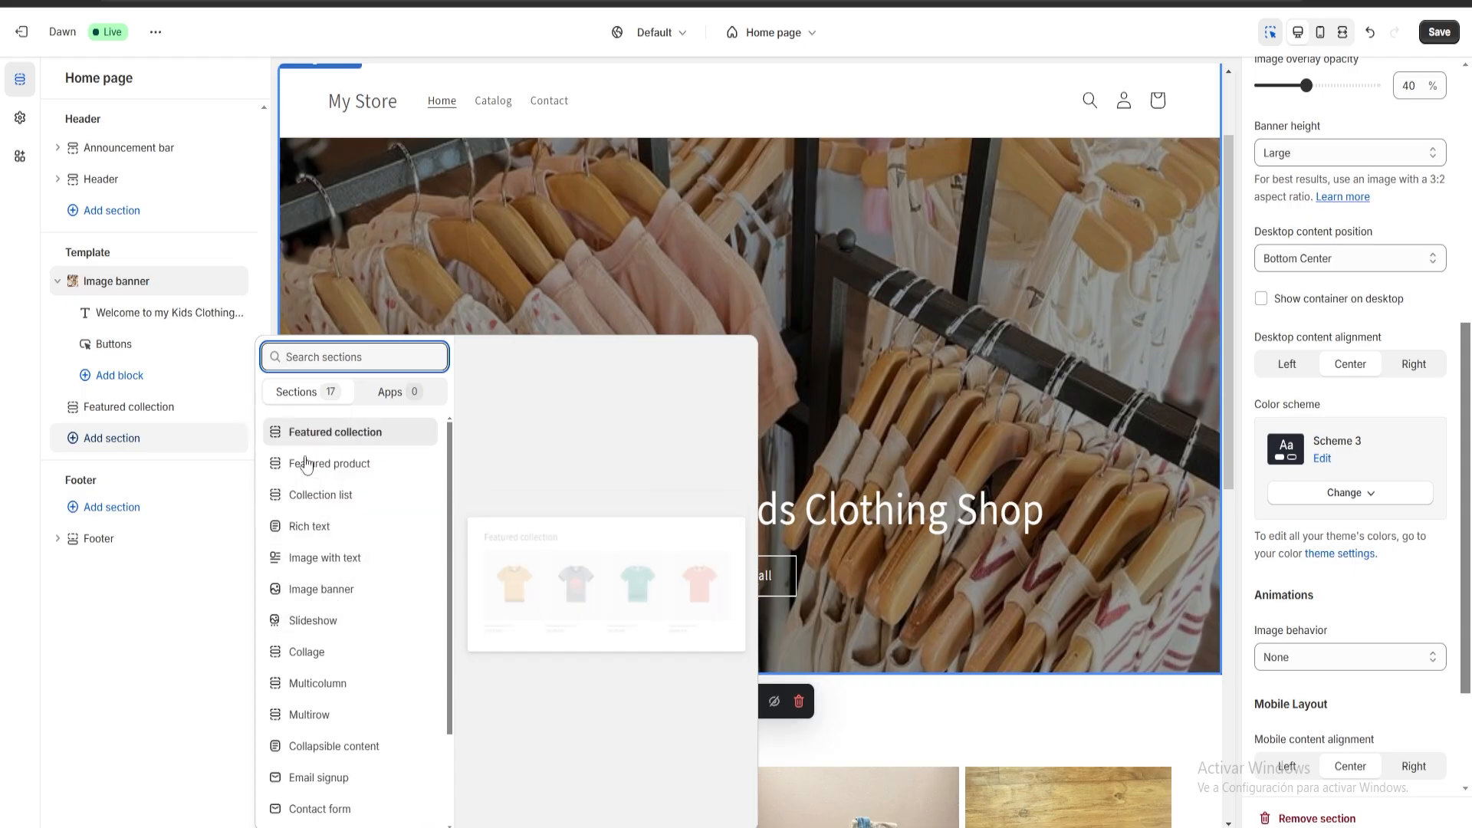
{"action": "left_click", "coordinate": [338, 464]}
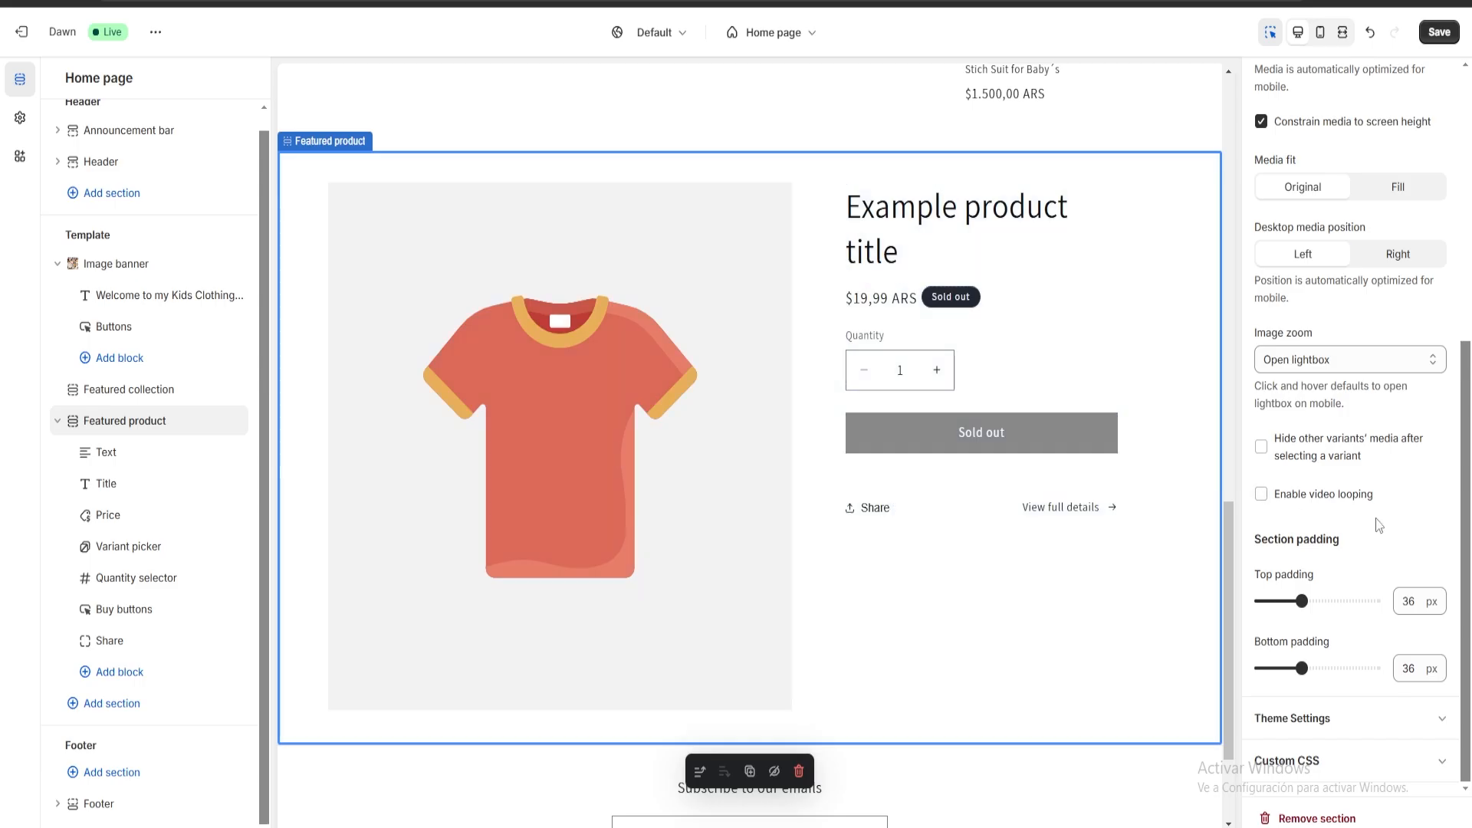
Assign the Dinosaur Overall for babys product to the home page's Featured product section.
{"action": "scroll", "coordinate": [1357, 675], "scroll_direction": "up", "scroll_amount": 6}
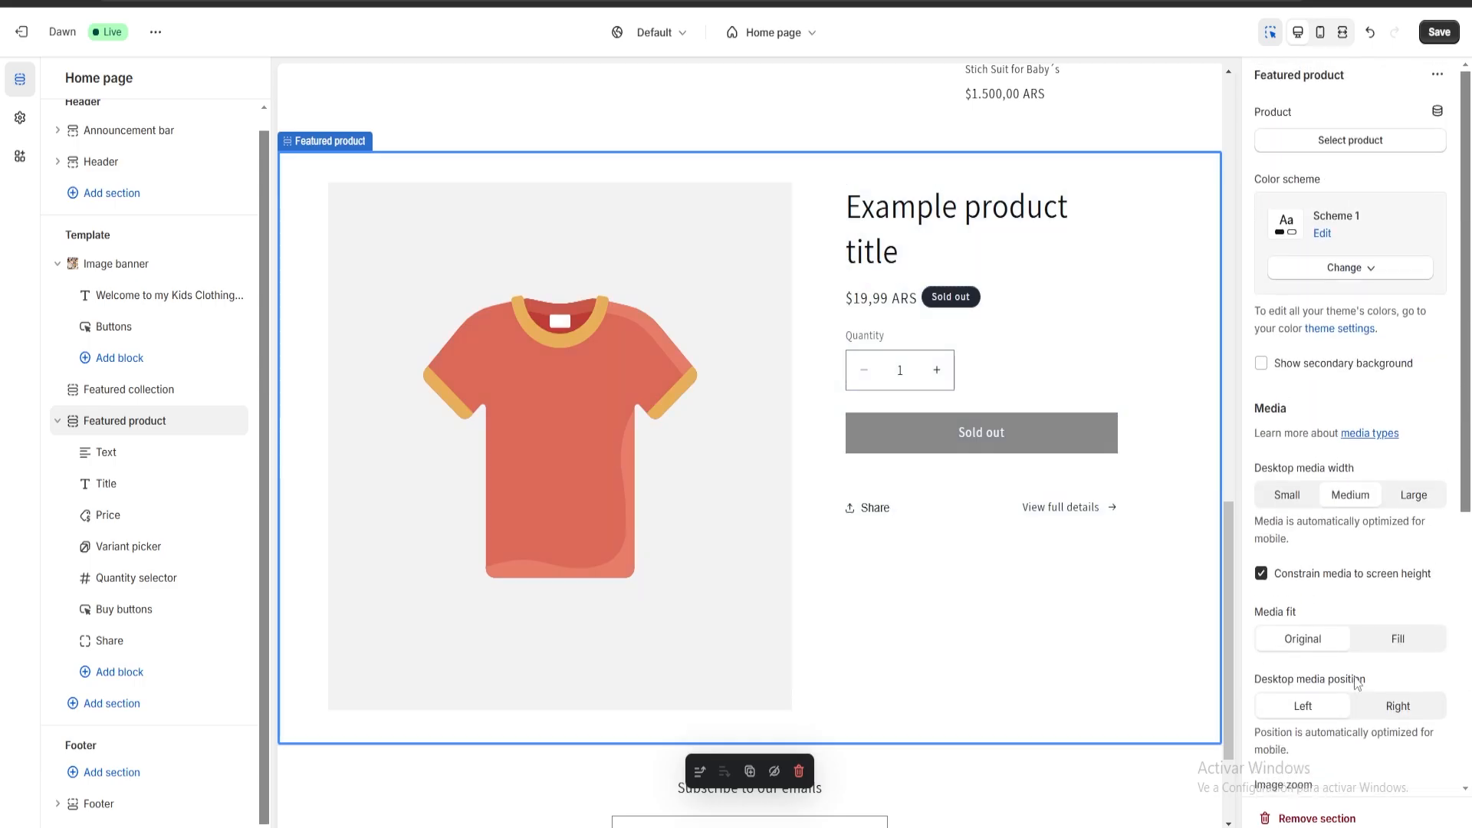
{"action": "left_click", "coordinate": [1330, 143]}
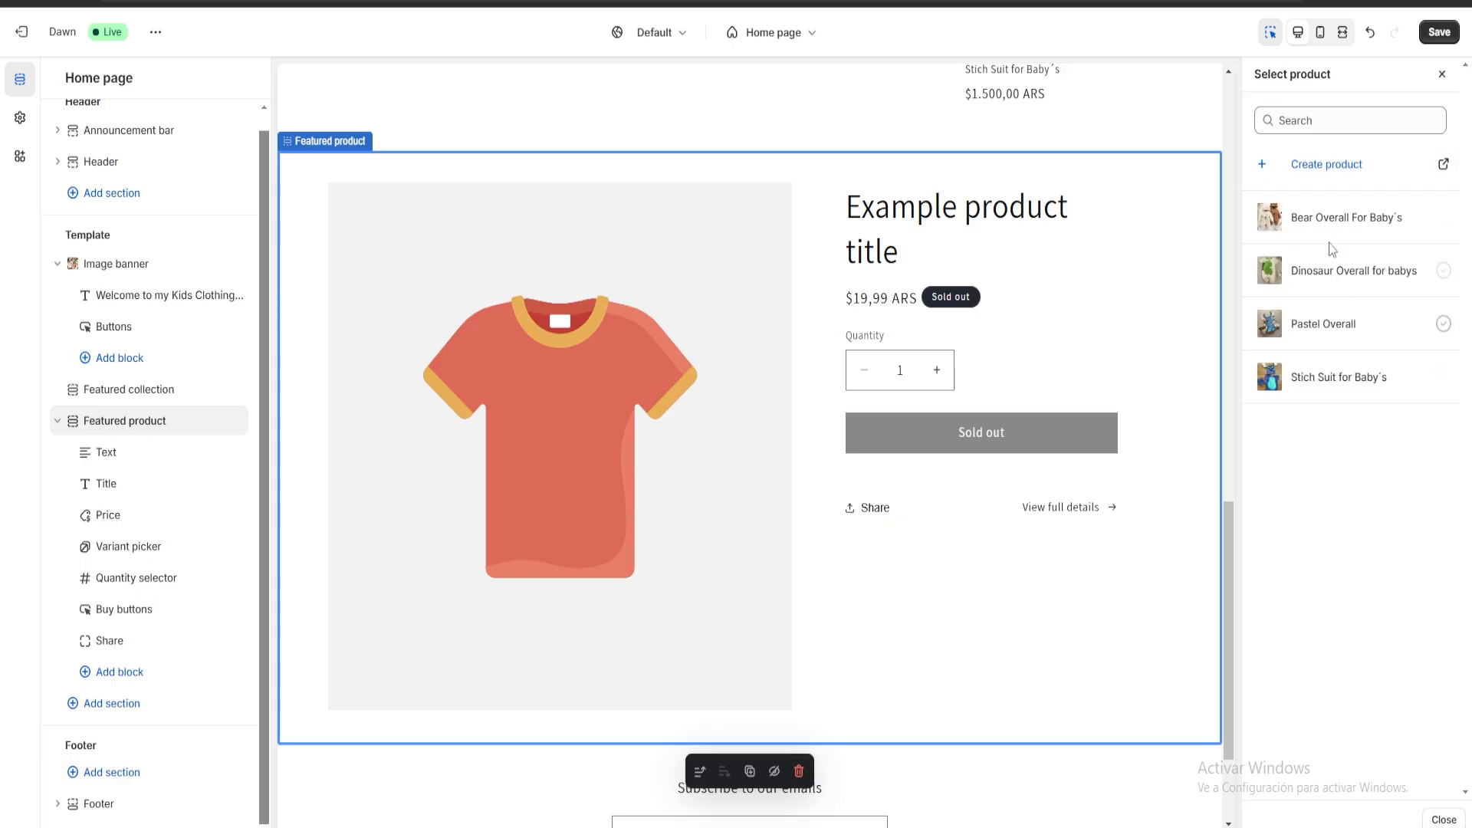
{"action": "left_click", "coordinate": [1308, 280]}
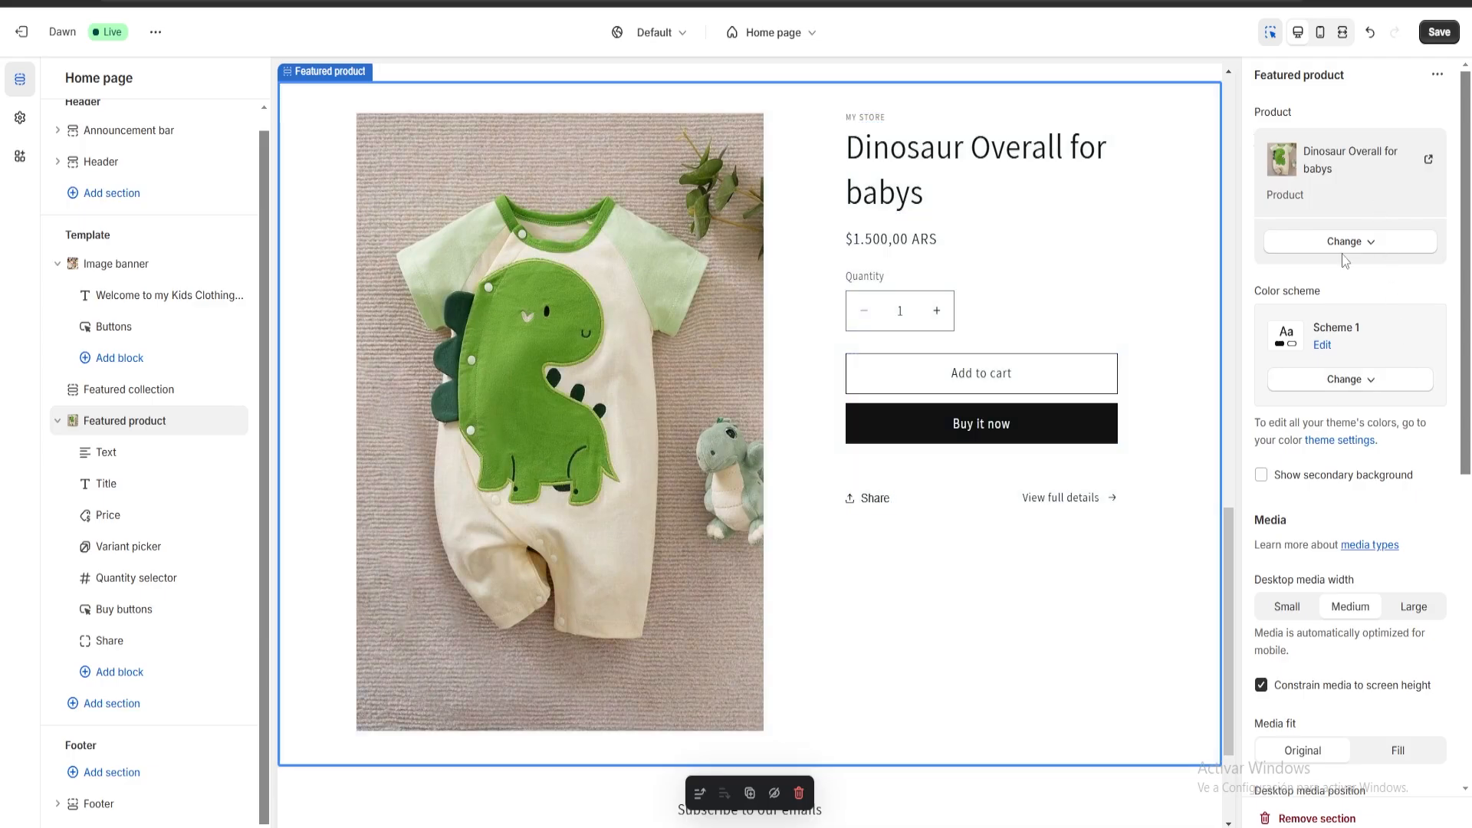
Set the Featured product section's color scheme to Scheme 4.
{"action": "scroll", "coordinate": [1349, 345], "scroll_direction": "down", "scroll_amount": 1}
{"action": "scroll", "coordinate": [1357, 460], "scroll_direction": "up", "scroll_amount": 1}
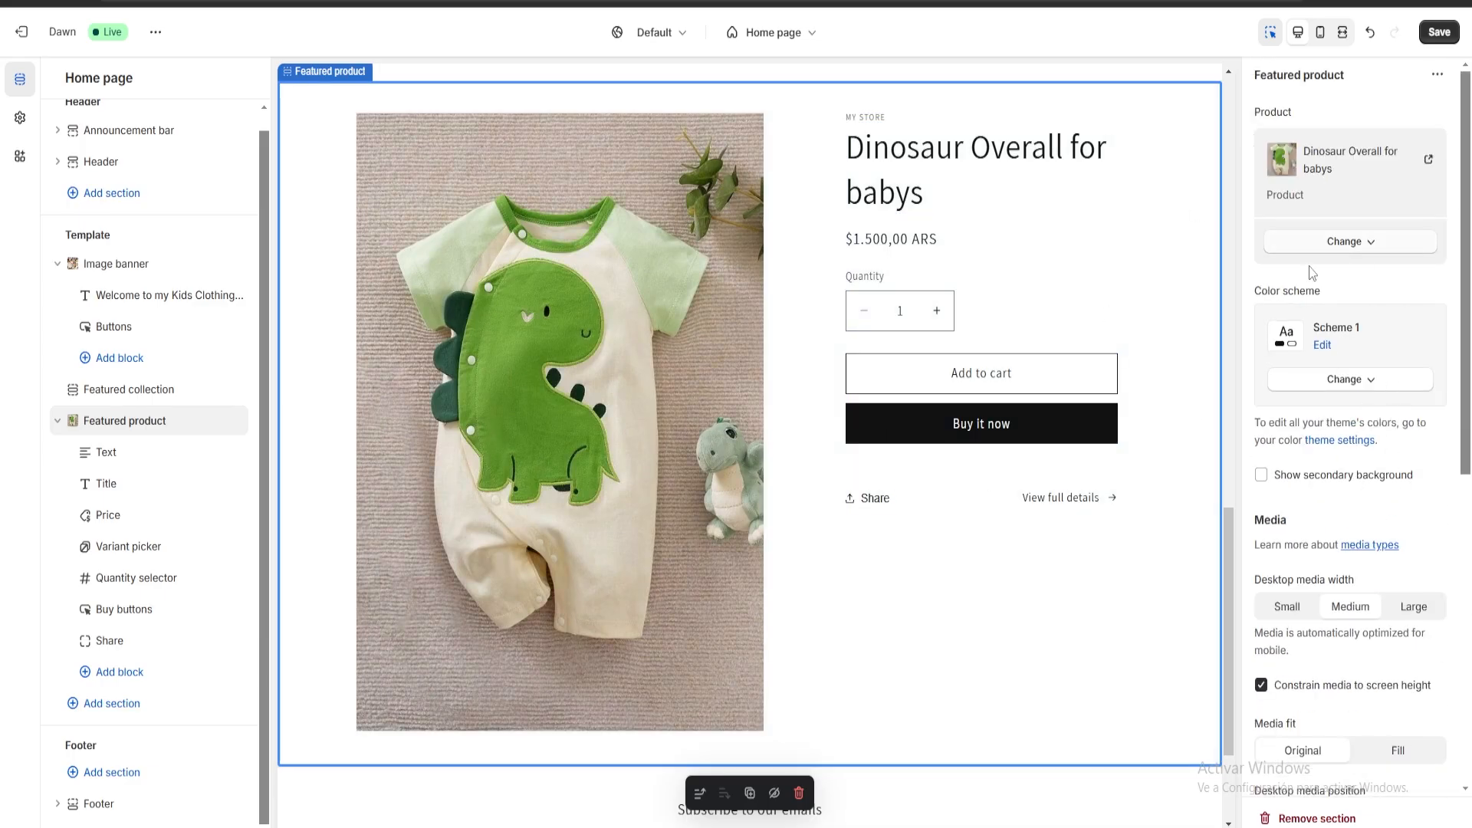
{"action": "left_click", "coordinate": [1341, 381]}
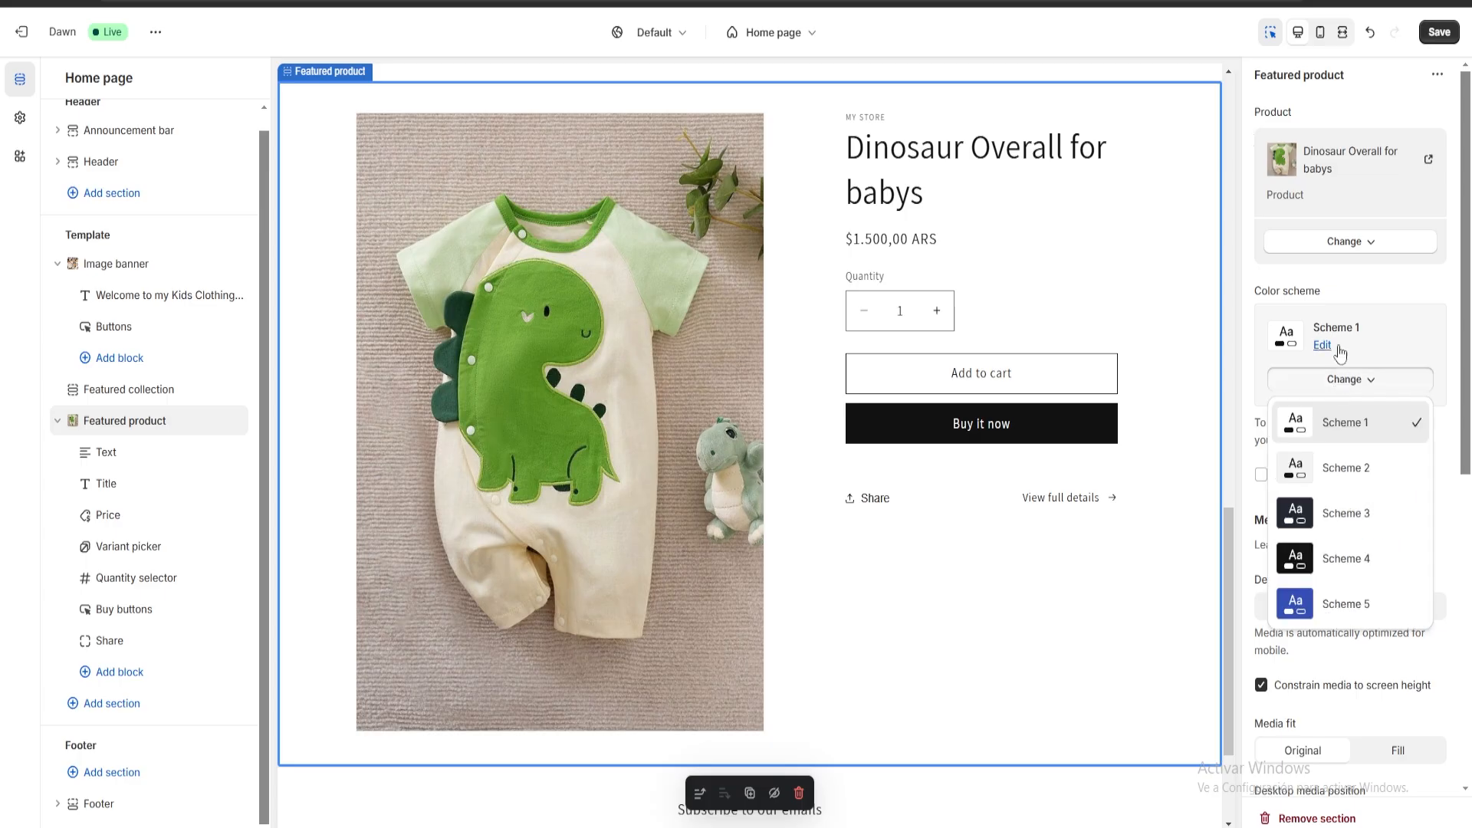
{"action": "left_click", "coordinate": [1333, 565]}
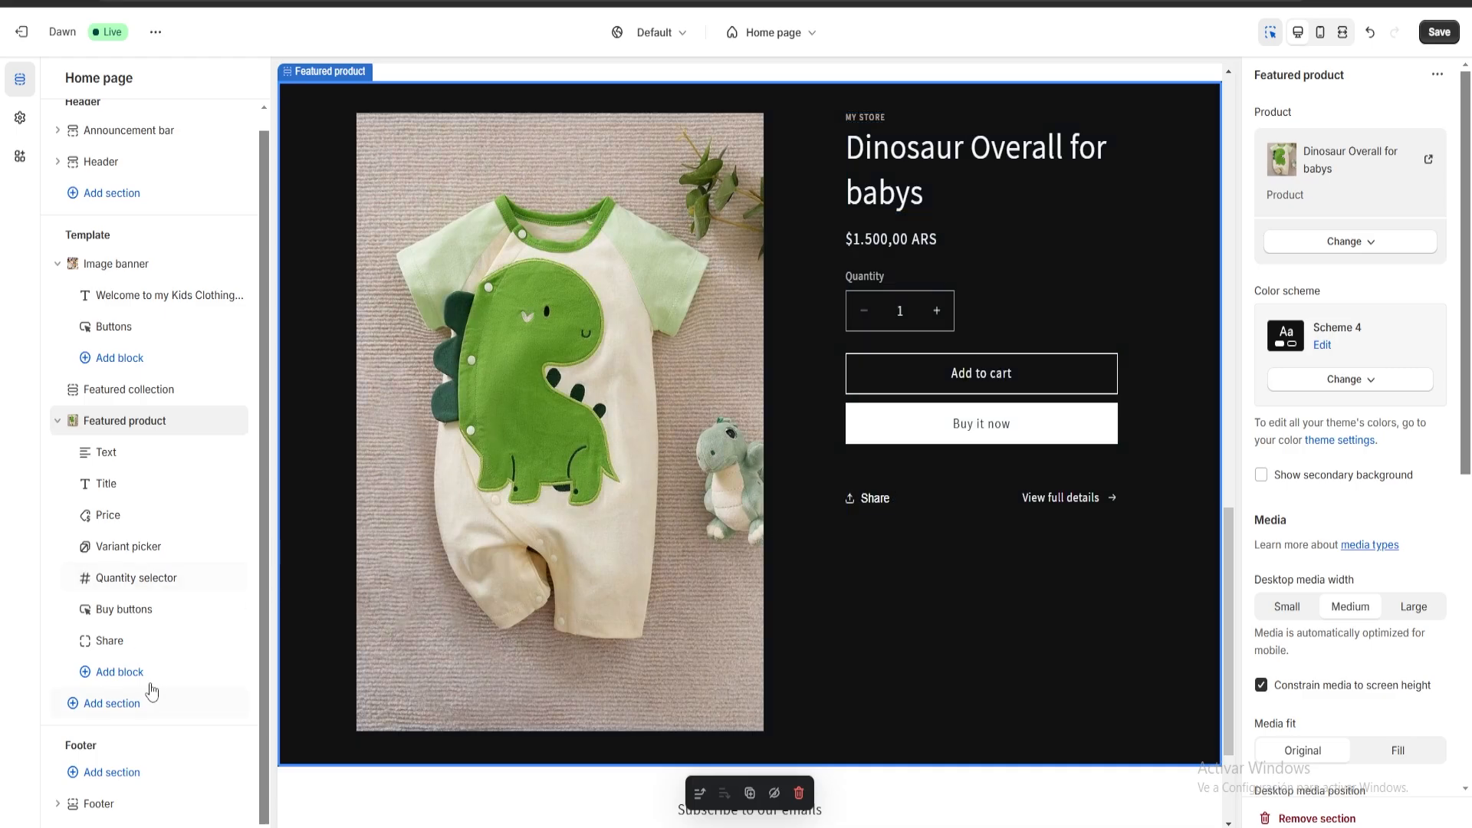
Try out a Featured collection section below the featured product, and remove it from the template.
{"action": "left_click", "coordinate": [131, 712]}
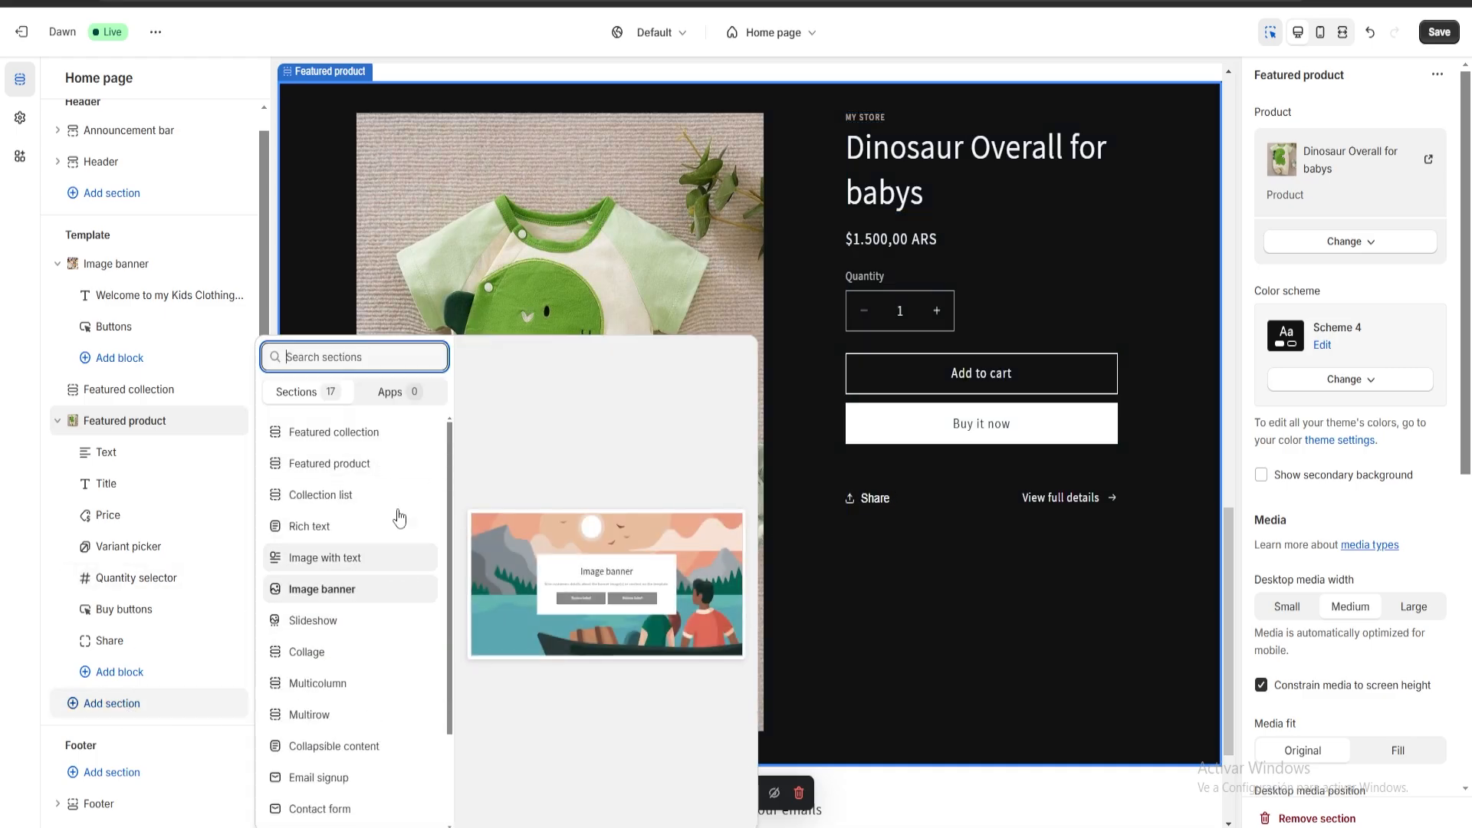
{"action": "left_click", "coordinate": [339, 439]}
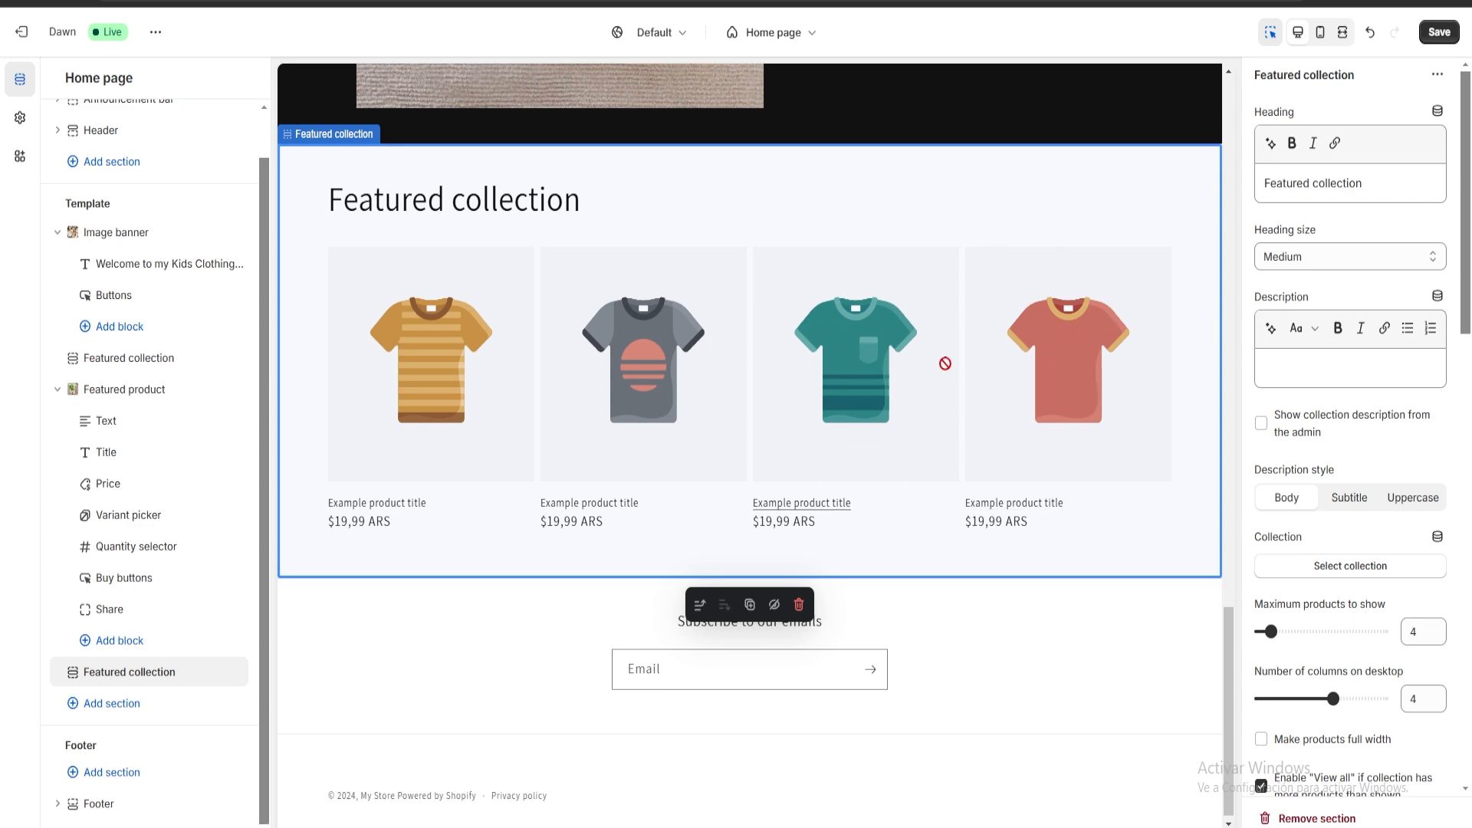
{"action": "left_click", "coordinate": [1317, 819]}
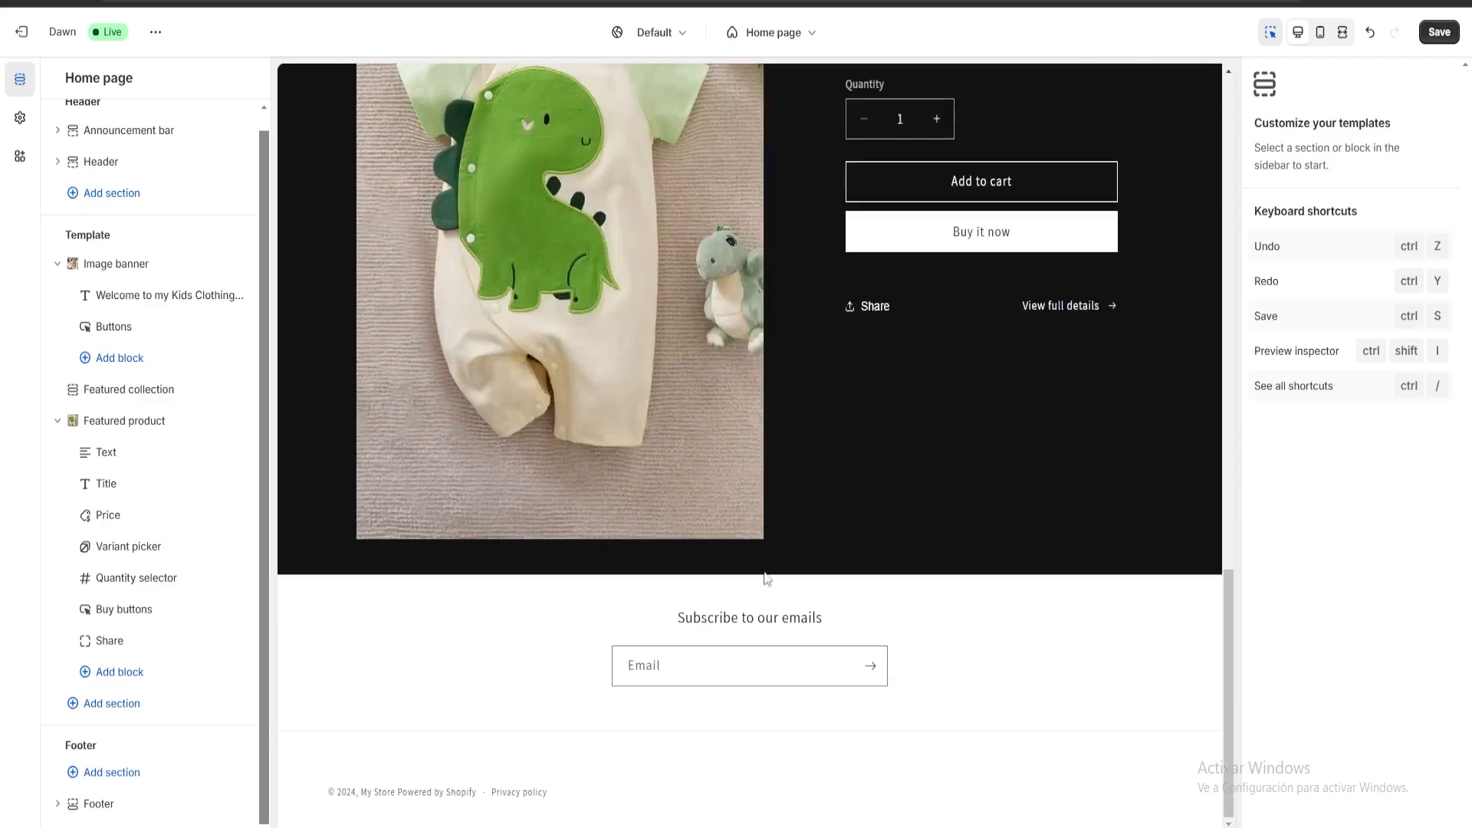
Review the footer and header groups, the section types available for the header, and the Header section's settings.
{"action": "scroll", "coordinate": [792, 465], "scroll_direction": "down", "scroll_amount": 3}
{"action": "left_click_drag", "start_coordinate": [97, 742], "coordinate": [50, 747]}
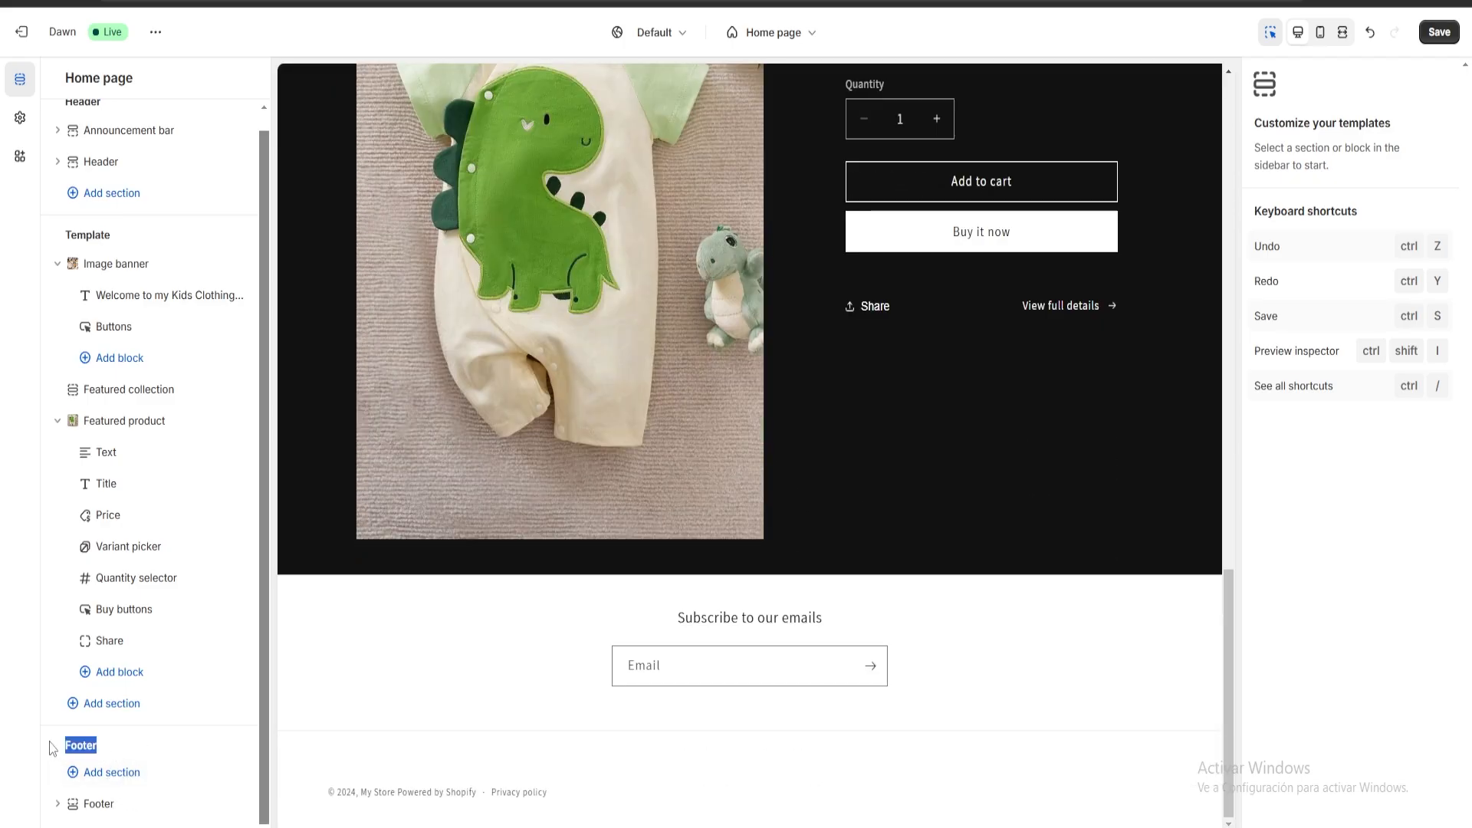
{"action": "scroll", "coordinate": [171, 738], "scroll_direction": "up", "scroll_amount": 1}
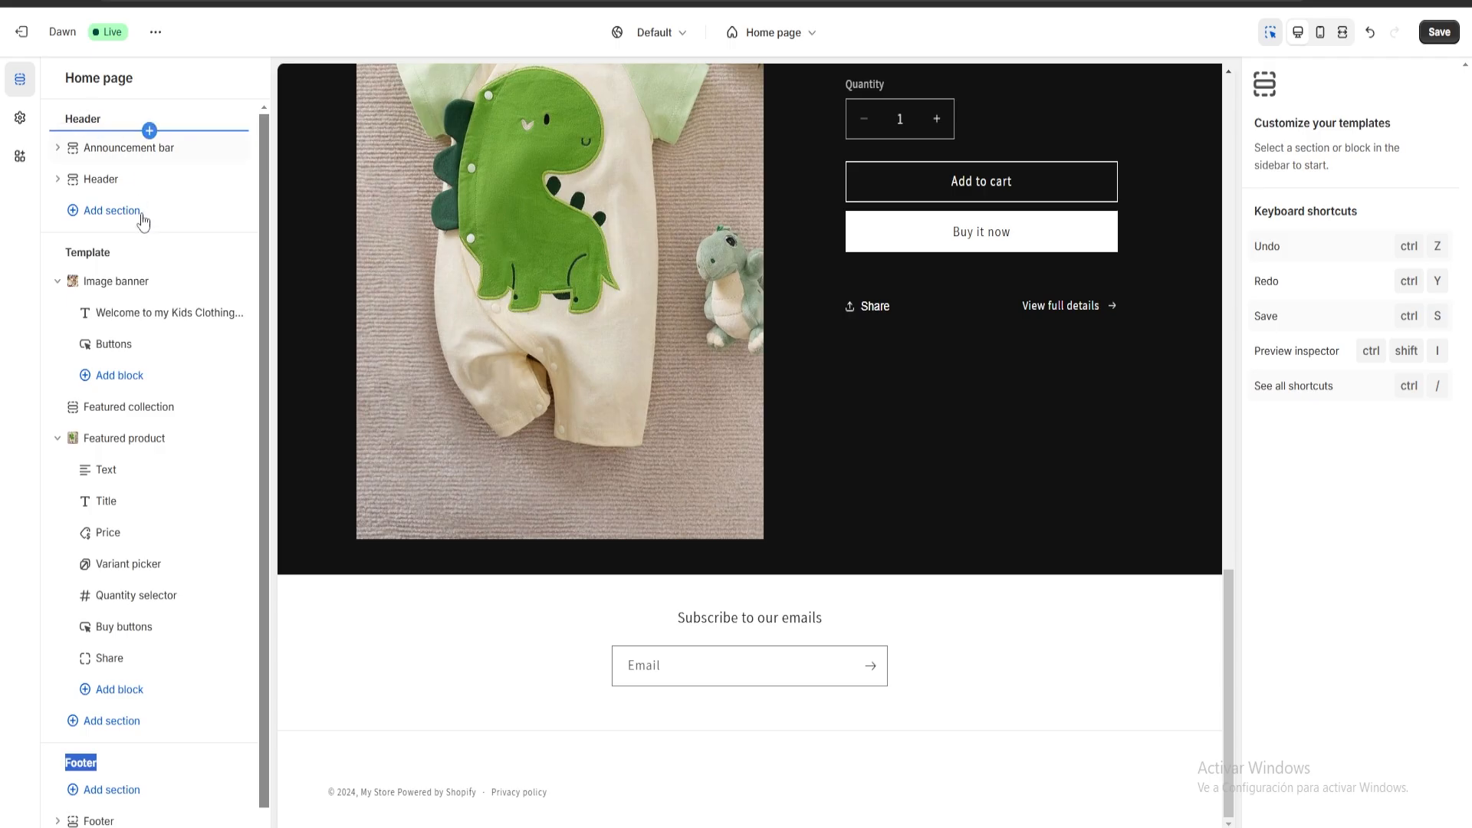
{"action": "left_click", "coordinate": [116, 215]}
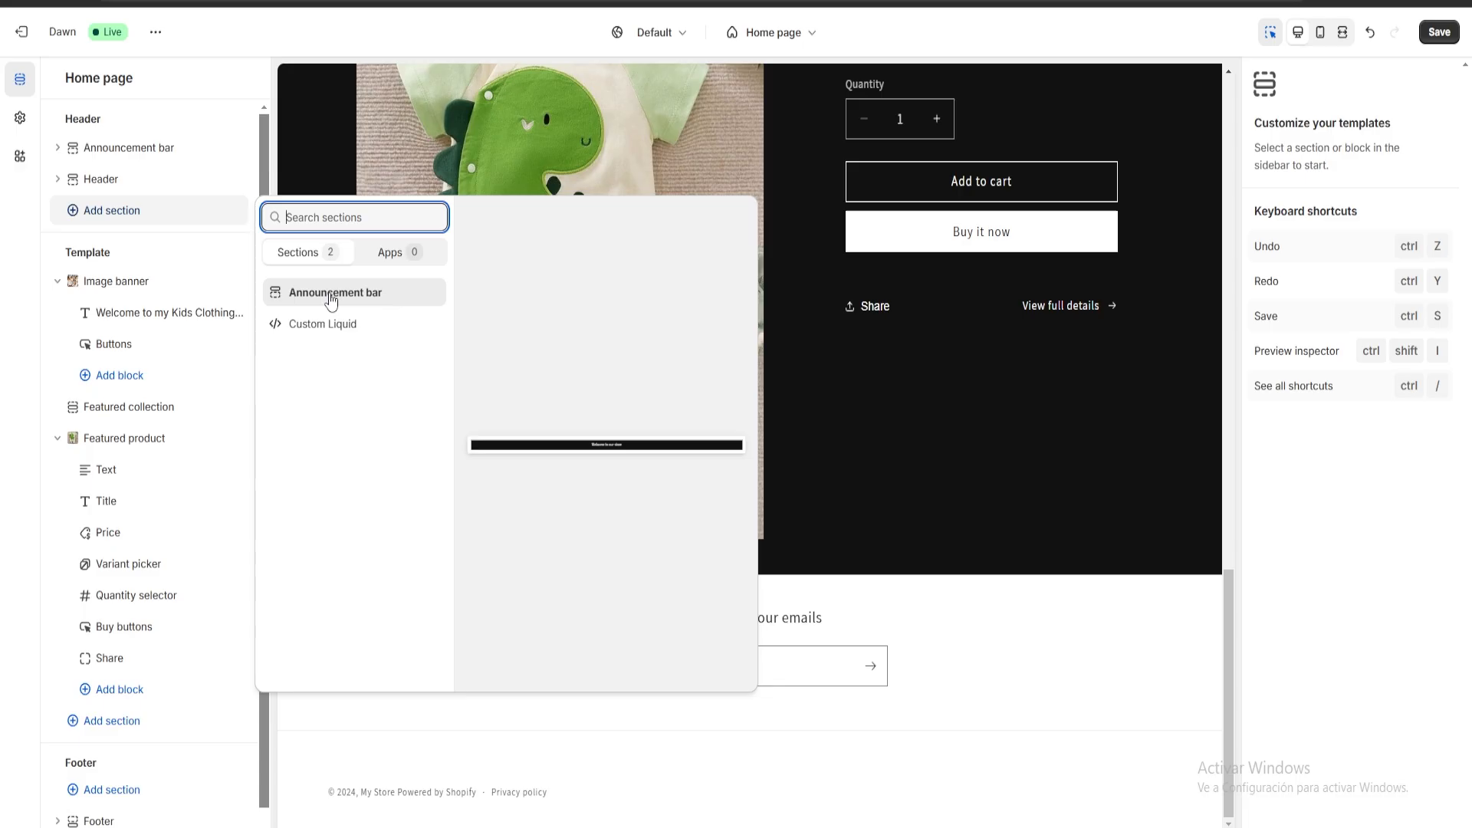
{"action": "left_click", "coordinate": [320, 126]}
{"action": "scroll", "coordinate": [582, 475], "scroll_direction": "up", "scroll_amount": 18}
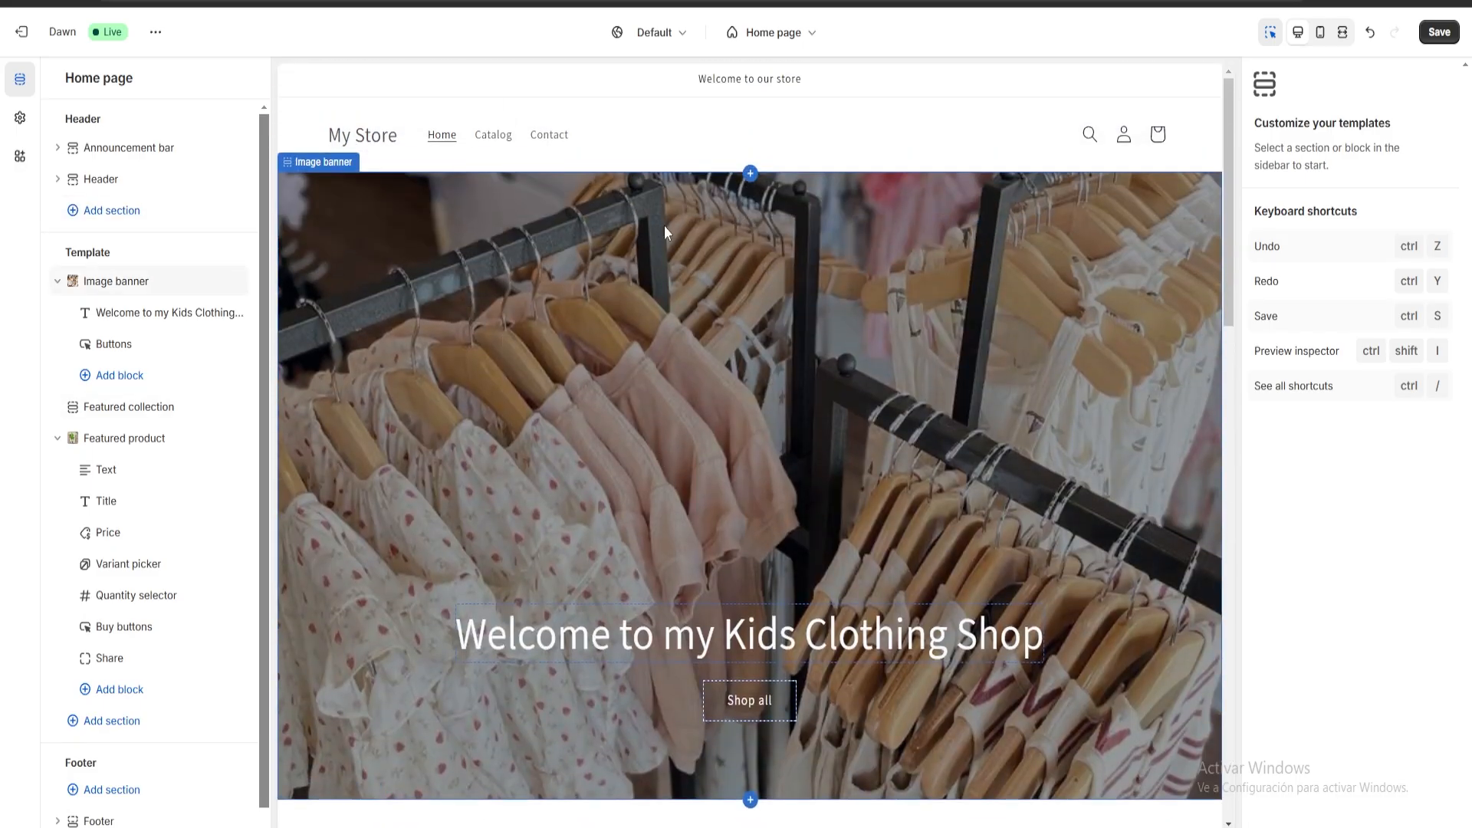
{"action": "left_click", "coordinate": [375, 155]}
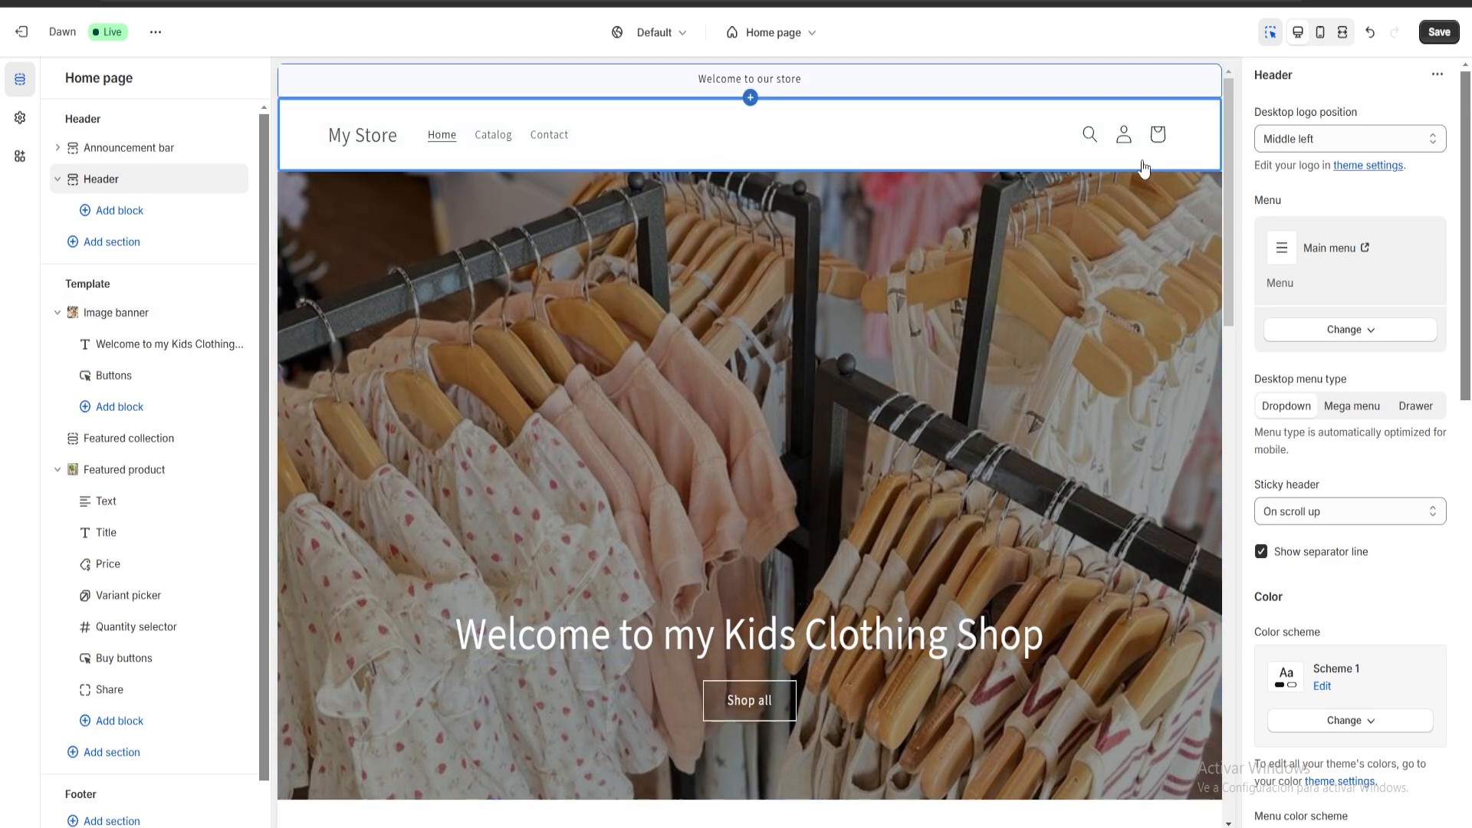
Save the home page changes and leave the theme editor.
{"action": "left_click", "coordinate": [1439, 31]}
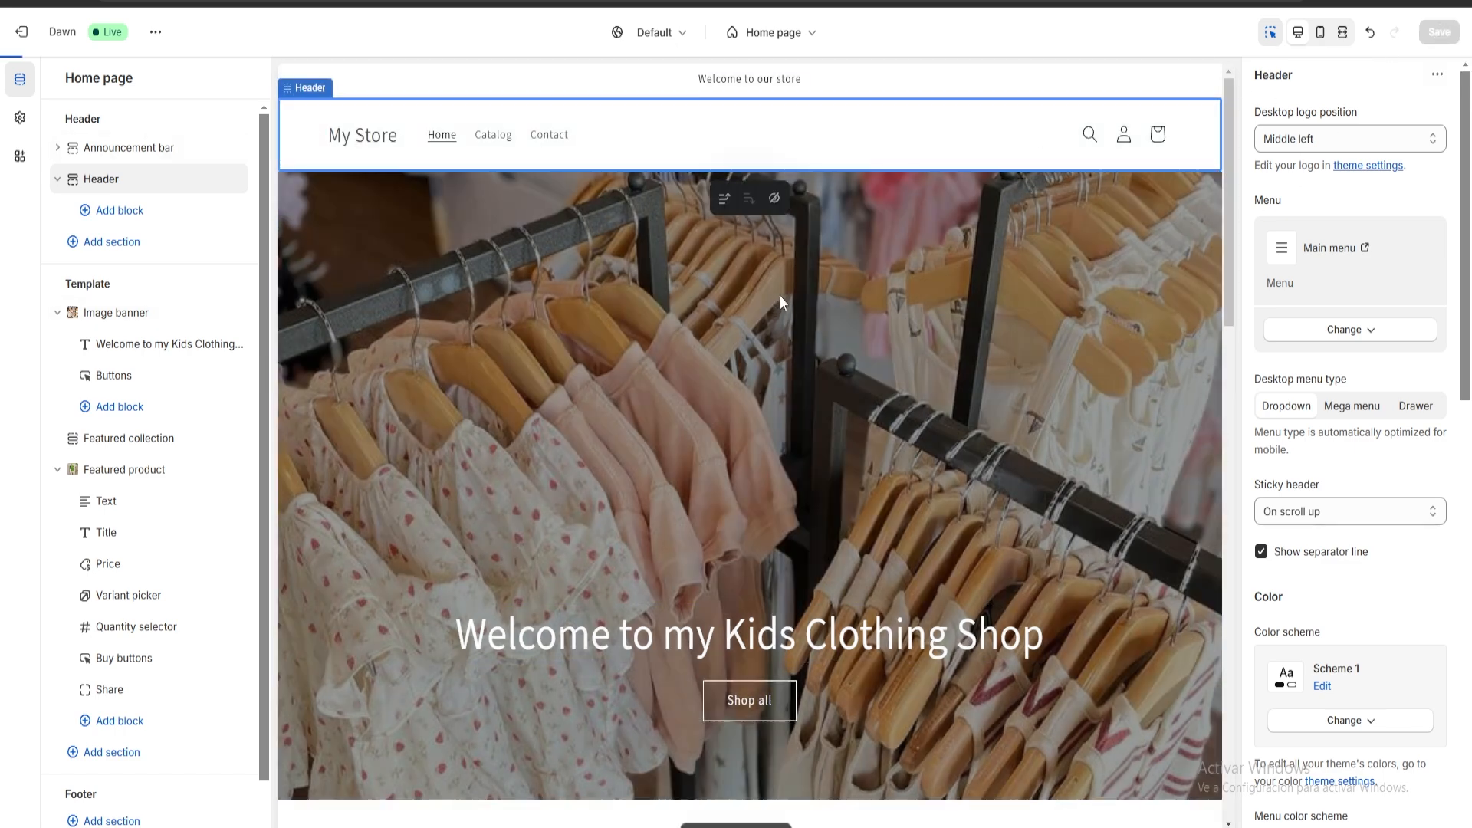
{"action": "left_click", "coordinate": [42, 32]}
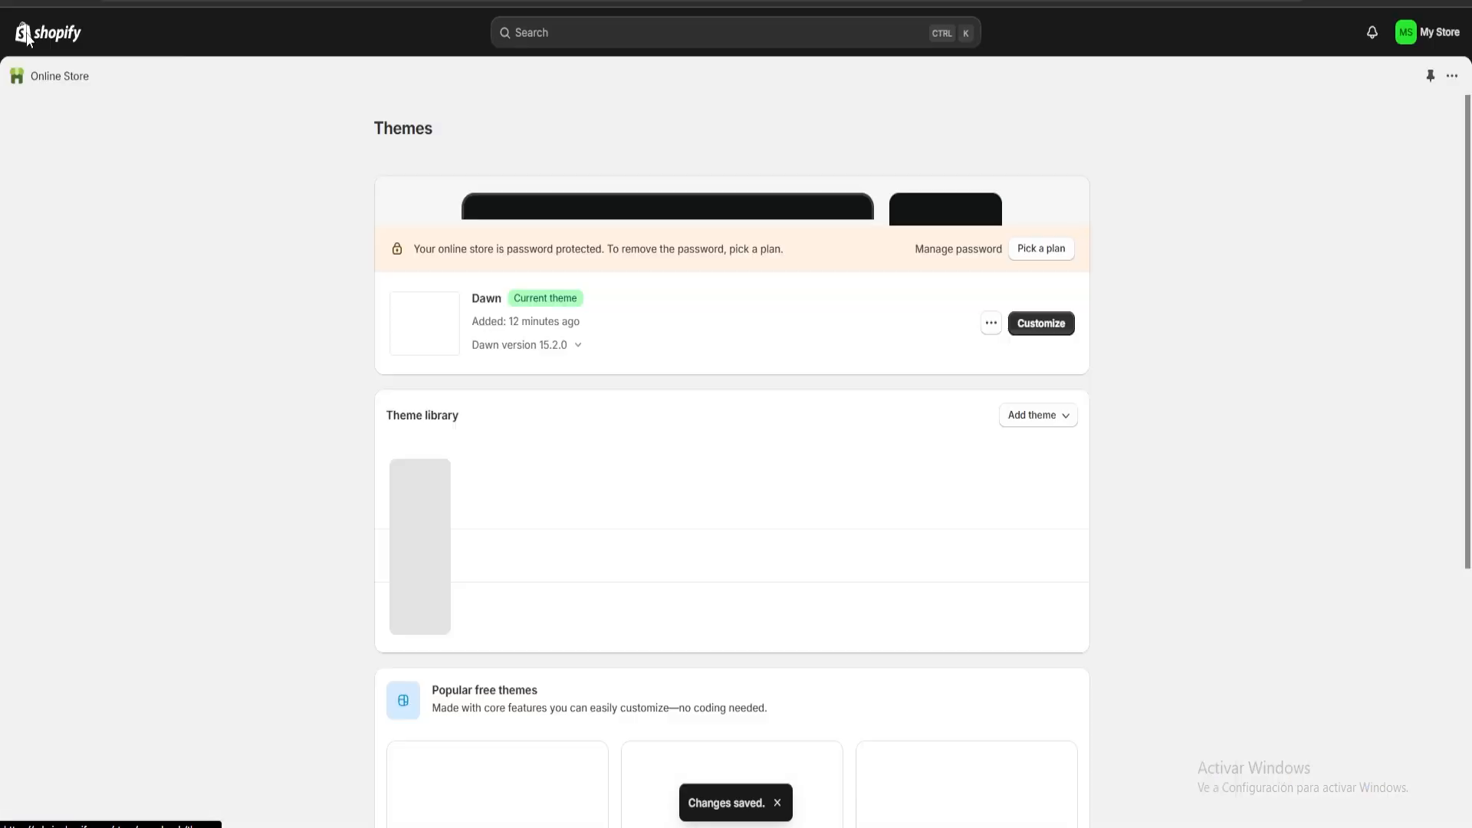
Rename the store as Kids Clothing through the setup guide's store naming task, save it and return to the admin home.
{"action": "left_click", "coordinate": [66, 83]}
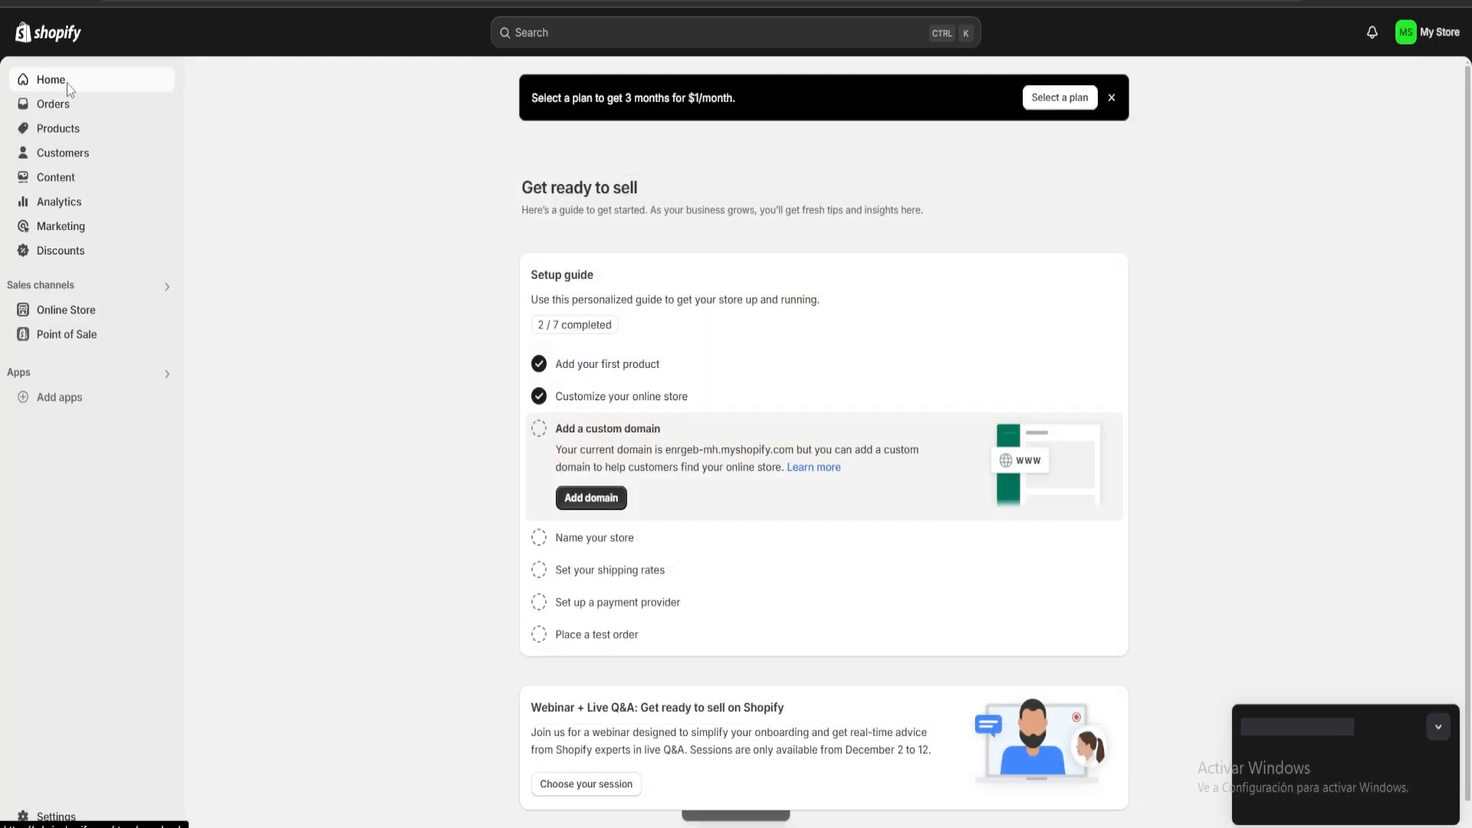
{"action": "left_click", "coordinate": [587, 538]}
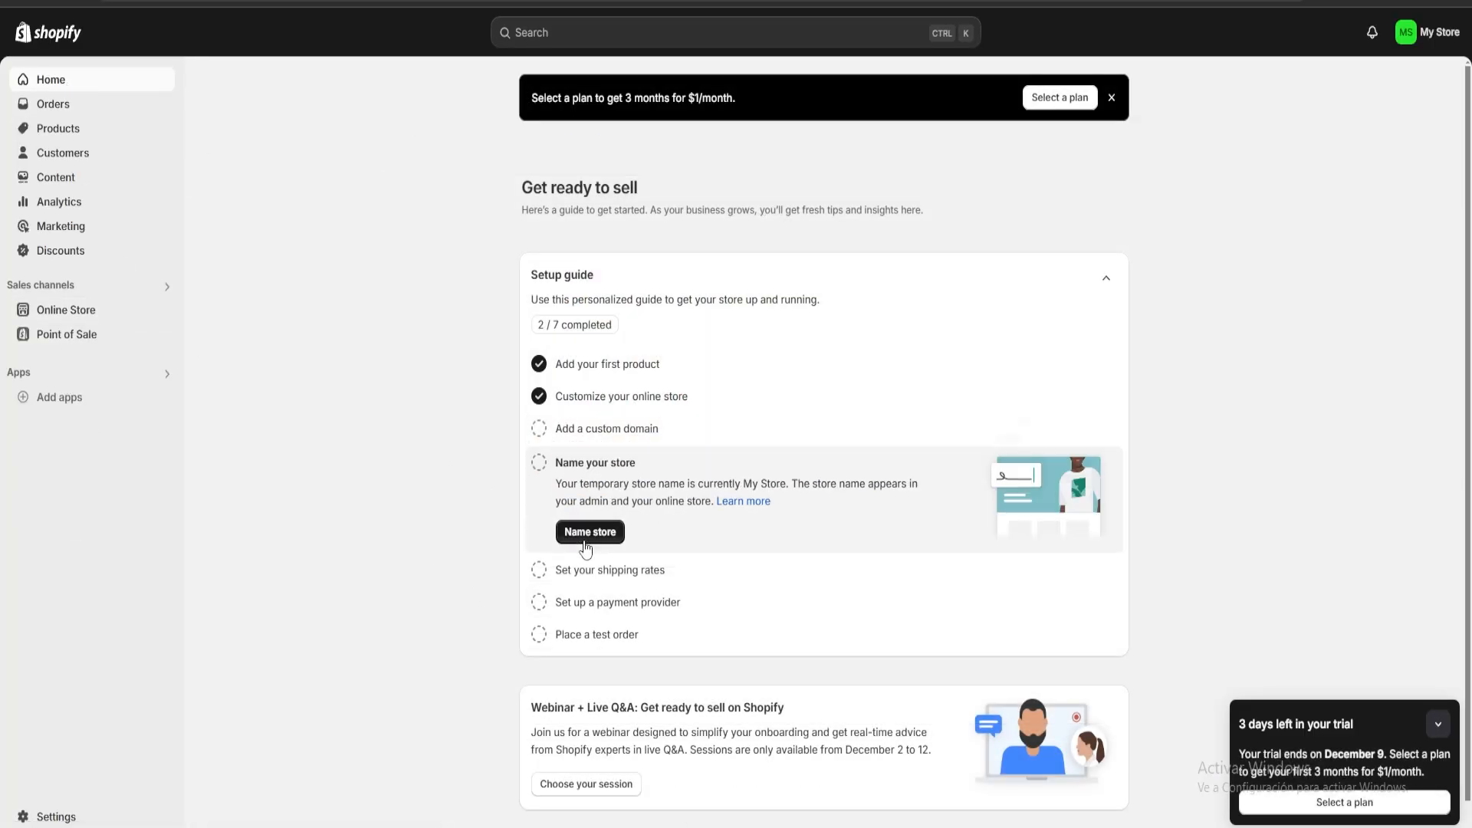
{"action": "left_click", "coordinate": [588, 529]}
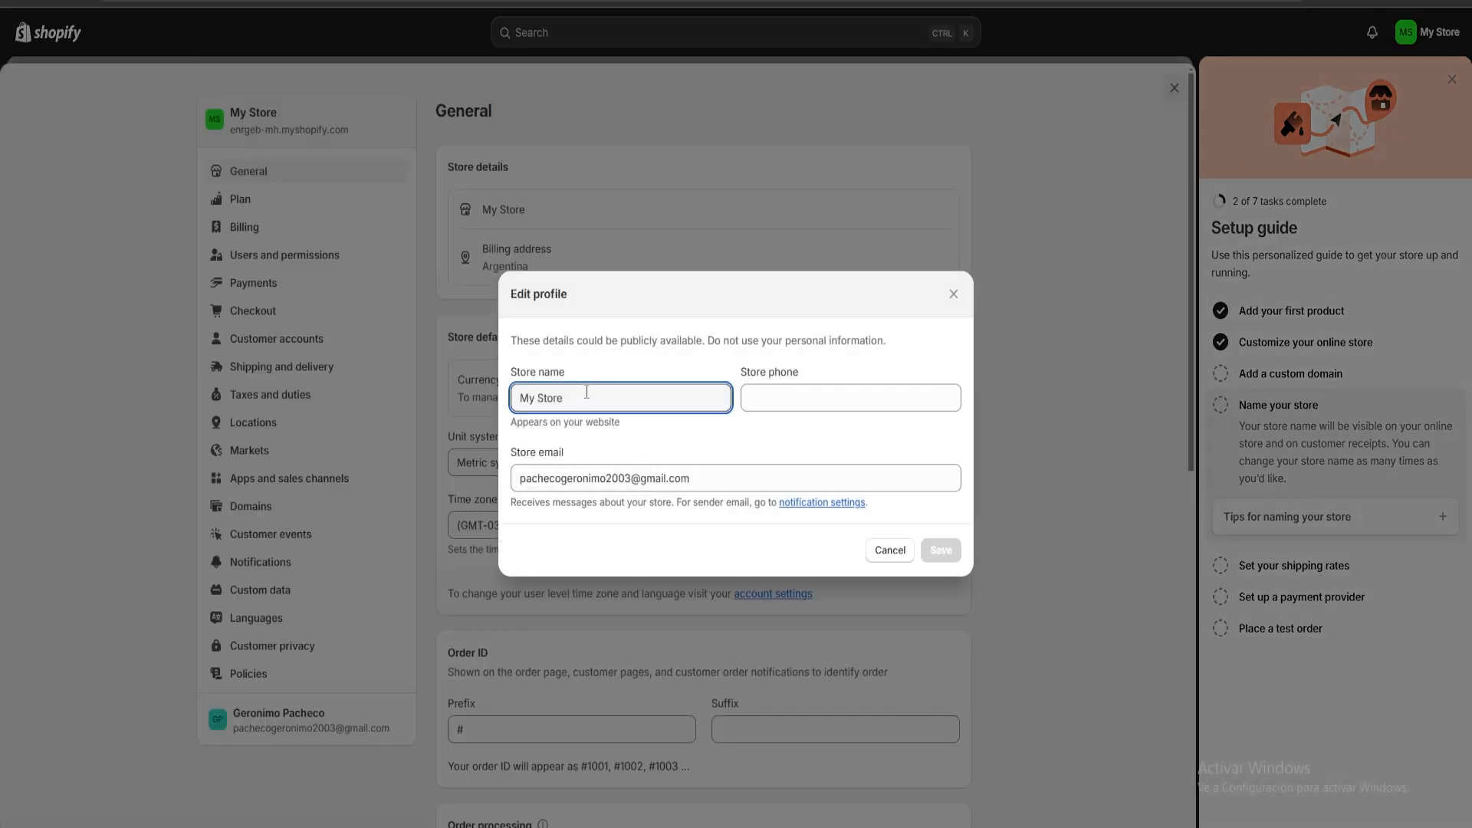
{"action": "key", "text": "BackSpace"}
{"action": "key", "text": "BackSpace"}
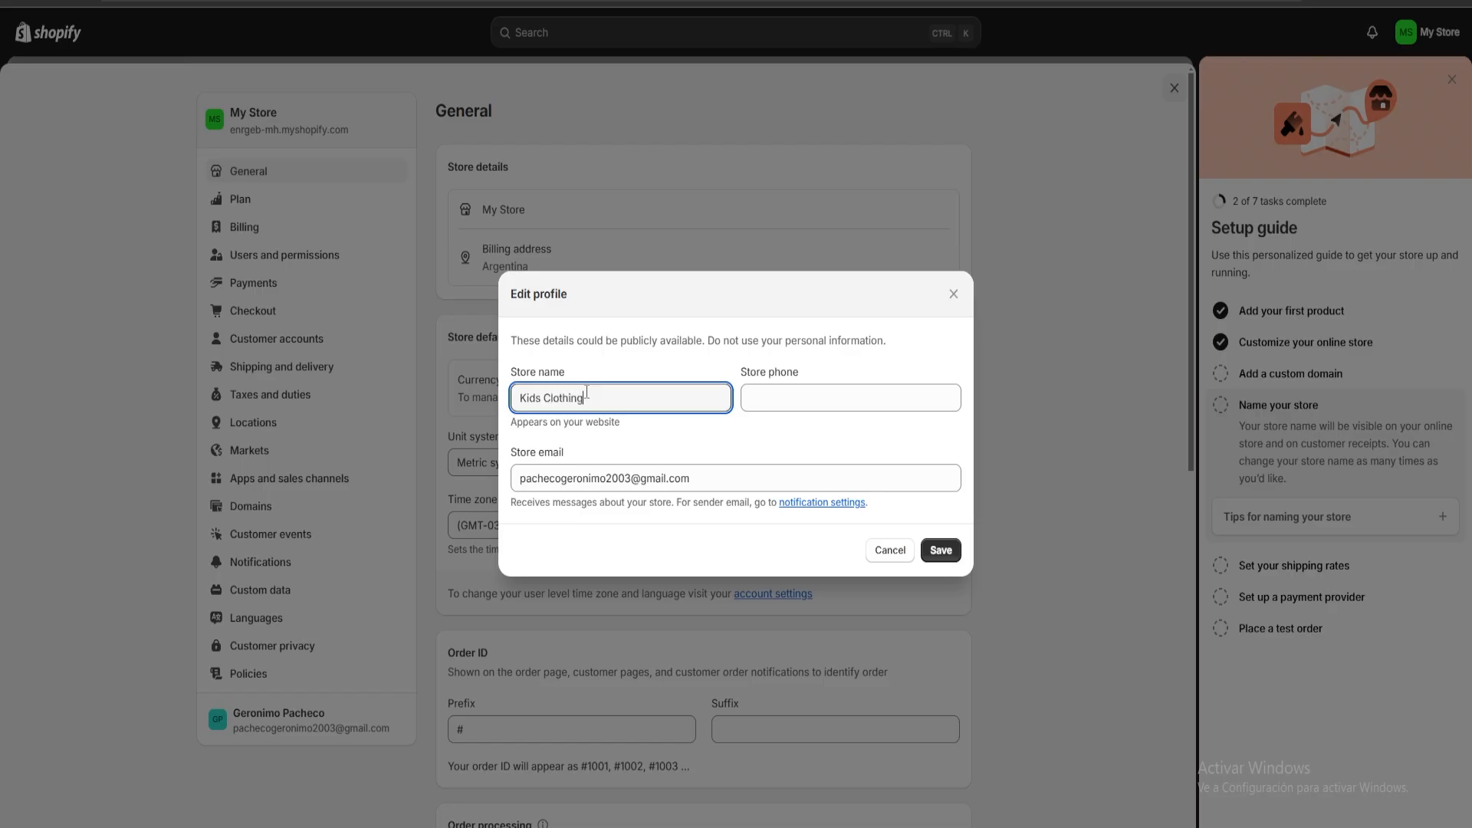
{"action": "left_click", "coordinate": [943, 551]}
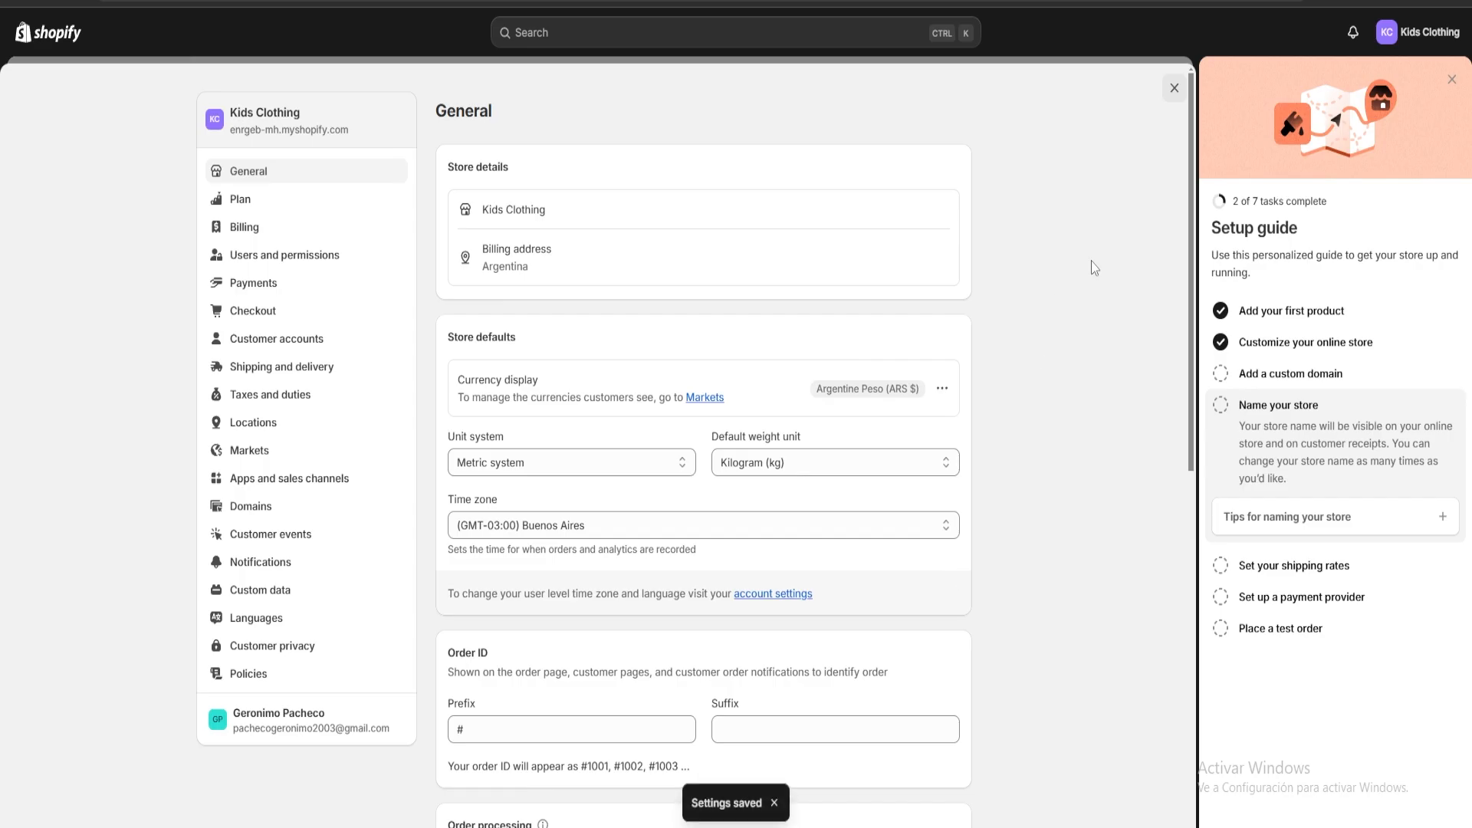
{"action": "left_click", "coordinate": [1451, 79]}
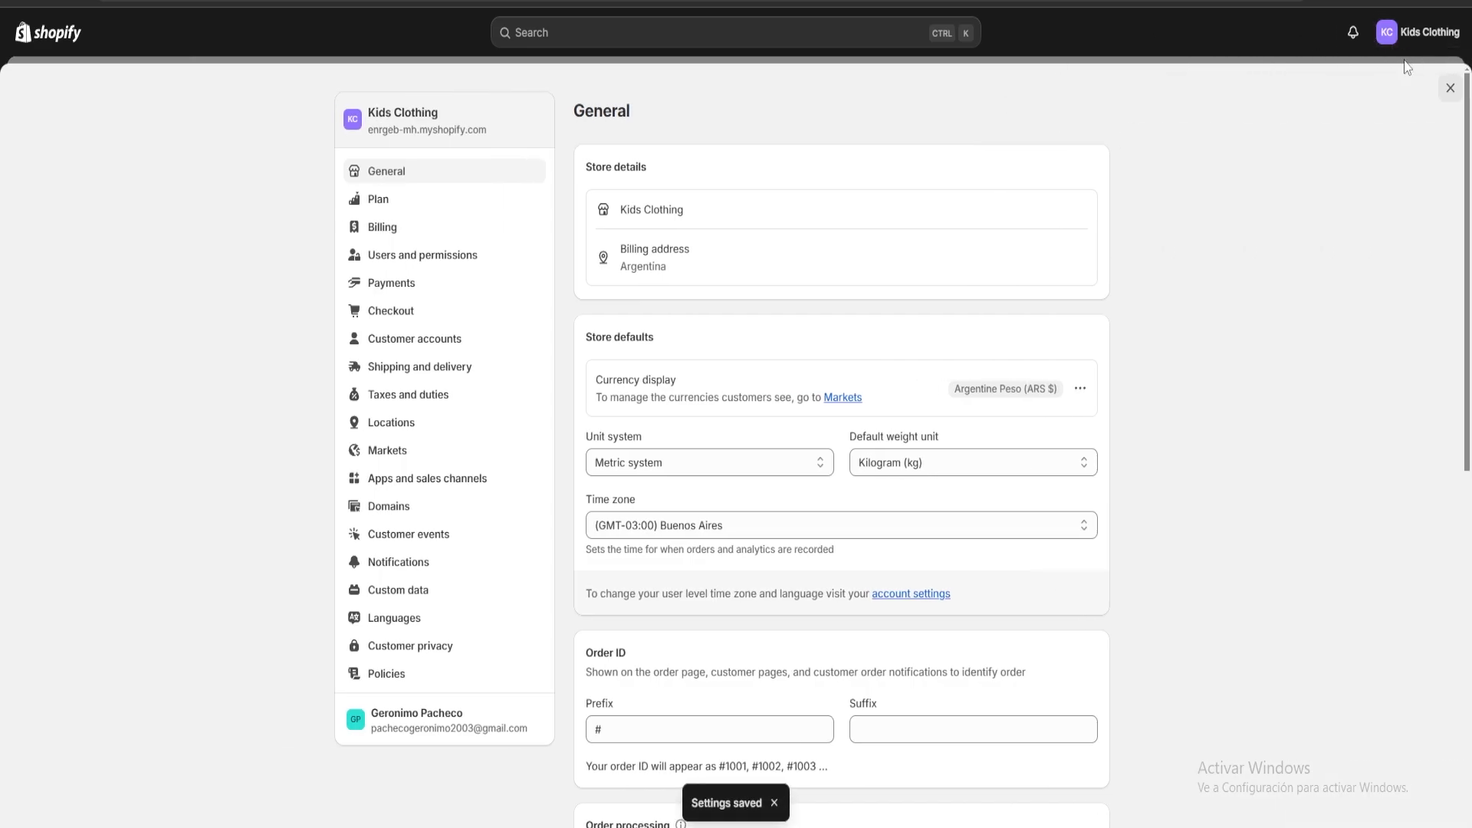
{"action": "left_click", "coordinate": [1449, 88]}
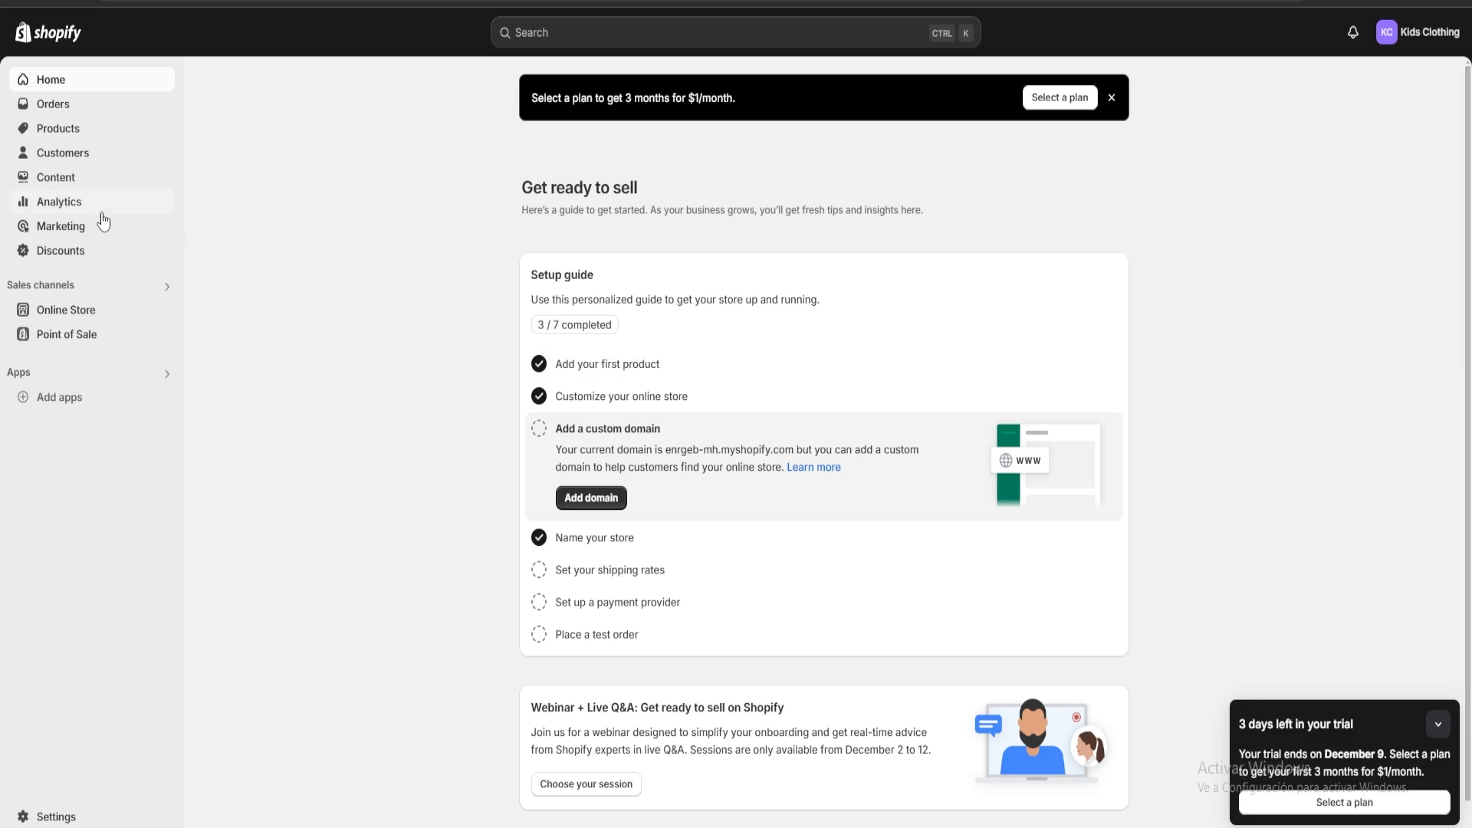
Preview the Dawn theme's storefront, check the home page from banner to featured product, and return to the theme overview.
{"action": "left_click", "coordinate": [79, 312]}
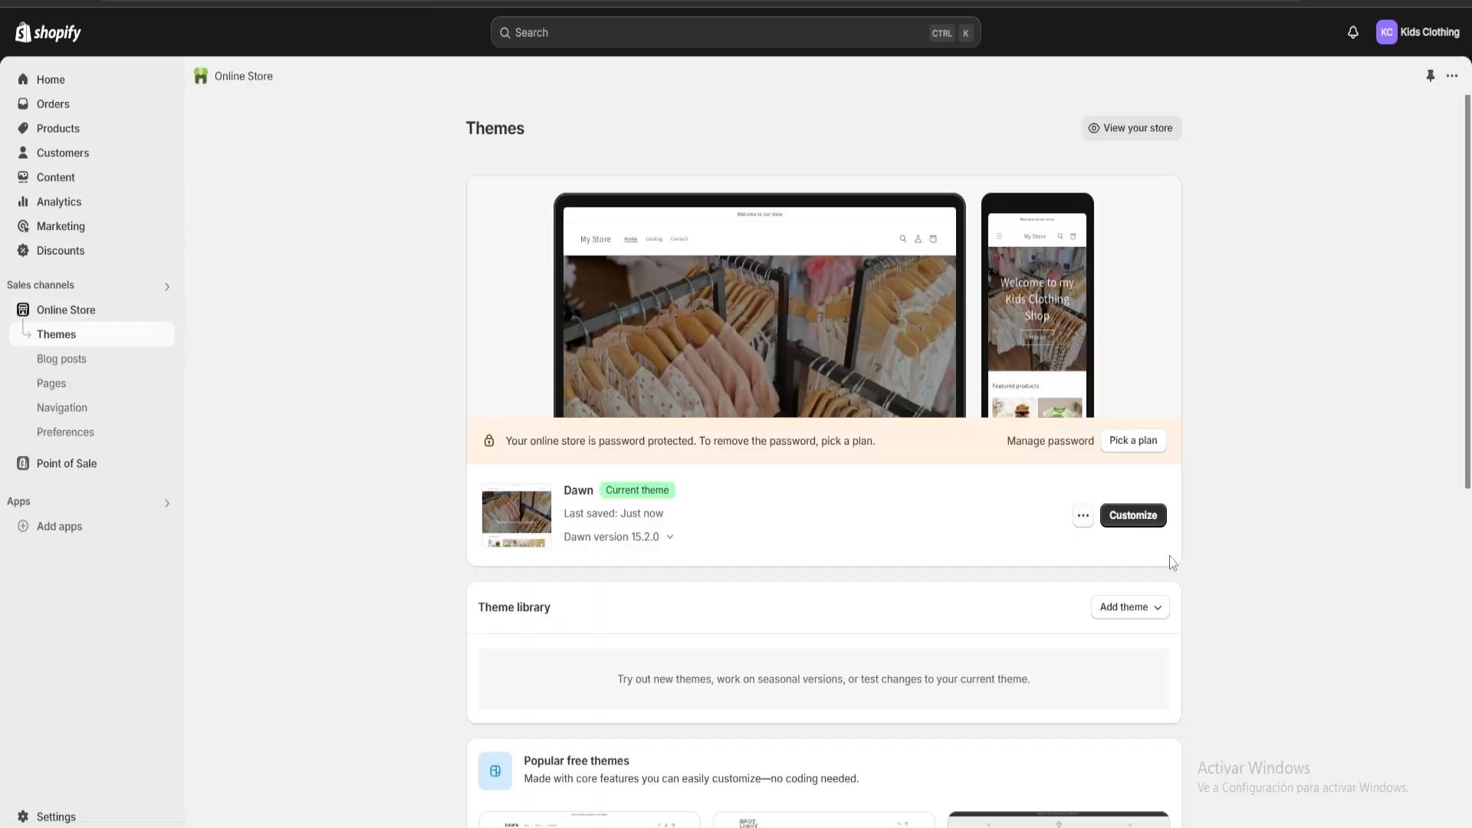
{"action": "left_click", "coordinate": [1125, 524]}
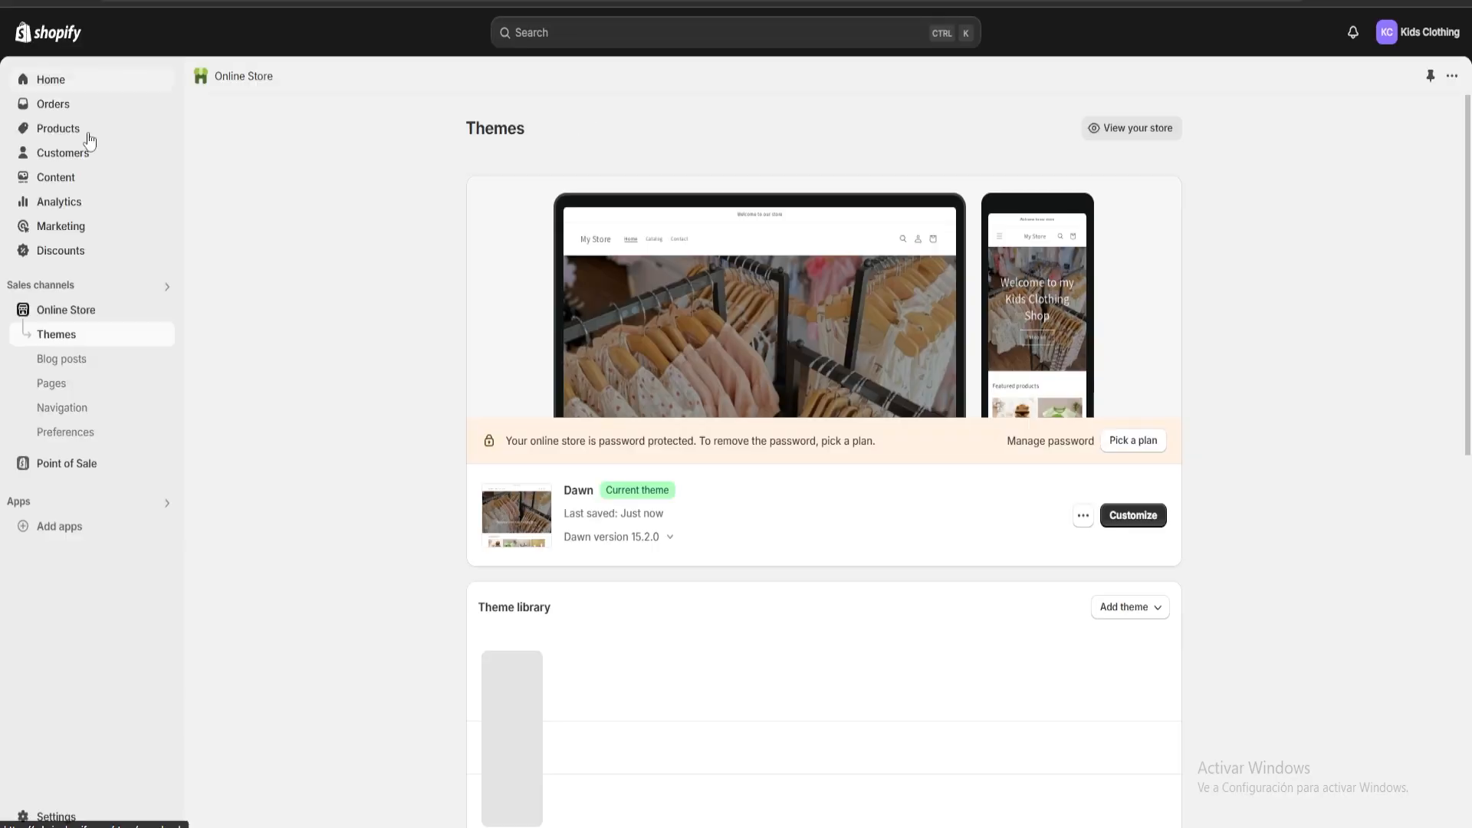
{"action": "scroll", "coordinate": [764, 363], "scroll_direction": "down", "scroll_amount": 3}
{"action": "scroll", "coordinate": [1031, 357], "scroll_direction": "up", "scroll_amount": 3}
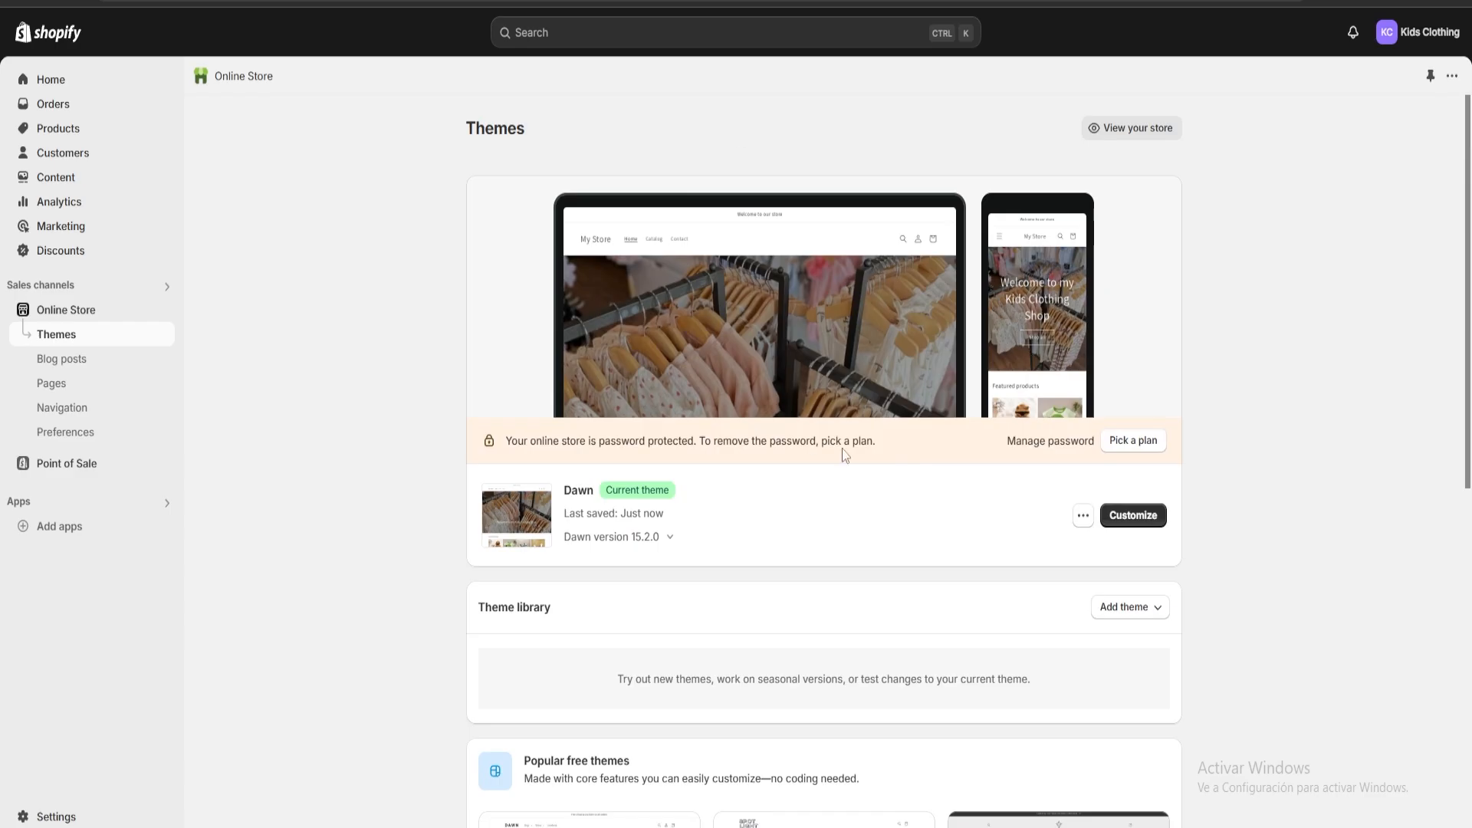
{"action": "left_click", "coordinate": [1082, 516]}
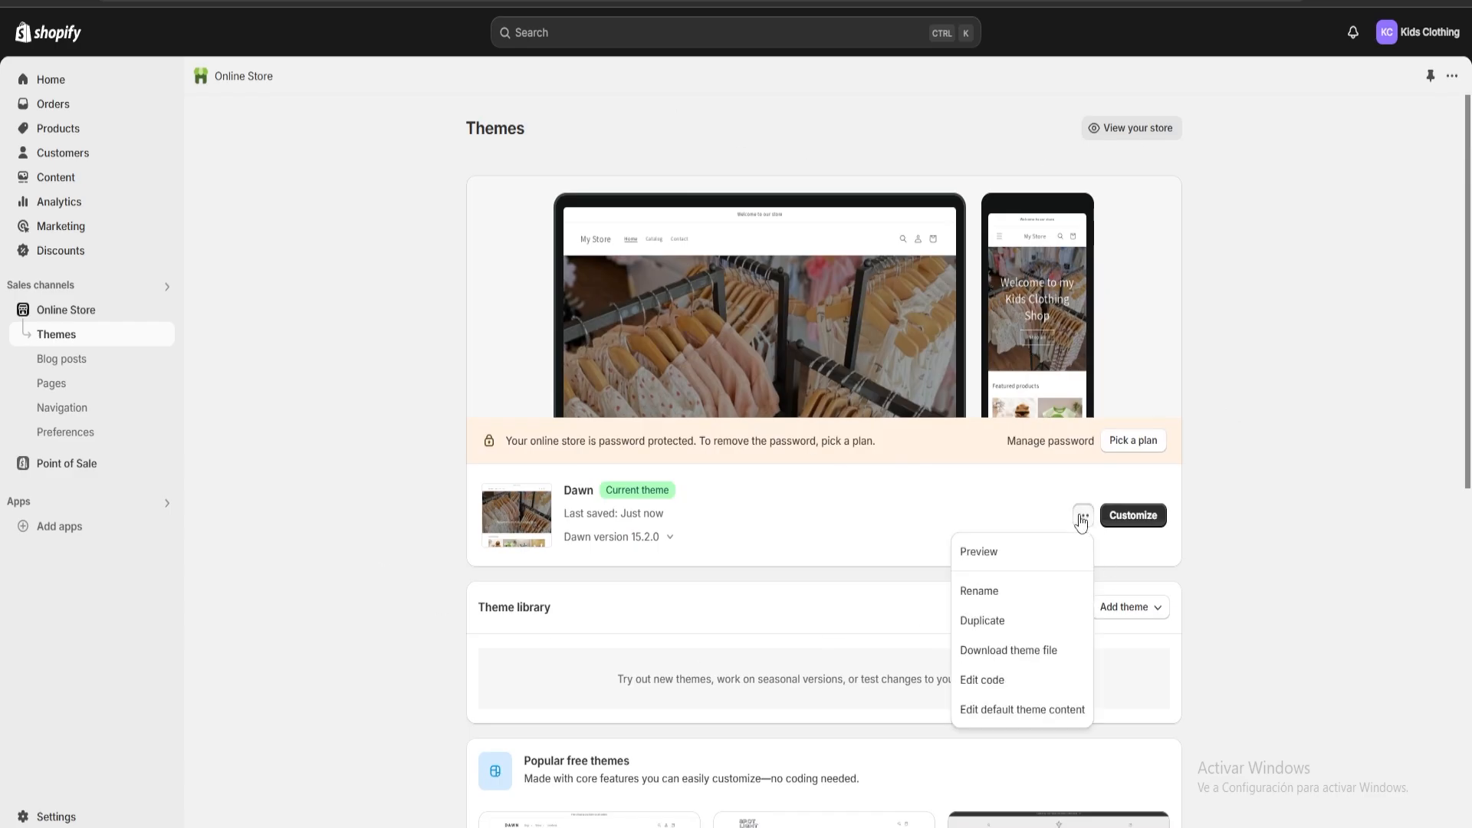
{"action": "left_click", "coordinate": [1004, 557]}
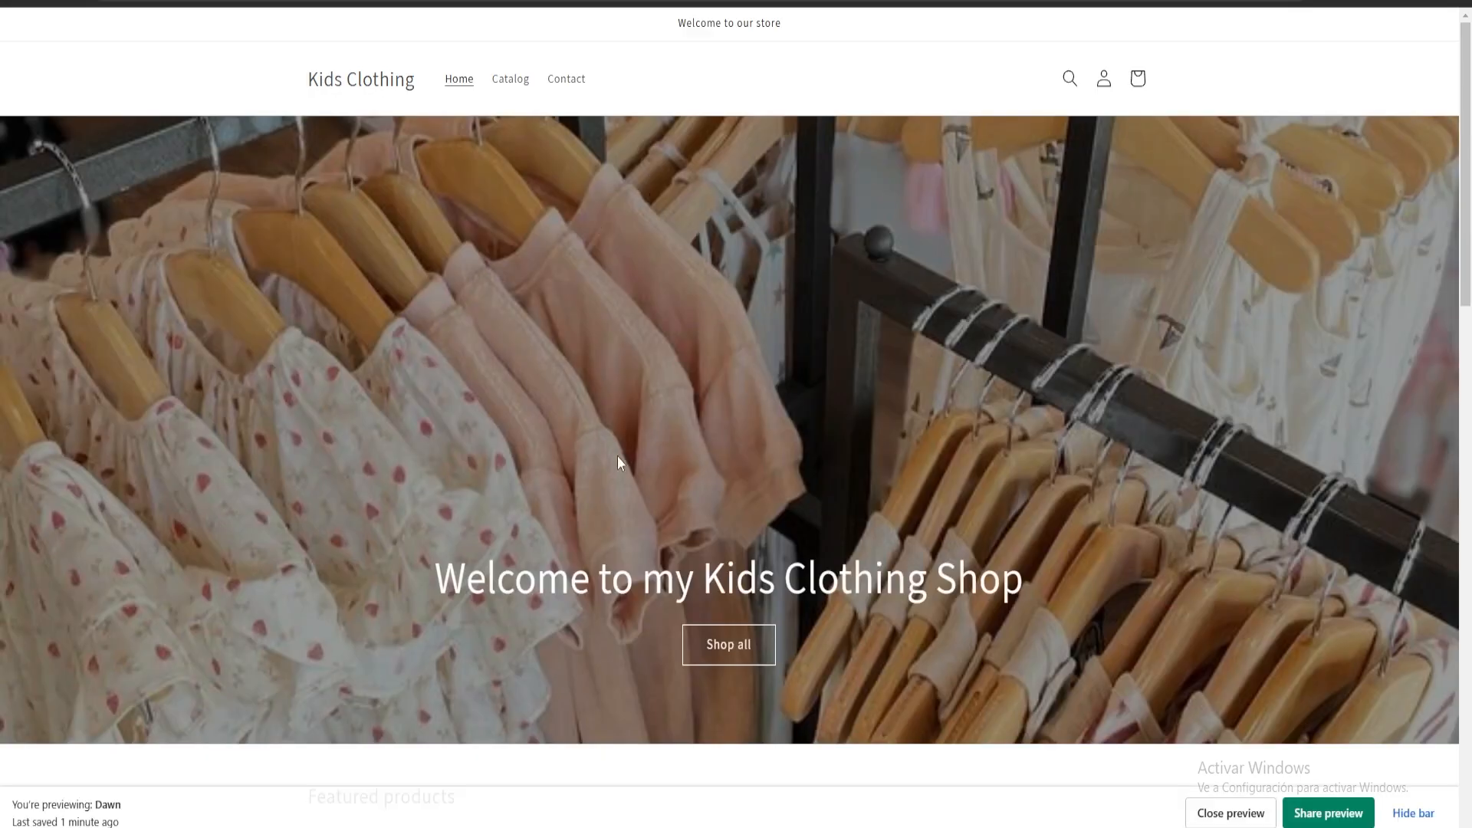
{"action": "scroll", "coordinate": [617, 455], "scroll_direction": "down", "scroll_amount": 15}
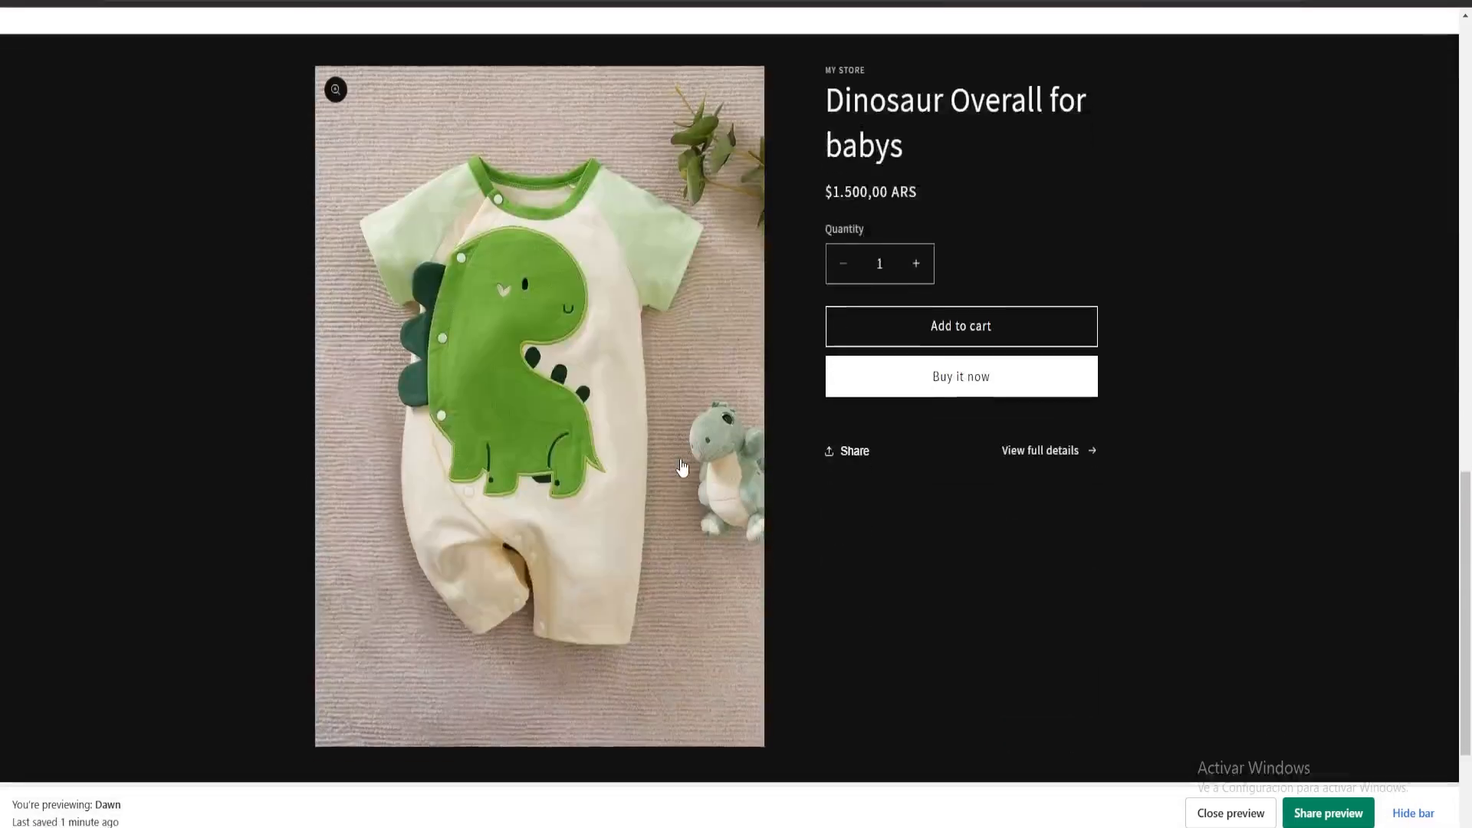
{"action": "scroll", "coordinate": [689, 475], "scroll_direction": "down", "scroll_amount": 2}
{"action": "scroll", "coordinate": [697, 487], "scroll_direction": "up", "scroll_amount": 3}
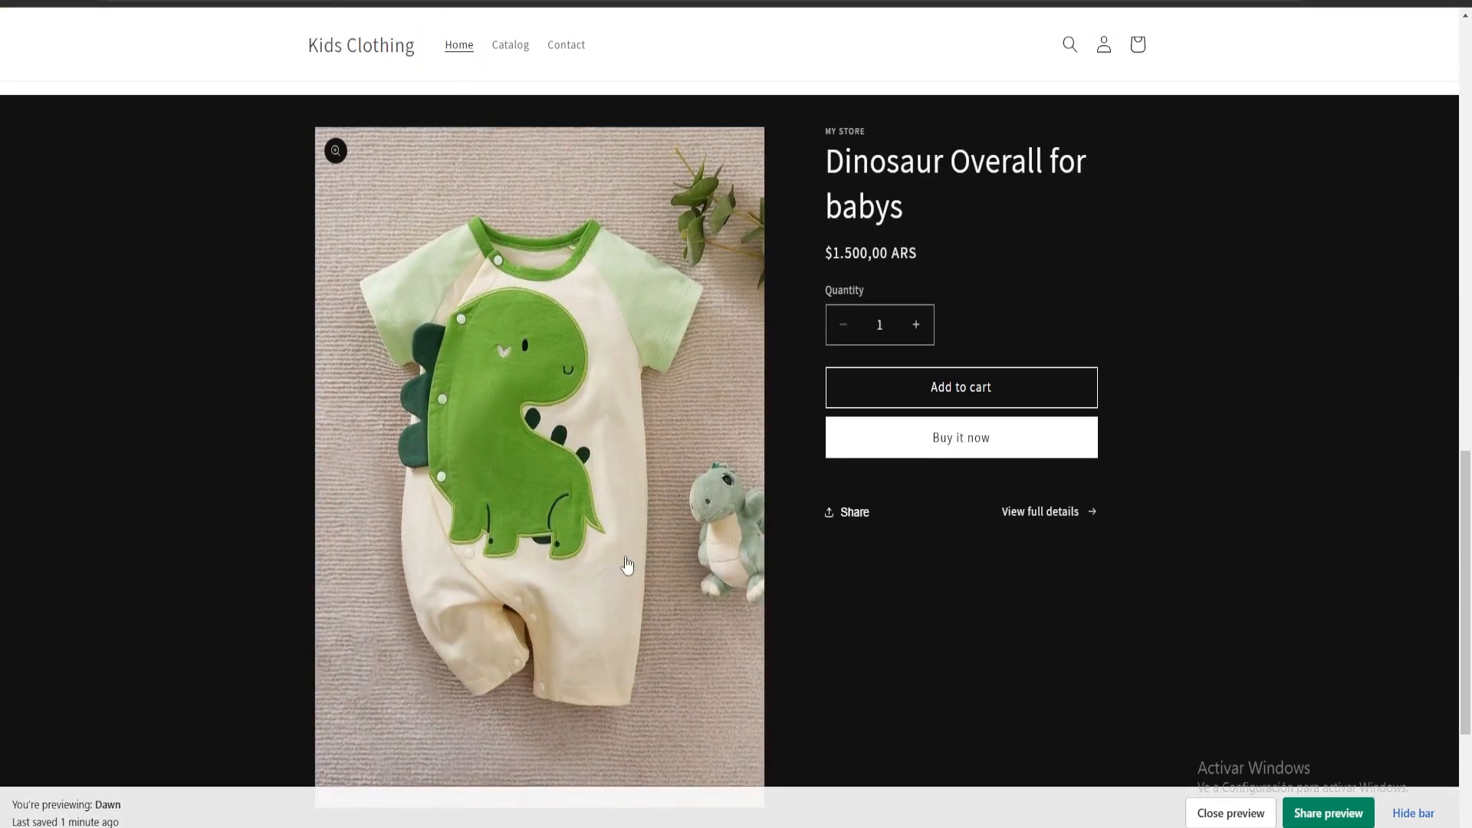
{"action": "key", "text": "ctrl+w"}
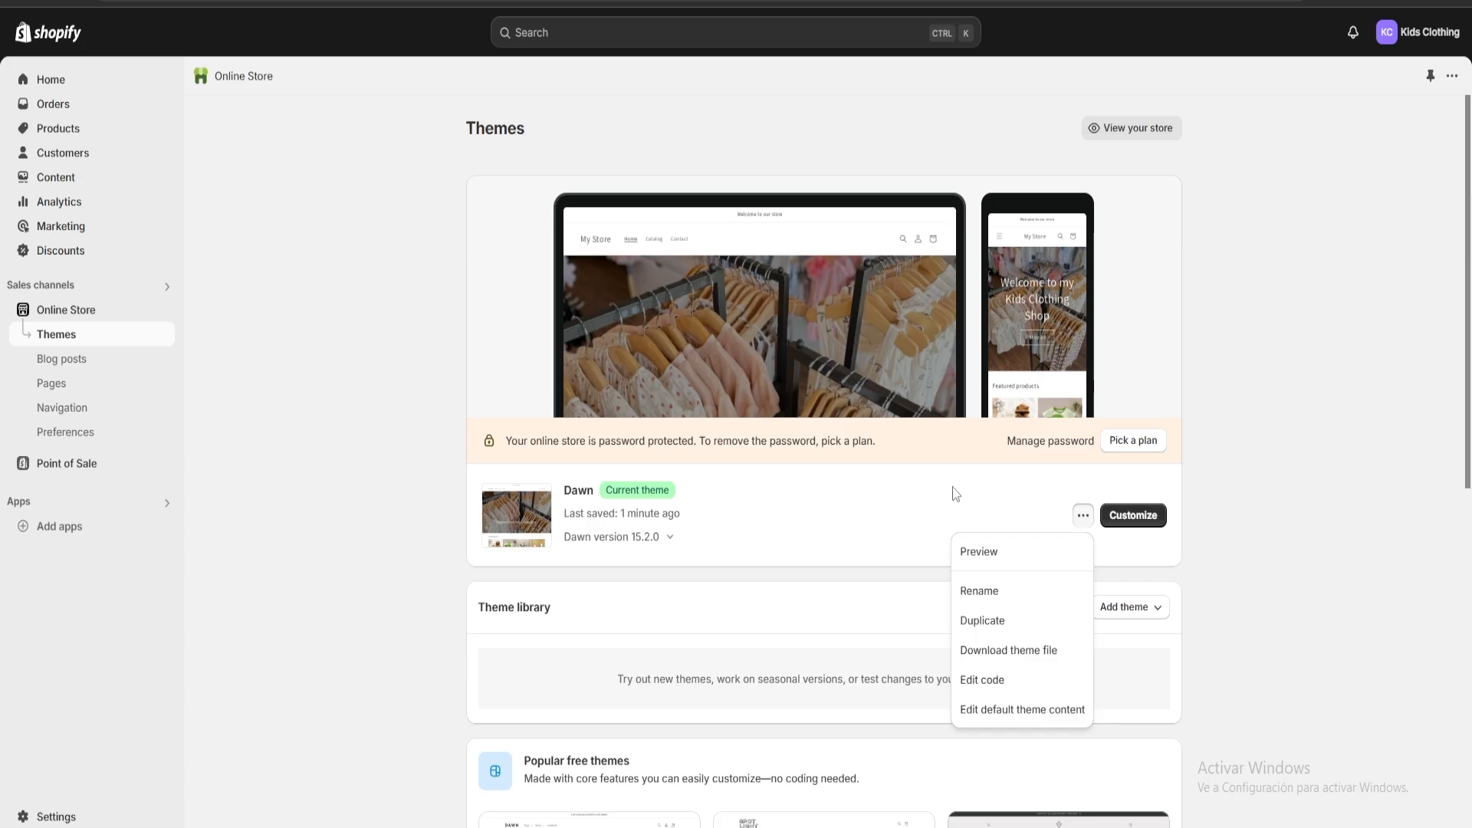
{"action": "left_click", "coordinate": [1313, 478]}
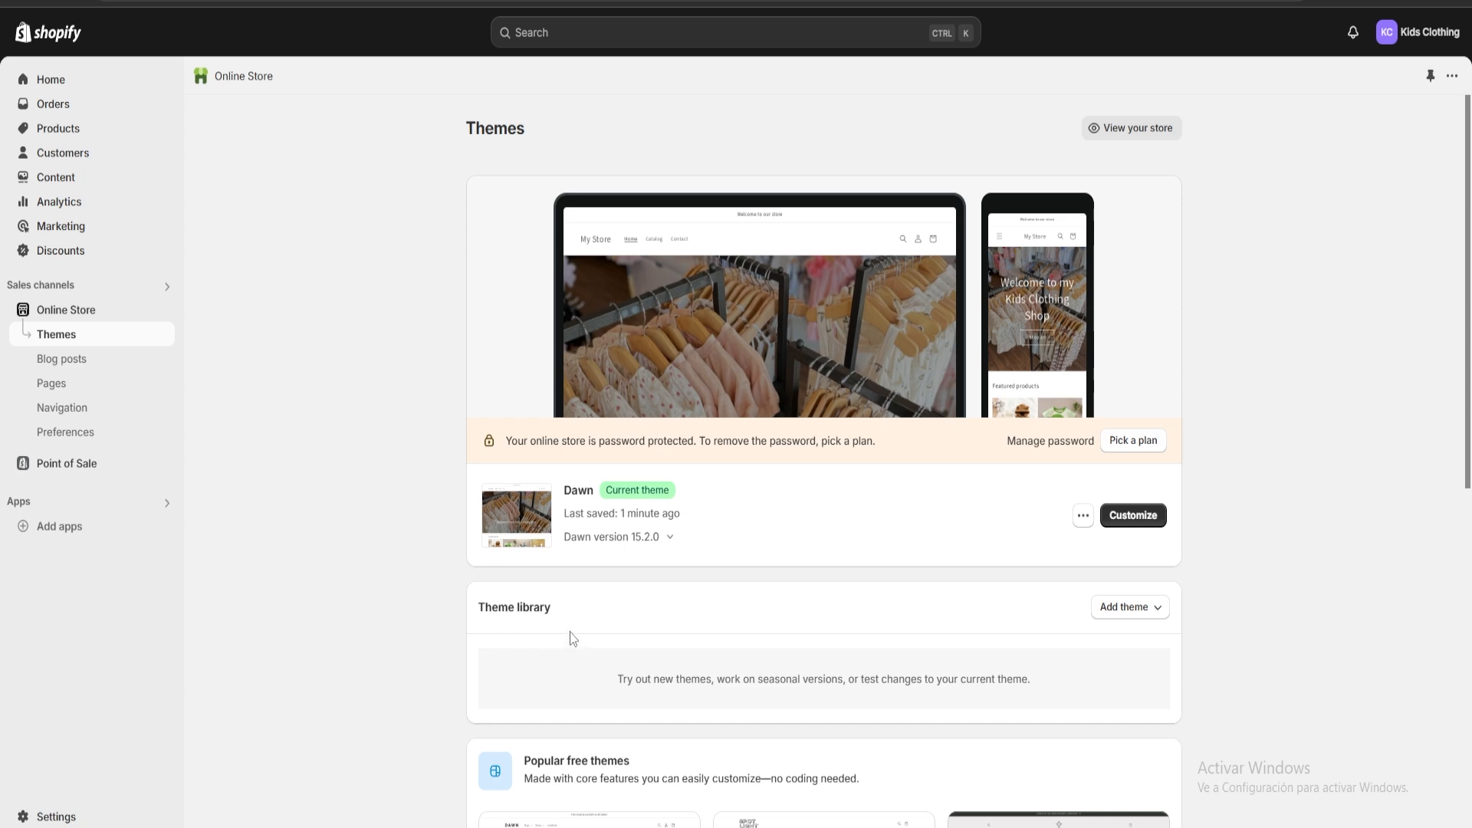
Examine the store's analytics reports on sales, sessions, conversion rate, orders and returning customers.
{"action": "left_click", "coordinate": [72, 205]}
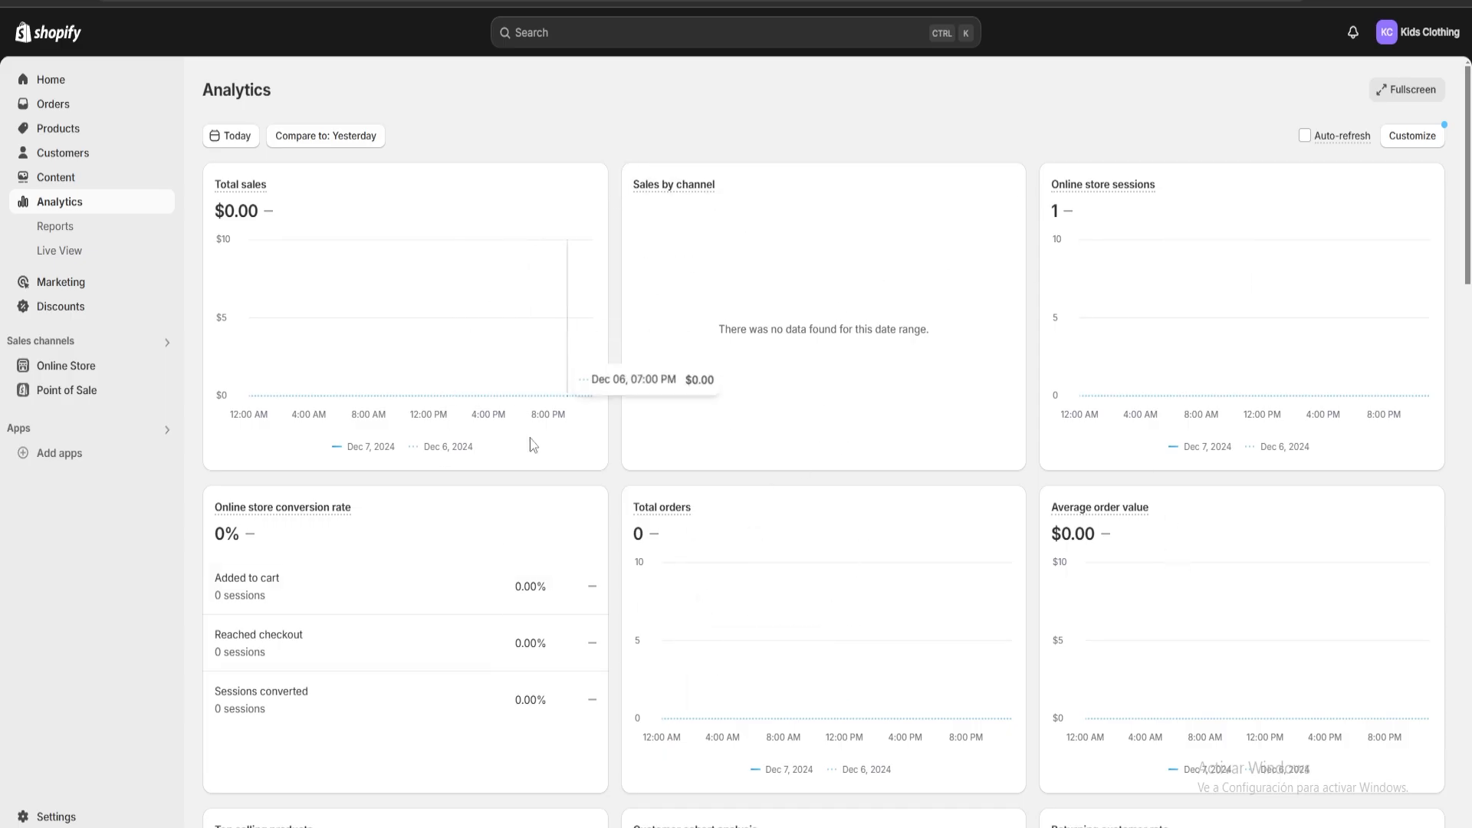
{"action": "scroll", "coordinate": [733, 430], "scroll_direction": "down", "scroll_amount": 3}
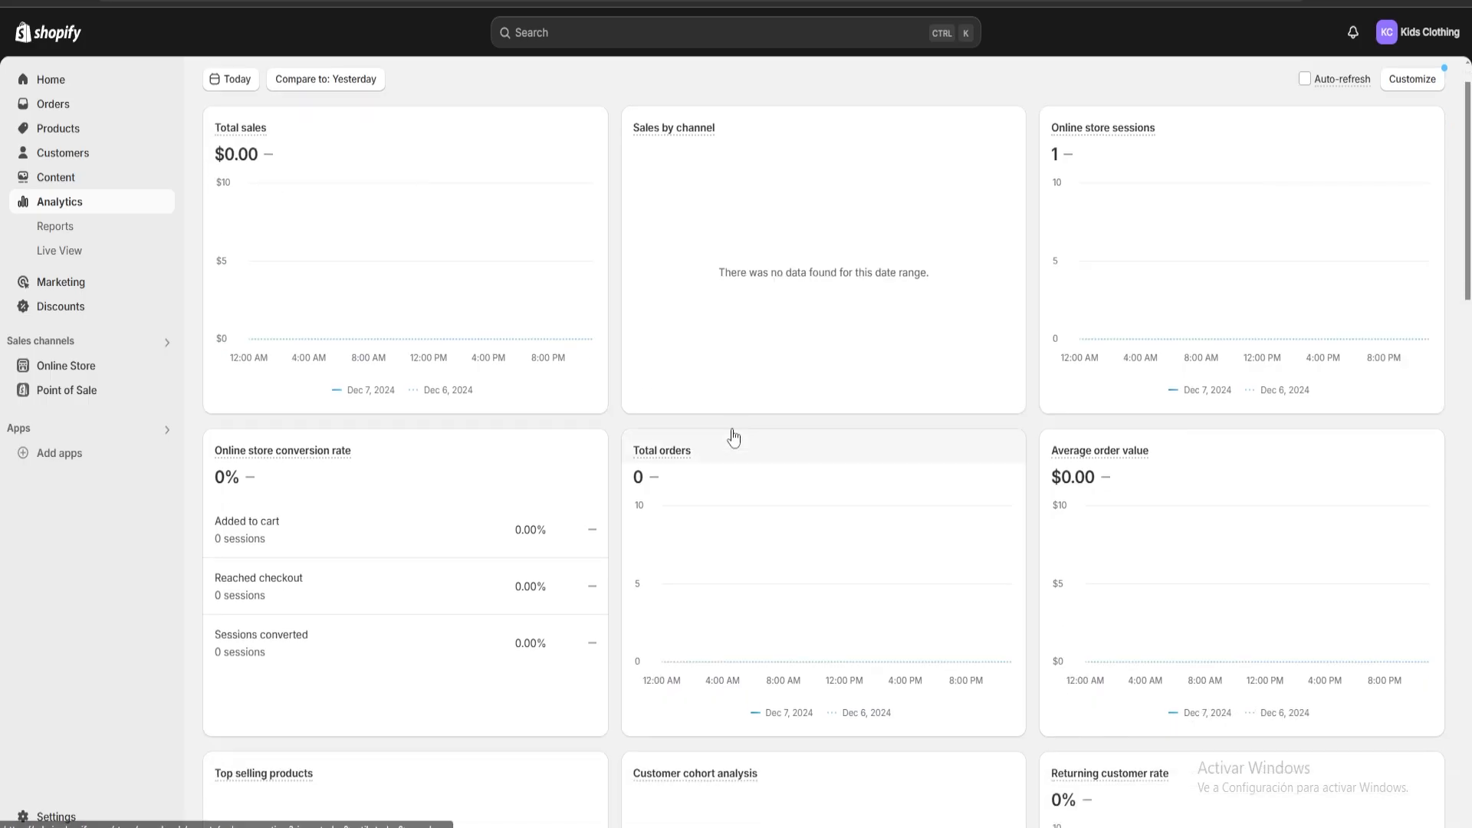
{"action": "scroll", "coordinate": [697, 246], "scroll_direction": "down", "scroll_amount": 2}
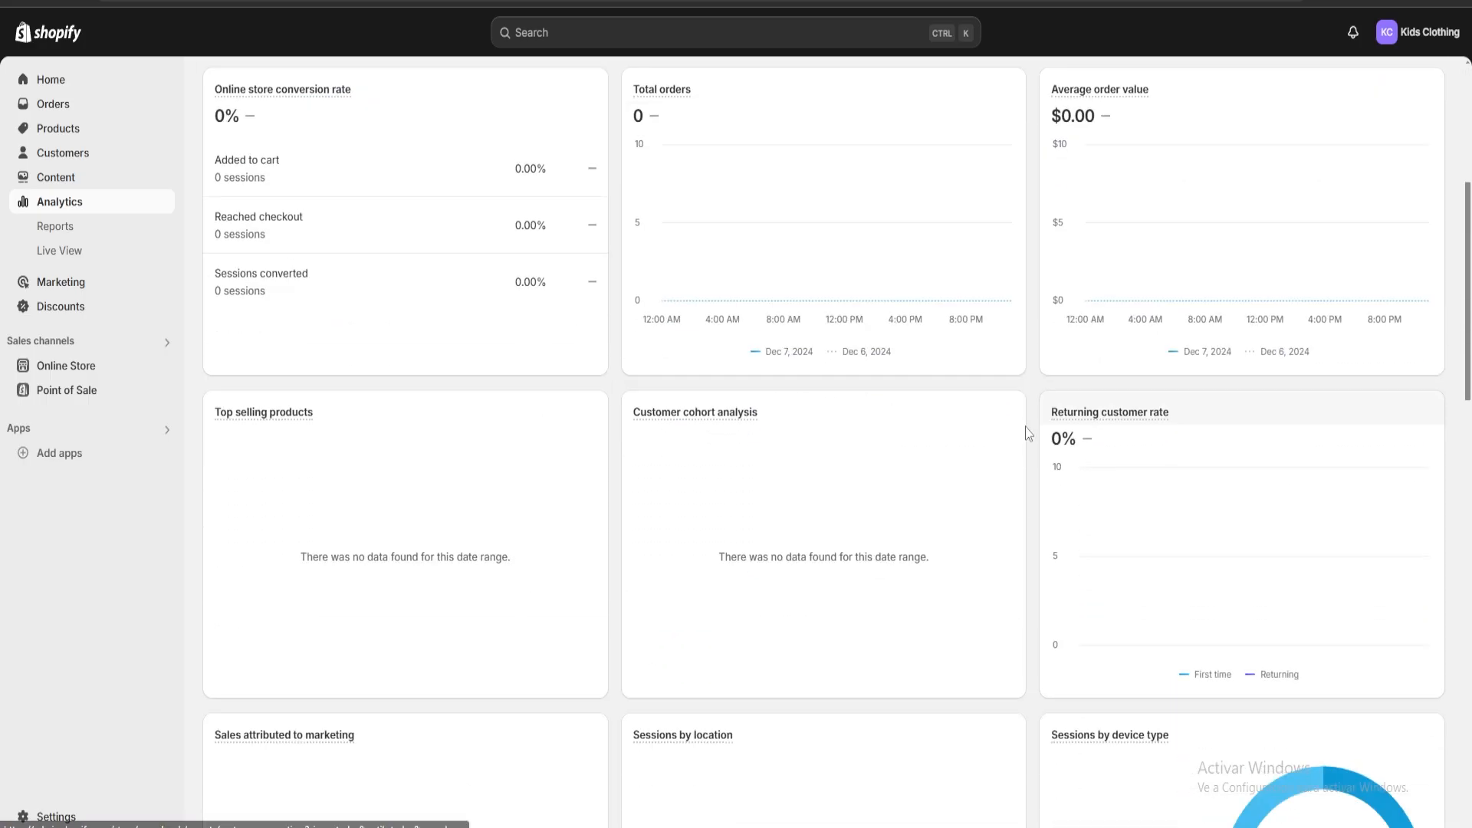
Start a new amount off products discount from the store's discounts page.
{"action": "scroll", "coordinate": [894, 423], "scroll_direction": "up", "scroll_amount": 5}
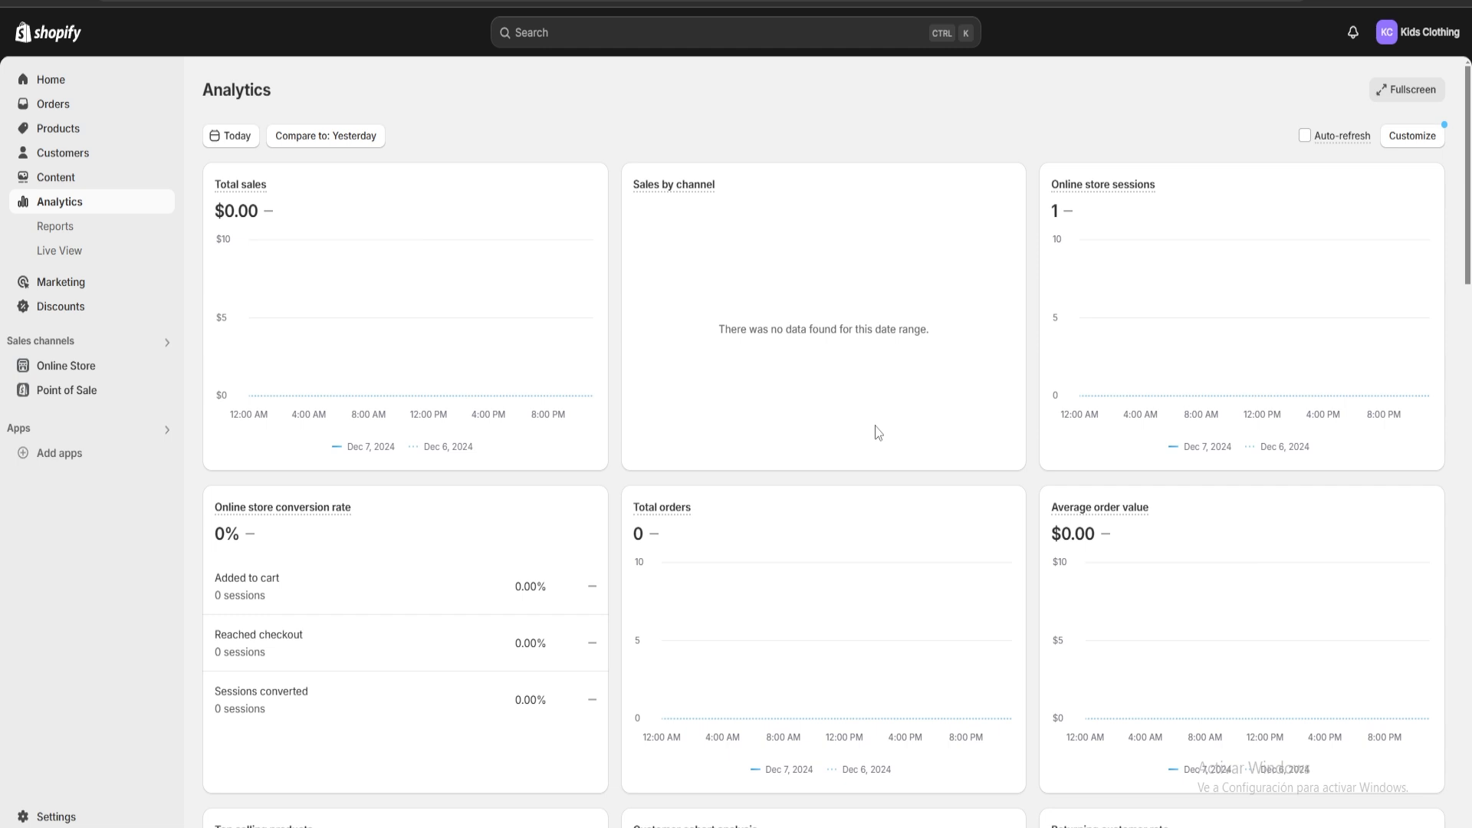
{"action": "left_click", "coordinate": [54, 314]}
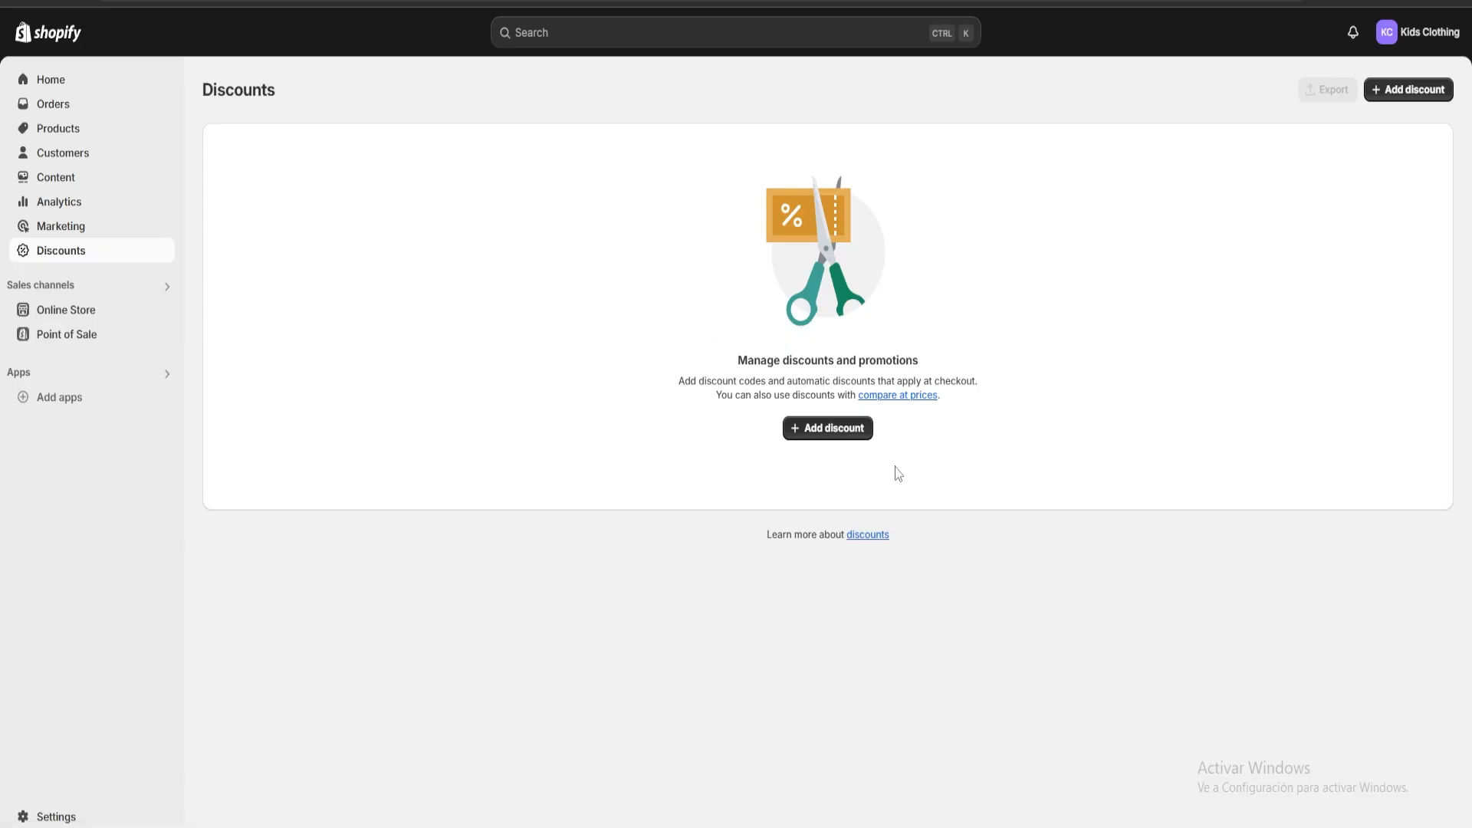
{"action": "left_click", "coordinate": [842, 434]}
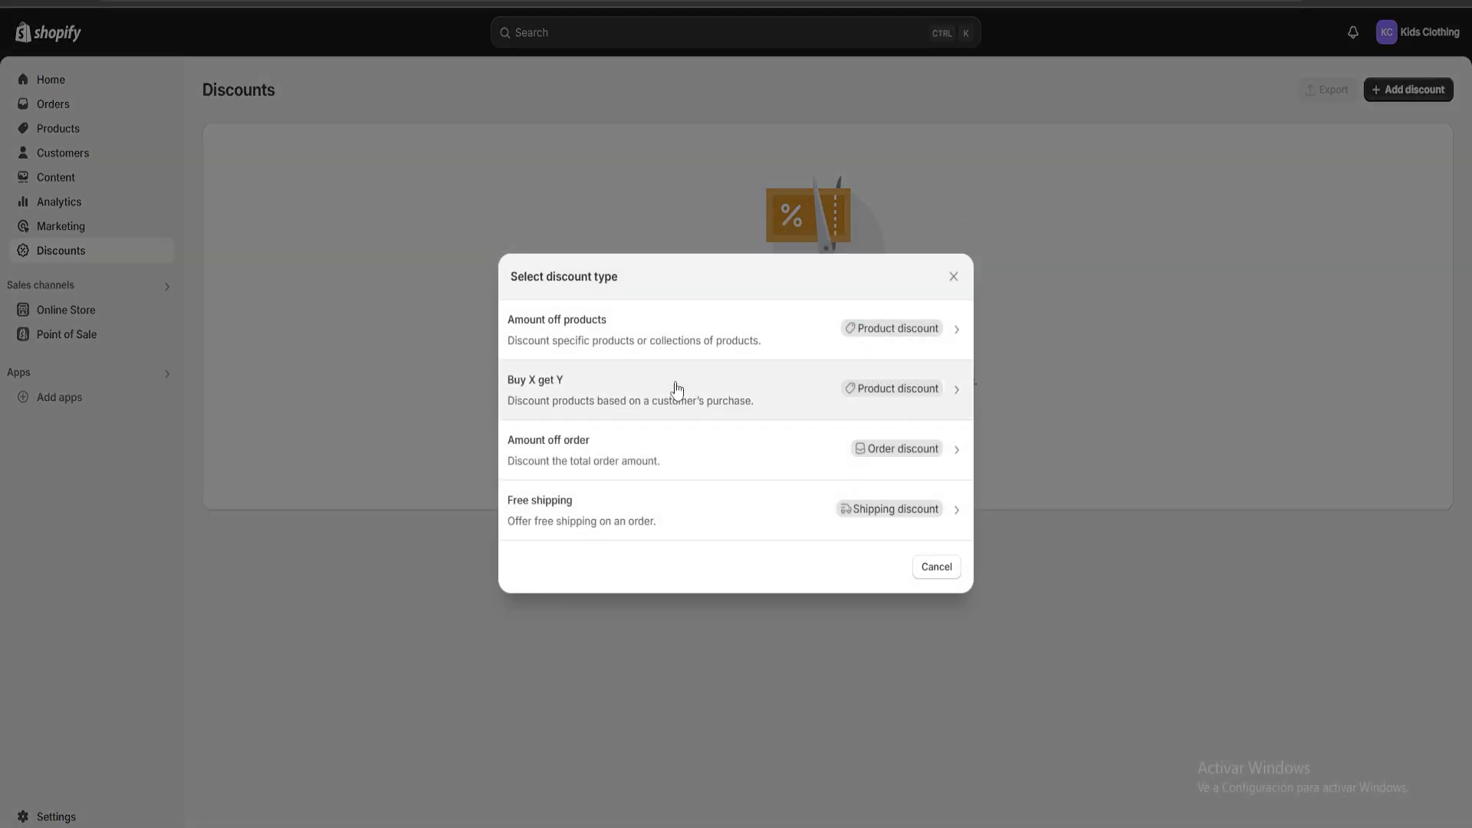
{"action": "left_click", "coordinate": [596, 337]}
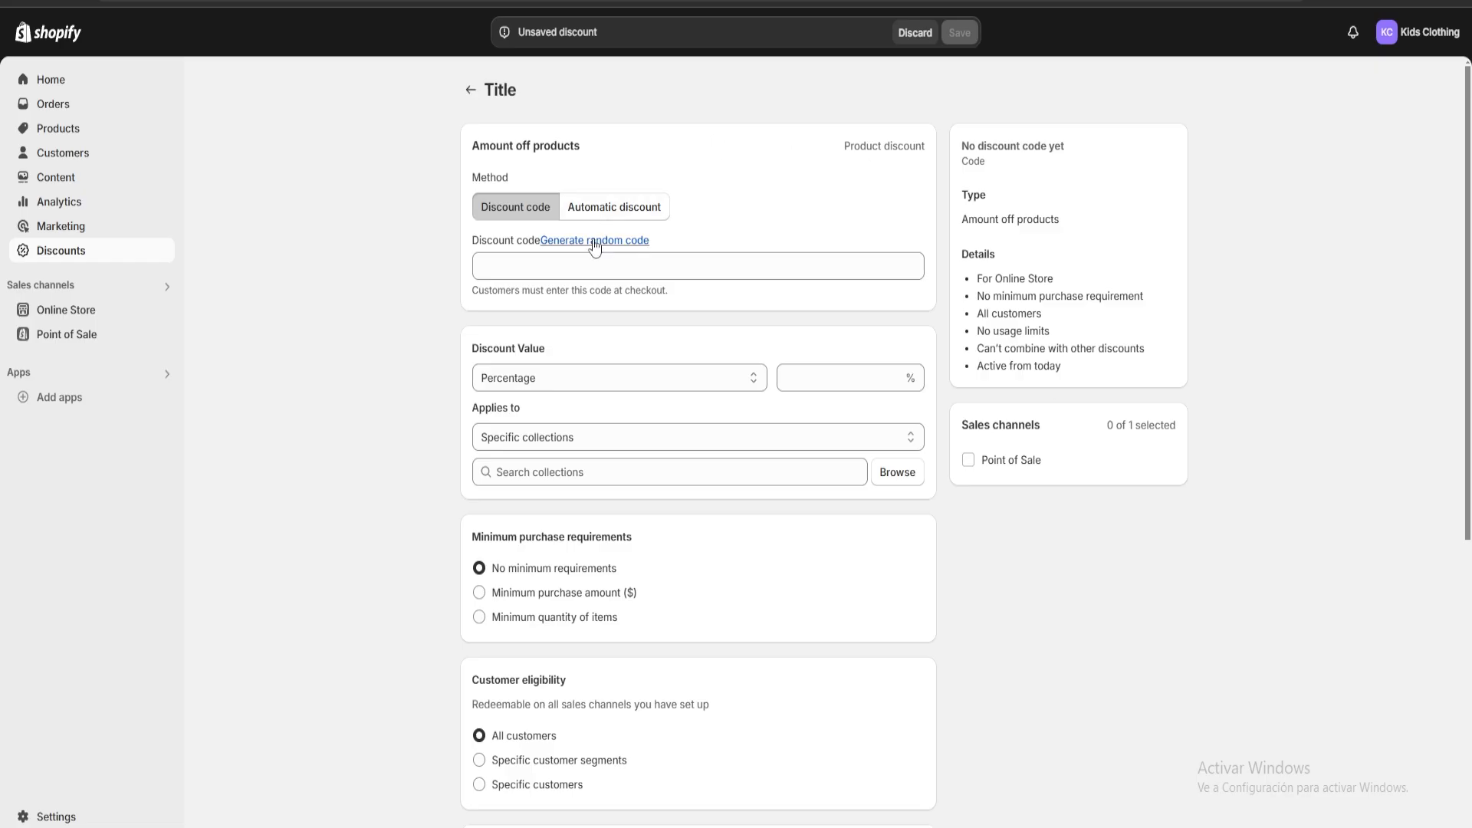
Generate a random discount code, then replace it with the custom code Kids Clothing101.
{"action": "left_click", "coordinate": [505, 260]}
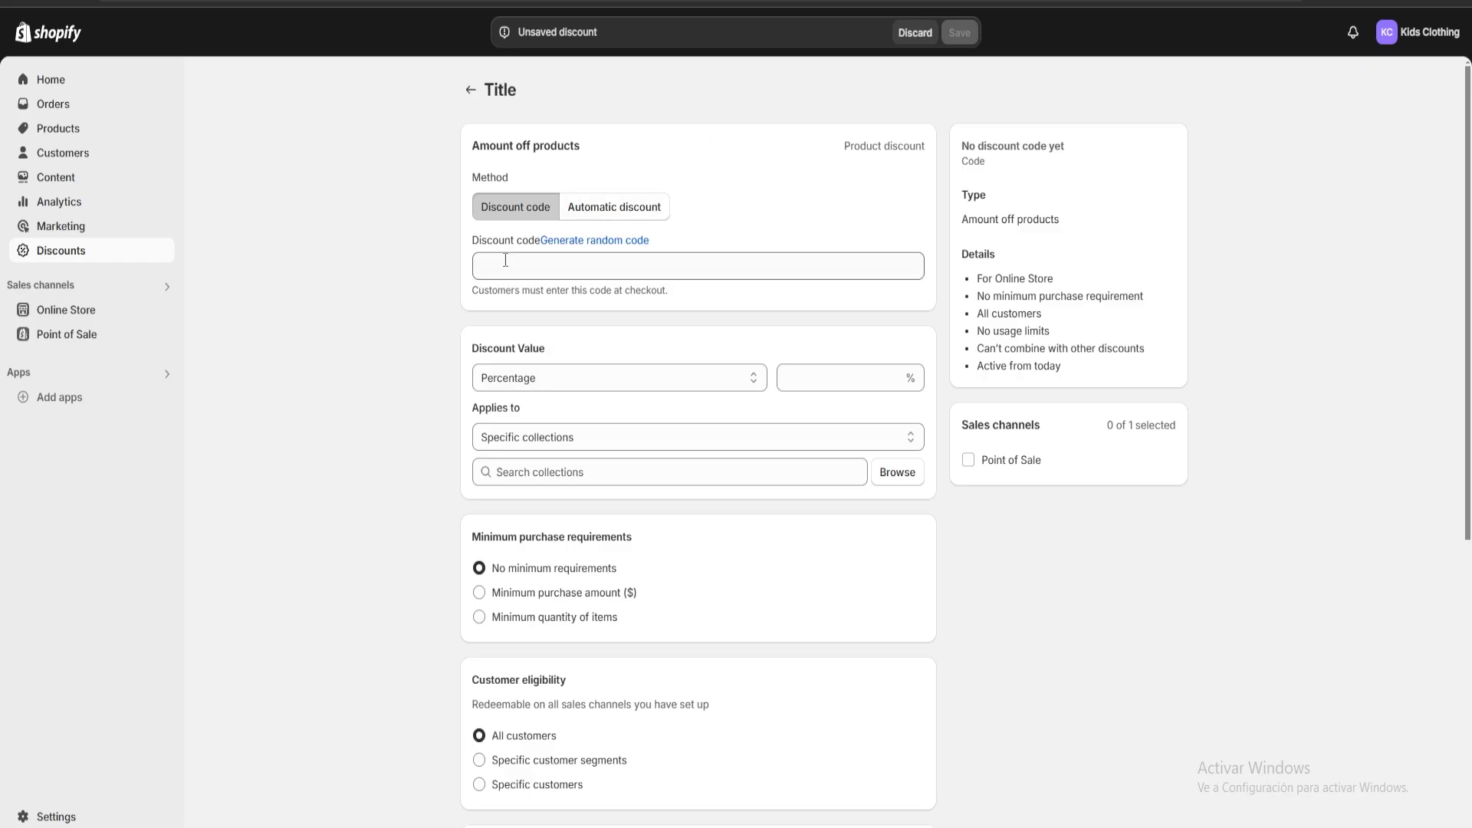
{"action": "left_click", "coordinate": [570, 242]}
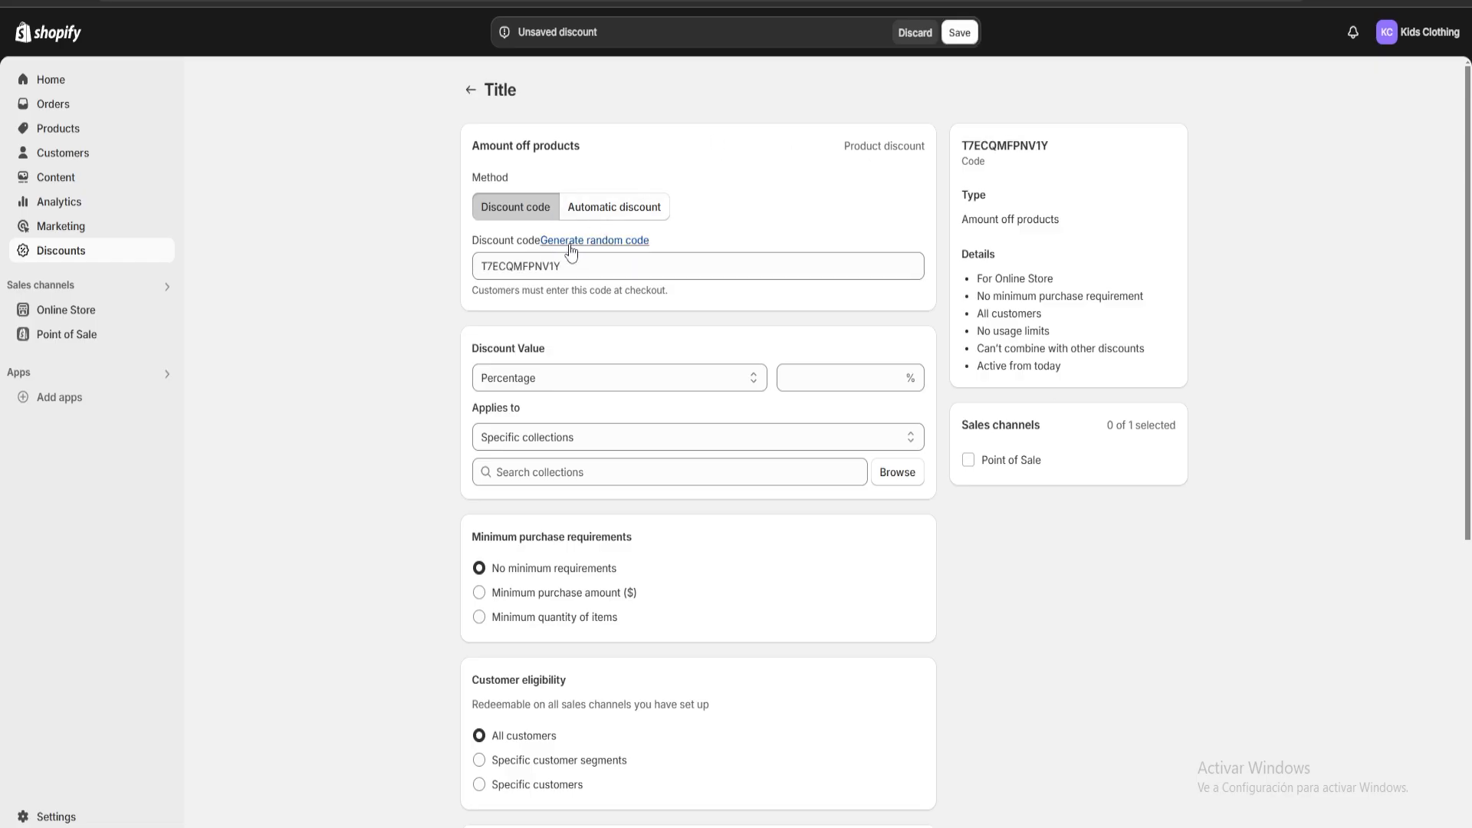
{"action": "double_click", "coordinate": [611, 257]}
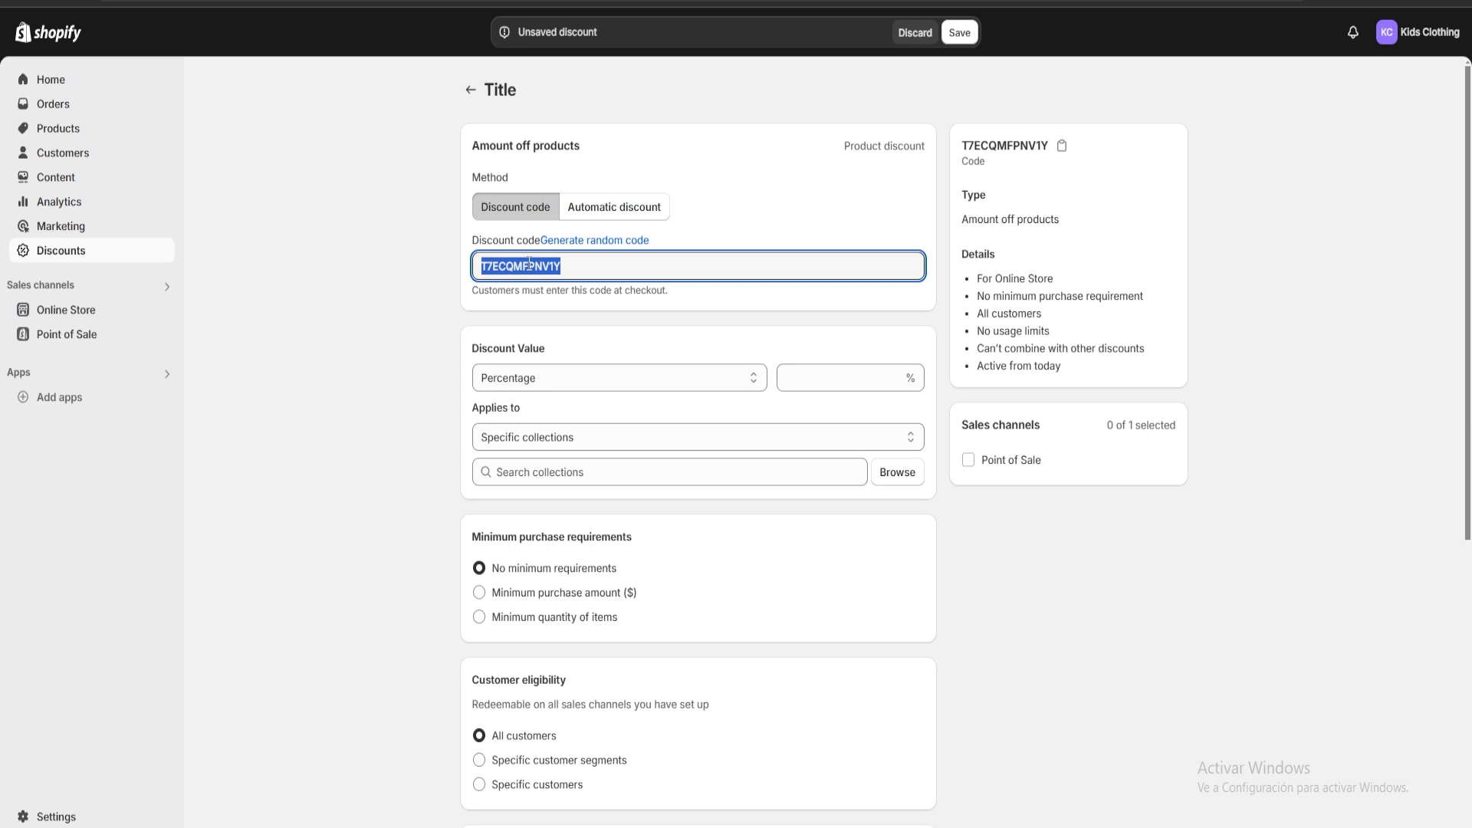
{"action": "type", "text": "Kids "}
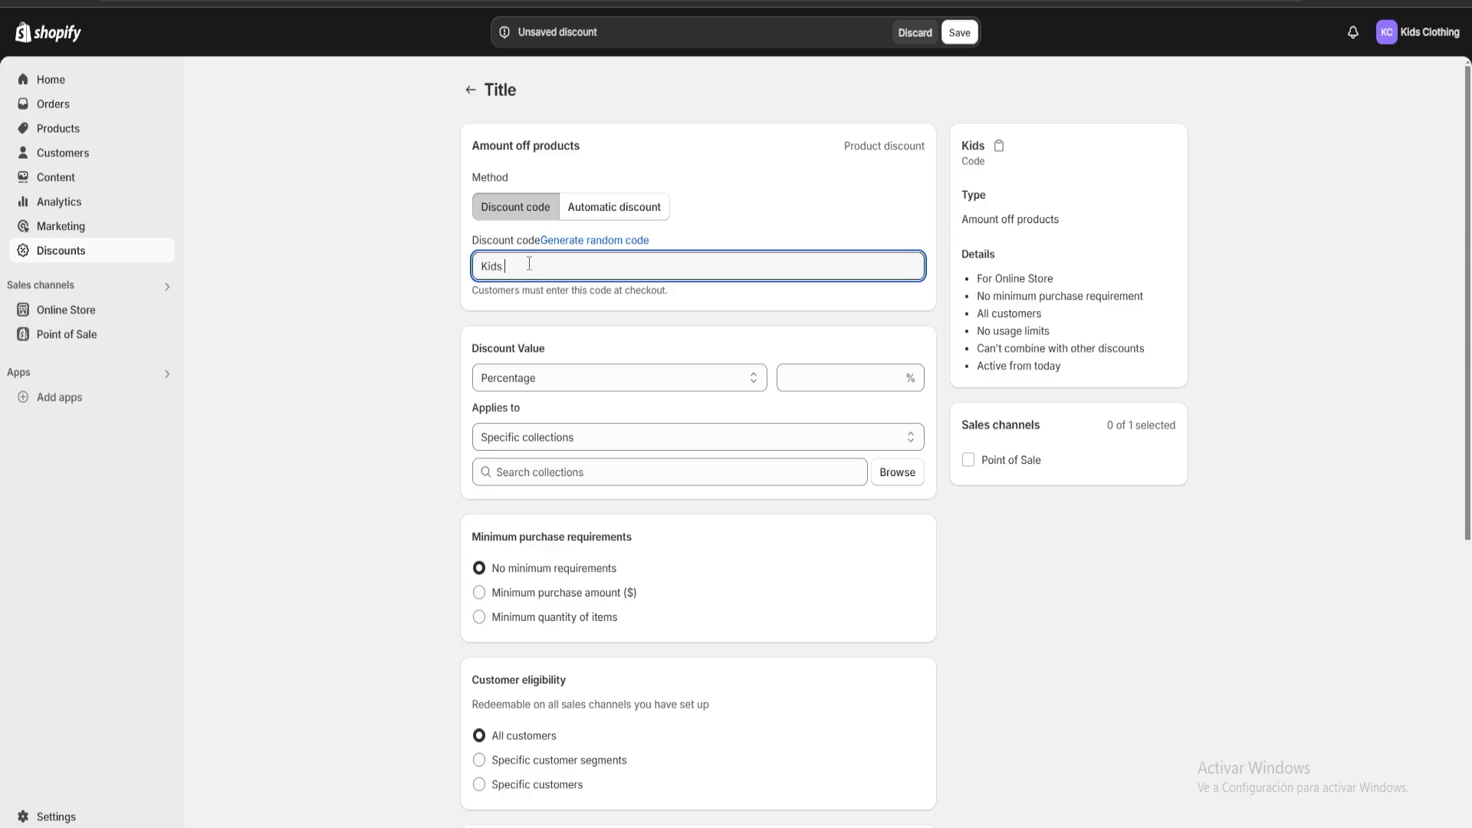
{"action": "type", "text": "Clothing101"}
{"action": "left_click", "coordinate": [729, 197]}
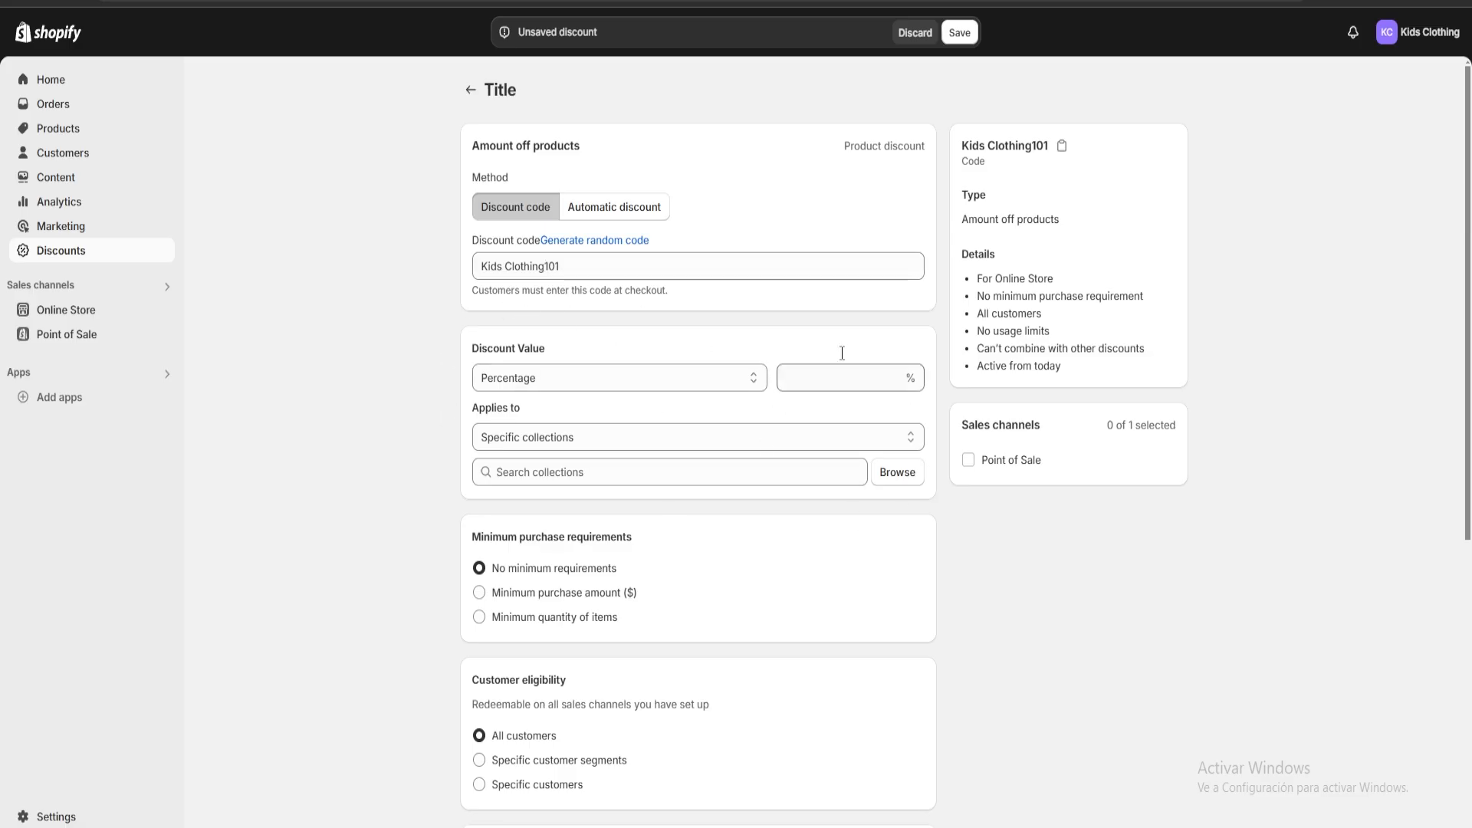
Set the discount value to a percentage of 10%.
{"action": "left_click", "coordinate": [575, 379]}
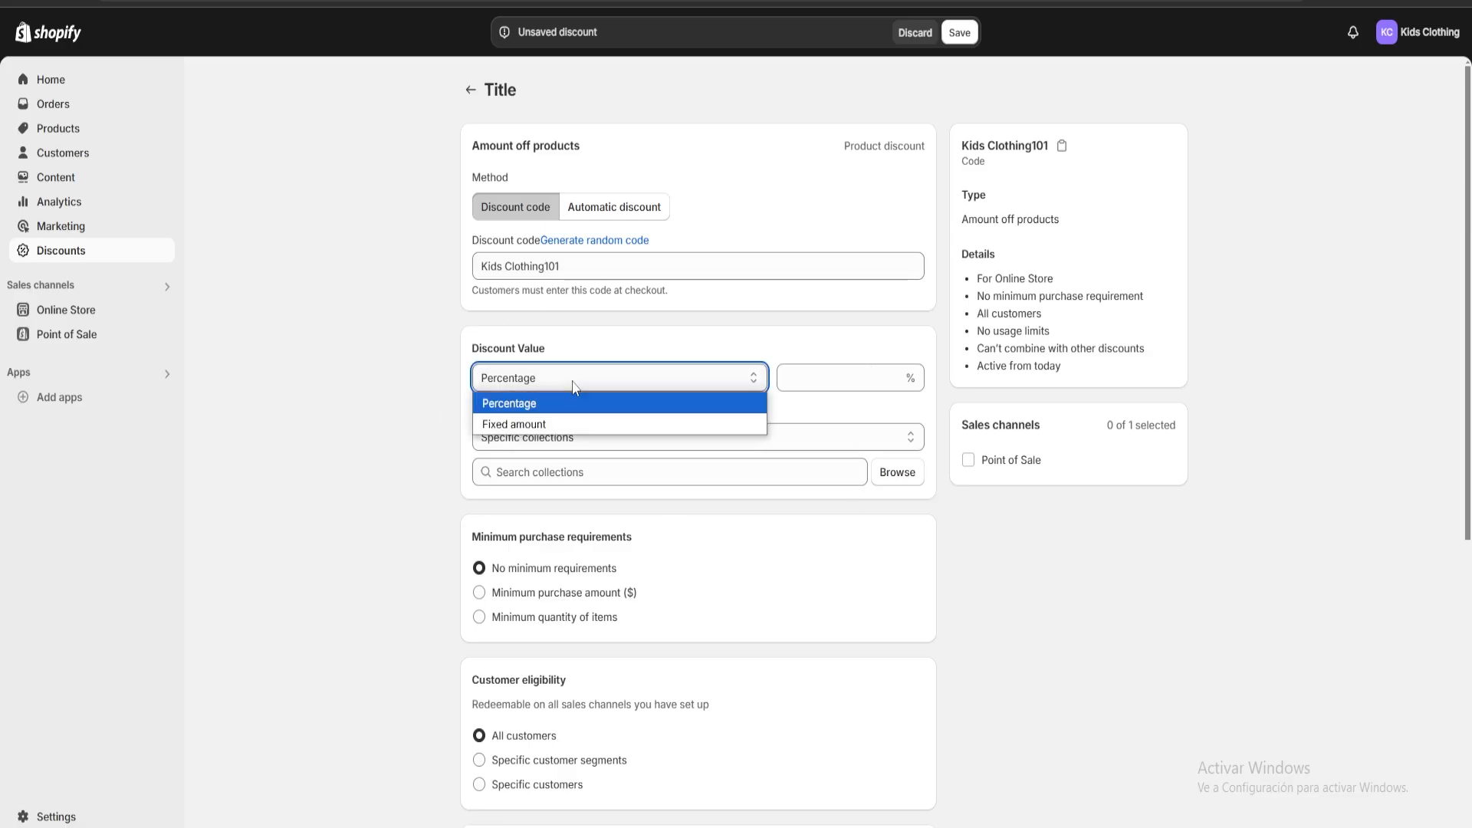
{"action": "left_click", "coordinate": [536, 400]}
{"action": "left_click", "coordinate": [822, 387]}
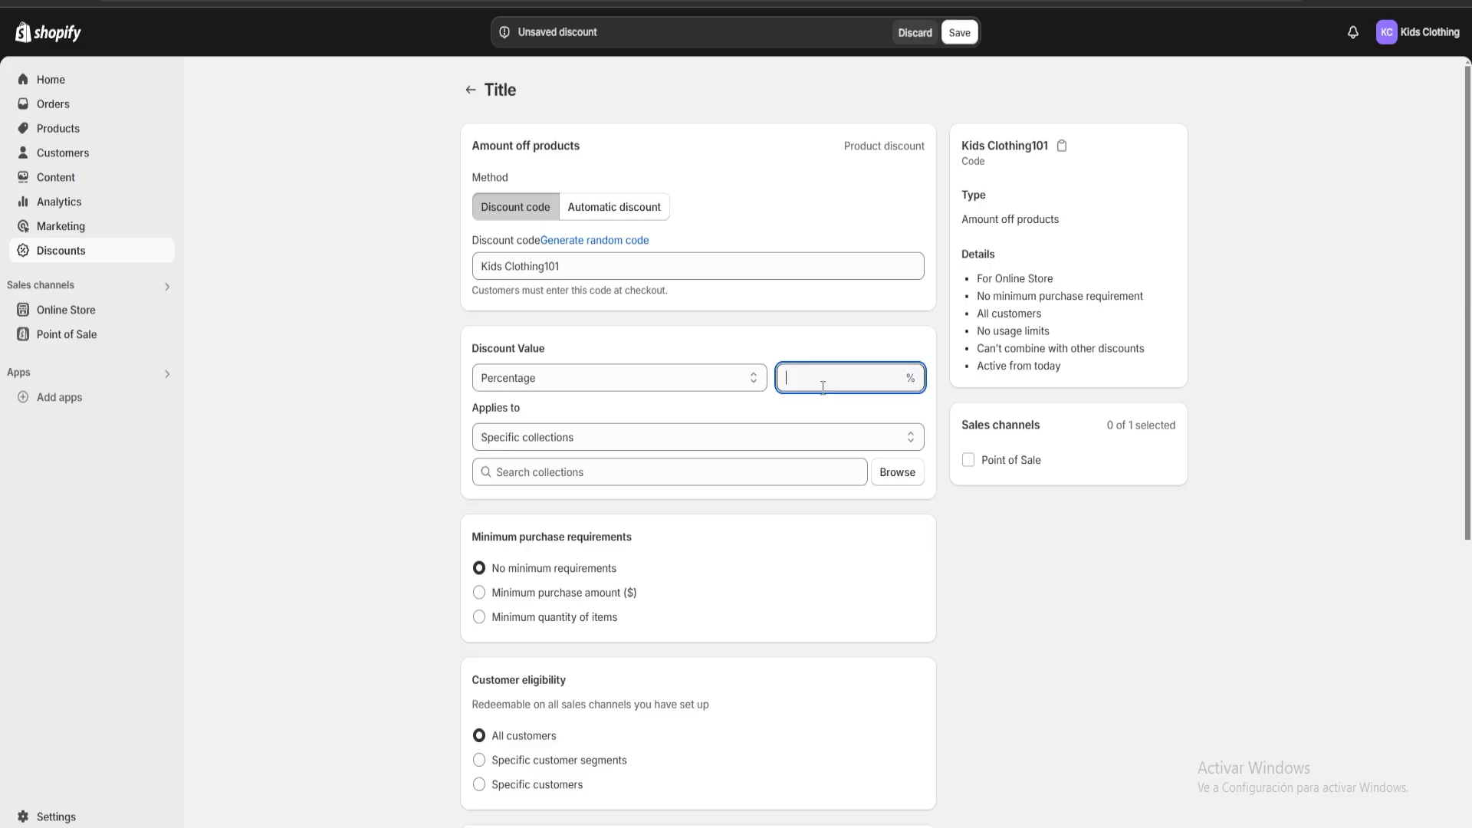
{"action": "type", "text": "10"}
{"action": "left_click", "coordinate": [894, 580]}
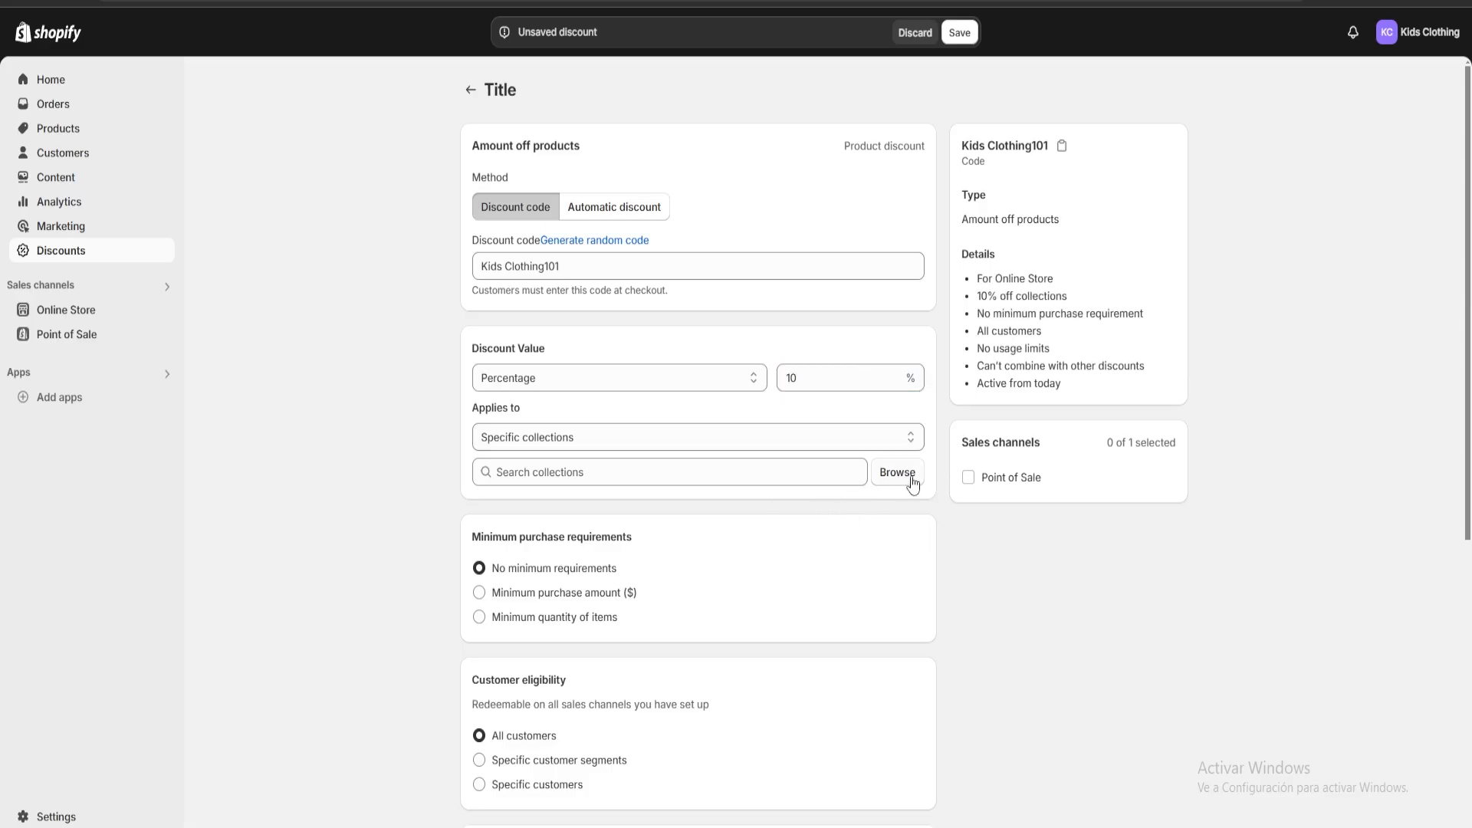
Apply the discount to specific collections by adding the Home page collection.
{"action": "left_click_drag", "start_coordinate": [521, 412], "coordinate": [473, 409]}
{"action": "left_click", "coordinate": [549, 405]}
{"action": "left_click", "coordinate": [900, 479]}
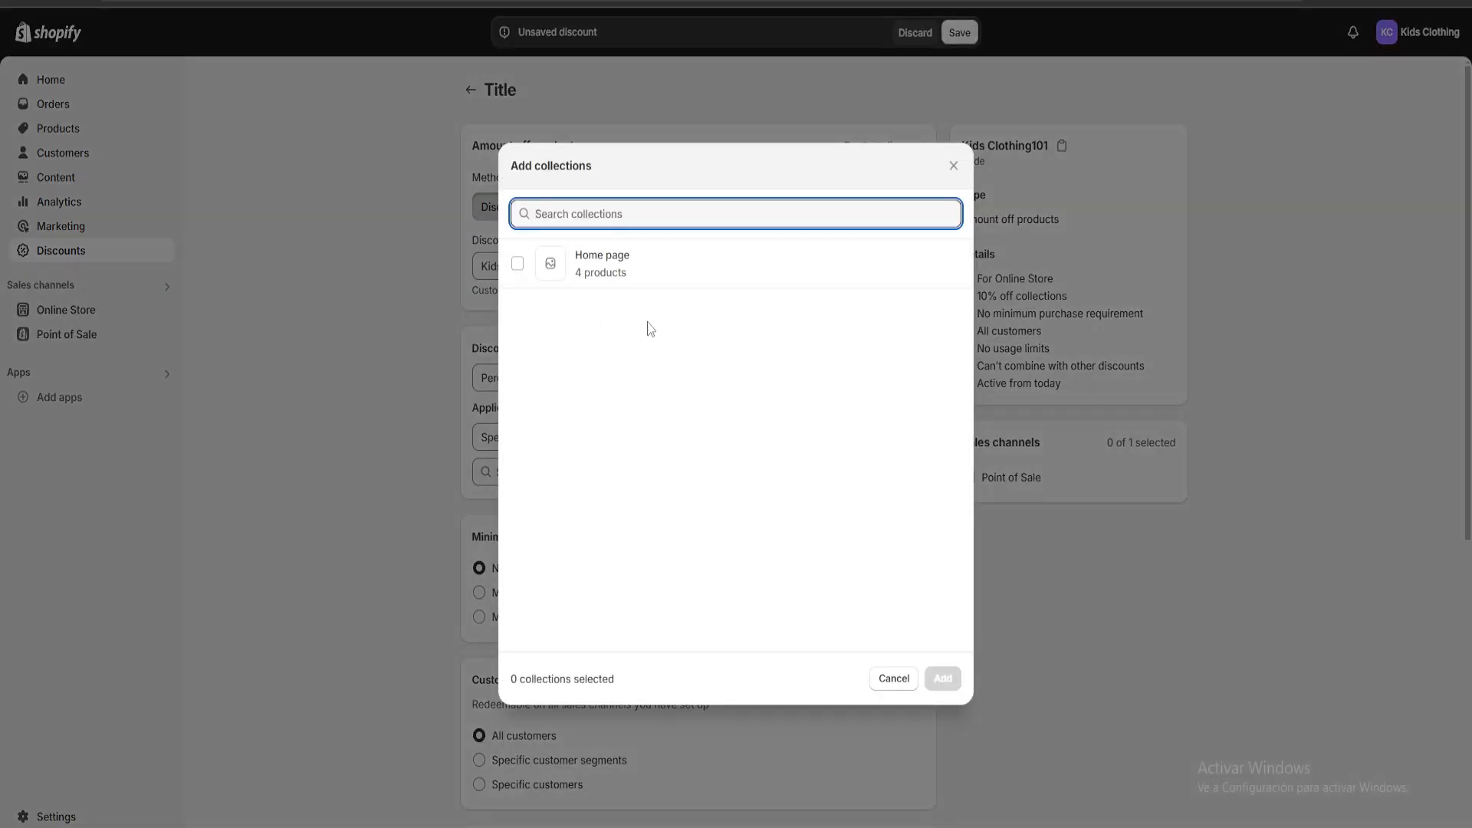
{"action": "left_click", "coordinate": [552, 274]}
{"action": "left_click", "coordinate": [942, 677]}
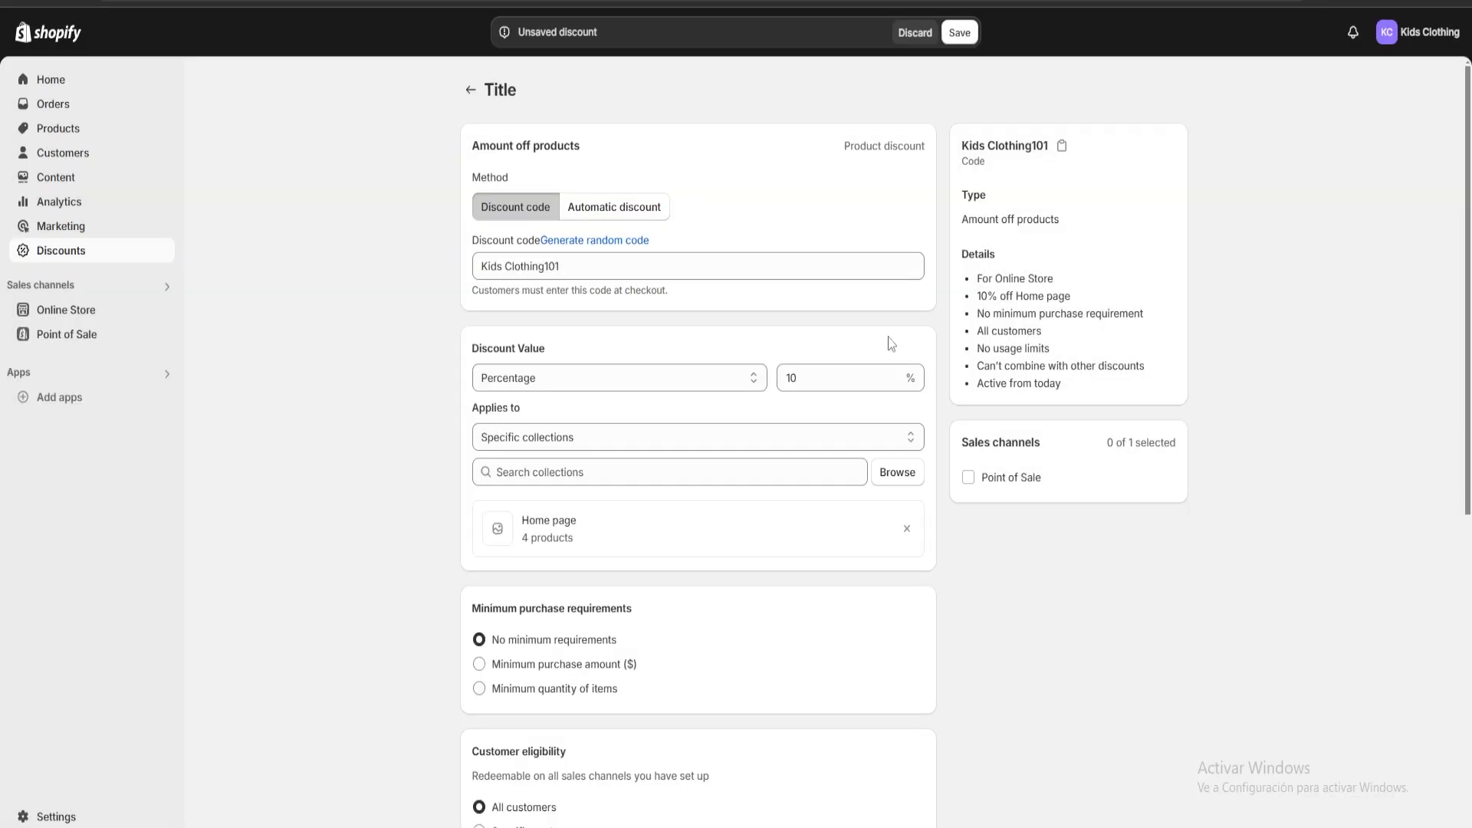
Examine the discount's minimum purchase requirements, customer eligibility, maximum uses and combination options.
{"action": "scroll", "coordinate": [723, 437], "scroll_direction": "down", "scroll_amount": 1}
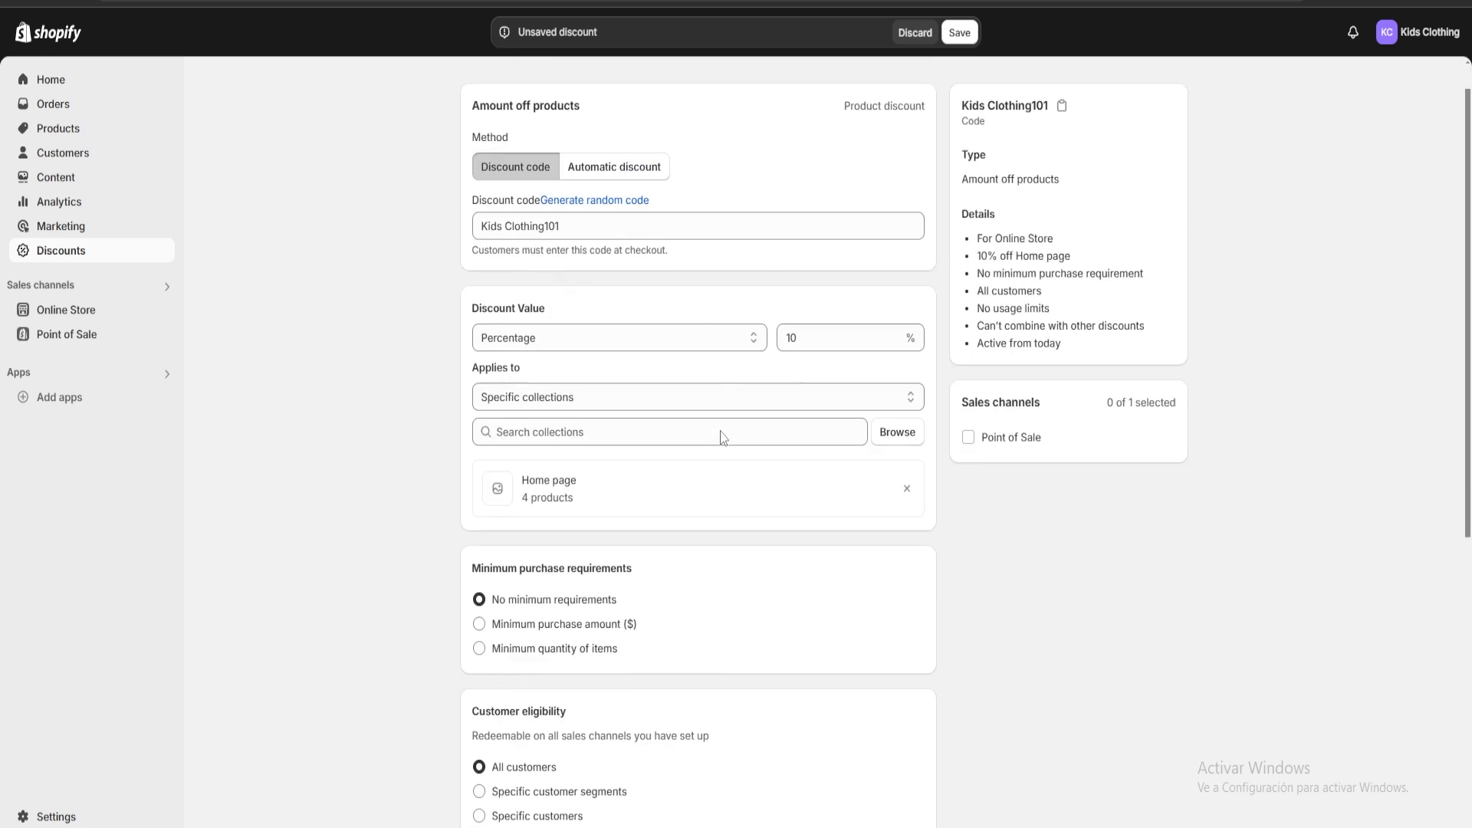
{"action": "scroll", "coordinate": [767, 475], "scroll_direction": "up", "scroll_amount": 1}
{"action": "scroll", "coordinate": [963, 467], "scroll_direction": "down", "scroll_amount": 5}
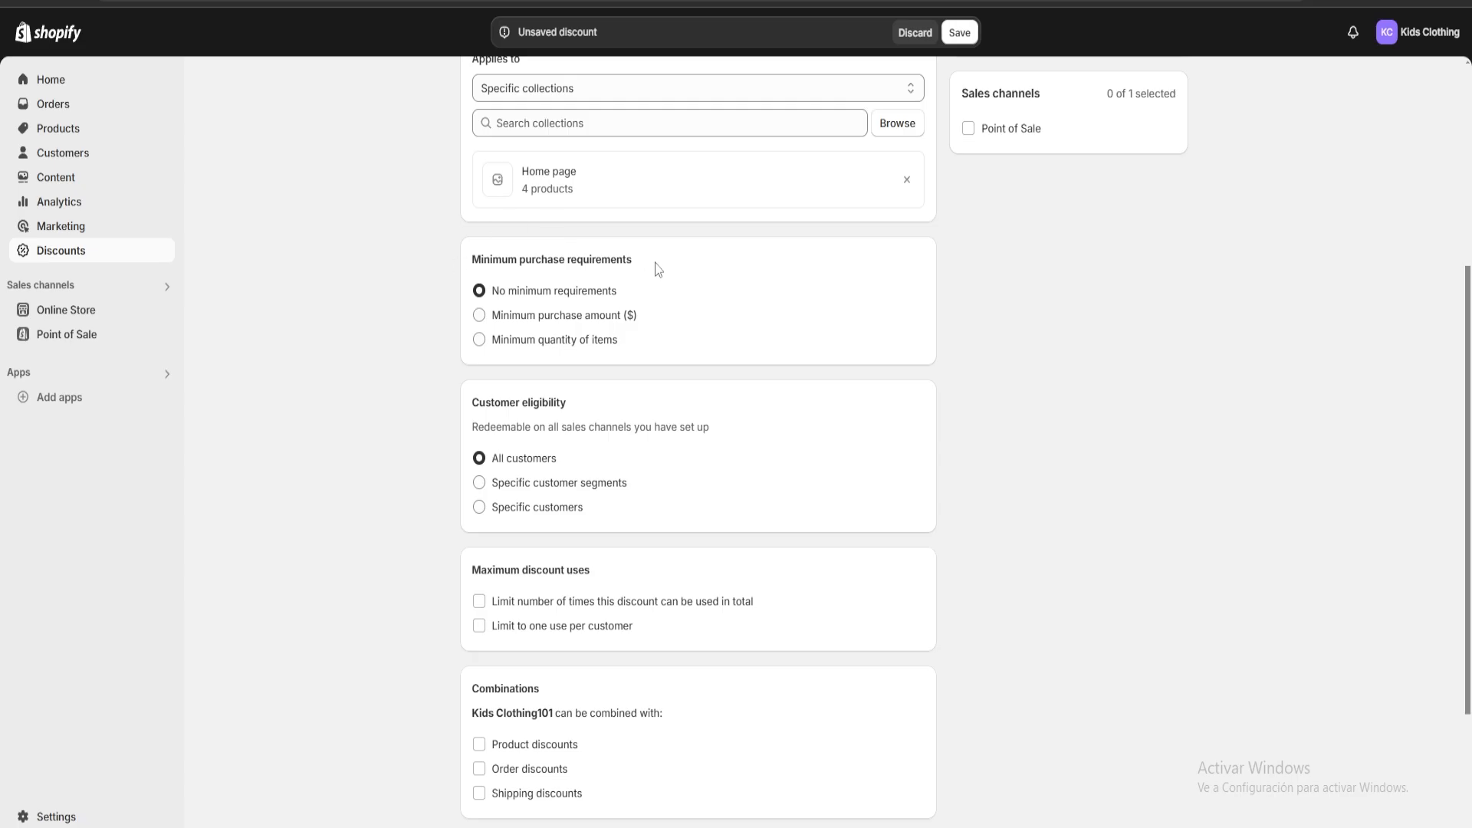
{"action": "mouse_move", "coordinate": [636, 268]}
{"action": "left_mouse_down"}
{"action": "mouse_move", "coordinate": [453, 246]}
{"action": "mouse_move", "coordinate": [670, 269]}
{"action": "mouse_move", "coordinate": [453, 246]}
{"action": "mouse_move", "coordinate": [657, 266]}
{"action": "left_mouse_up"}
{"action": "scroll", "coordinate": [670, 279], "scroll_direction": "down", "scroll_amount": 2}
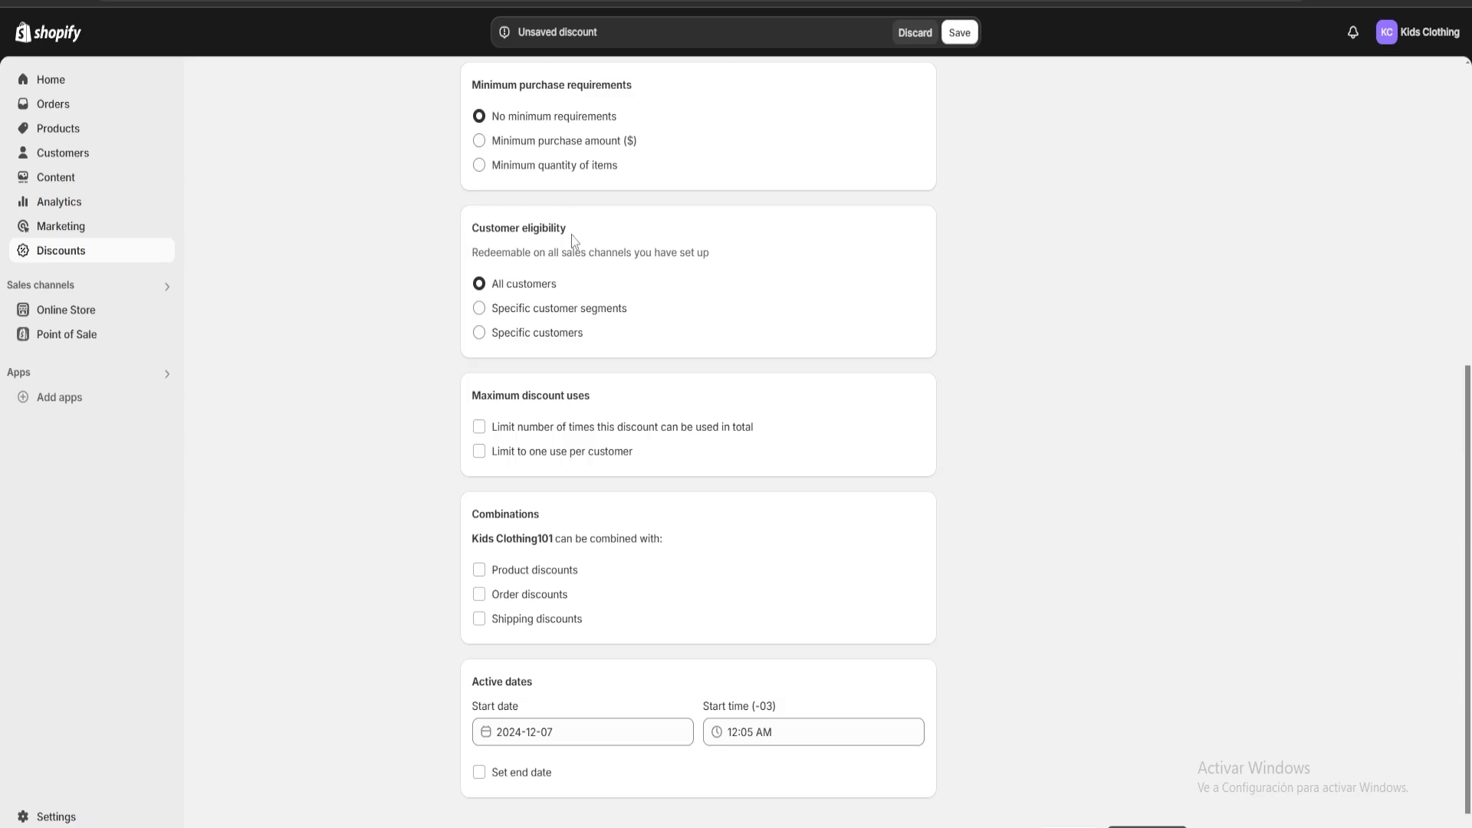
{"action": "left_click_drag", "start_coordinate": [566, 232], "coordinate": [458, 218]}
{"action": "left_click", "coordinate": [722, 339]}
{"action": "scroll", "coordinate": [721, 338], "scroll_direction": "down", "scroll_amount": 1}
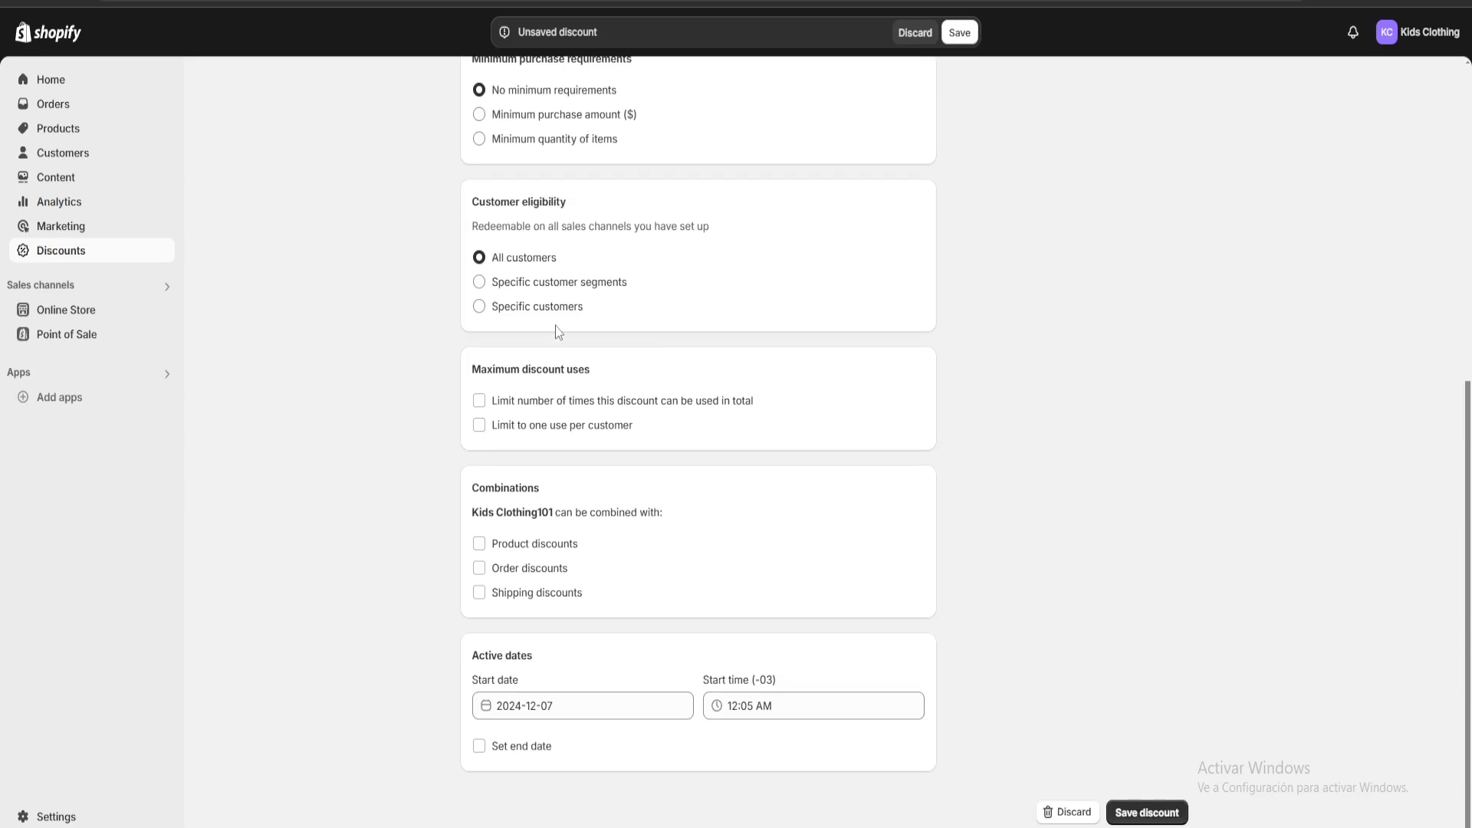
{"action": "left_click_drag", "start_coordinate": [473, 373], "coordinate": [595, 381]}
{"action": "left_click", "coordinate": [622, 377]}
{"action": "left_click_drag", "start_coordinate": [551, 491], "coordinate": [460, 487]}
{"action": "left_click", "coordinate": [576, 492]}
{"action": "left_click_drag", "start_coordinate": [577, 492], "coordinate": [460, 487]}
{"action": "left_click", "coordinate": [534, 483]}
Enable an end date for the discount and set it to 2024-12-14.
{"action": "left_click", "coordinate": [480, 748]}
{"action": "scroll", "coordinate": [415, 686], "scroll_direction": "down", "scroll_amount": 2}
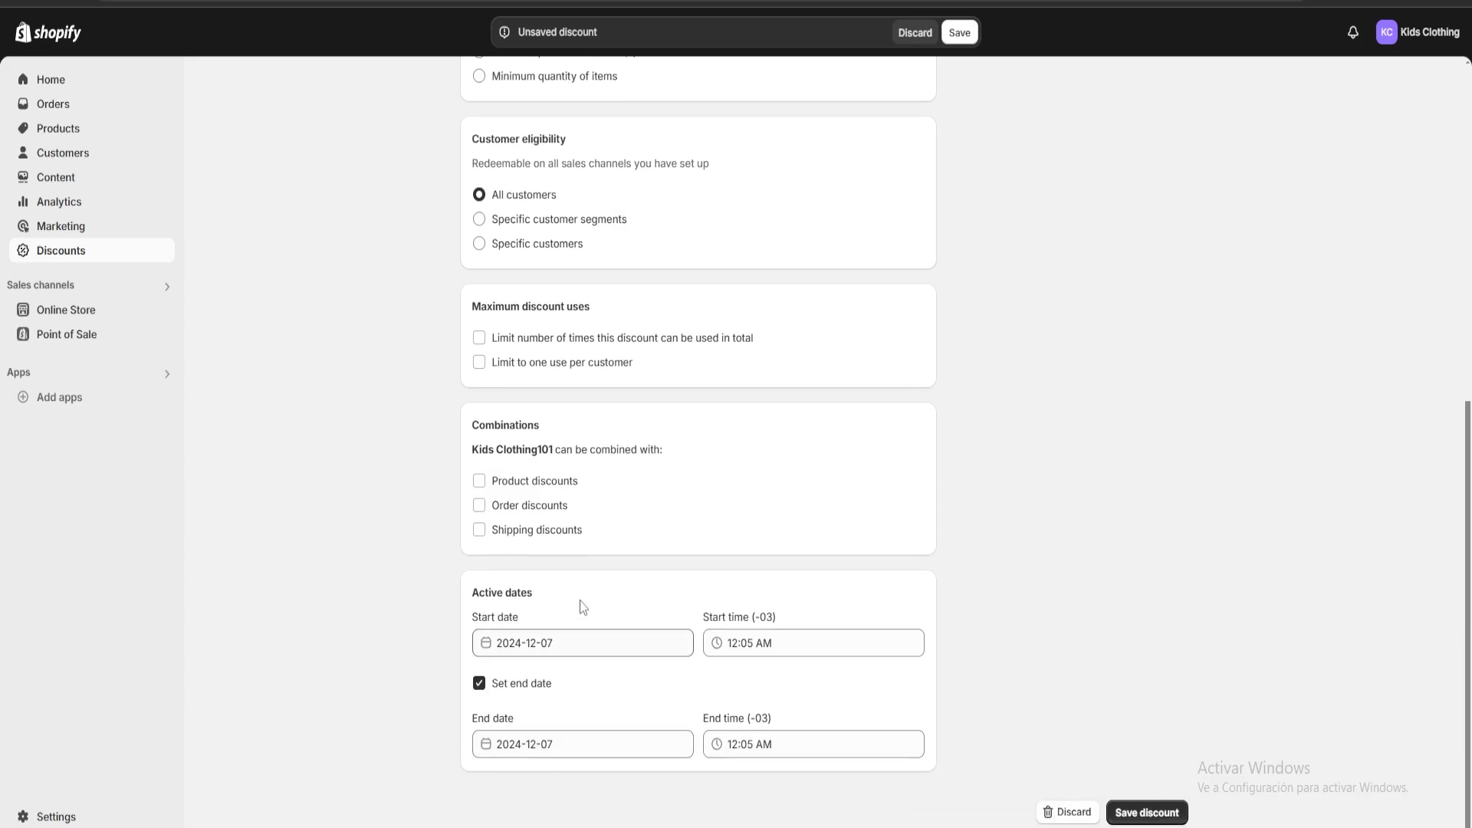
{"action": "left_click", "coordinate": [548, 745]}
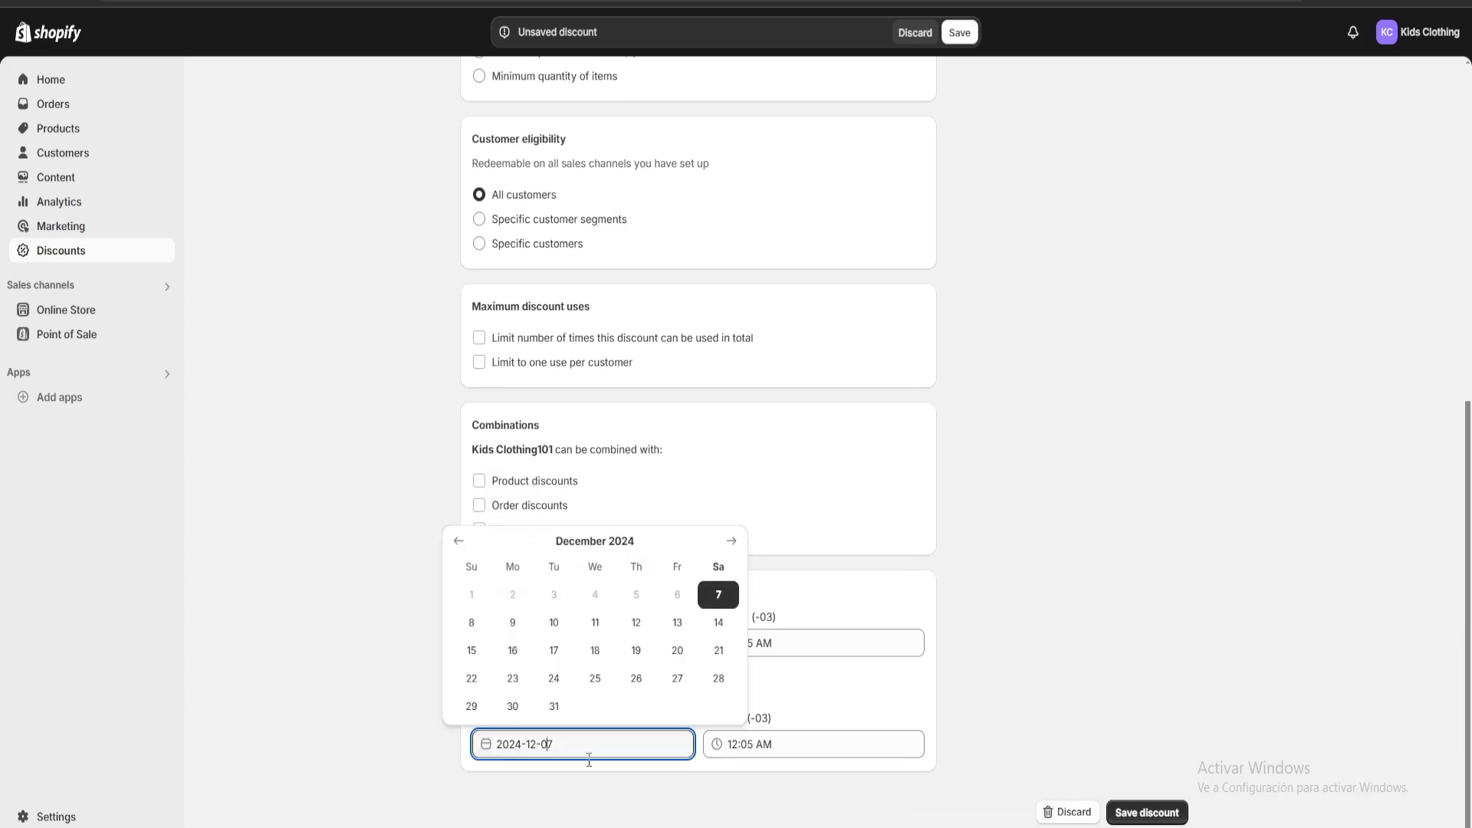
{"action": "left_click", "coordinate": [720, 623]}
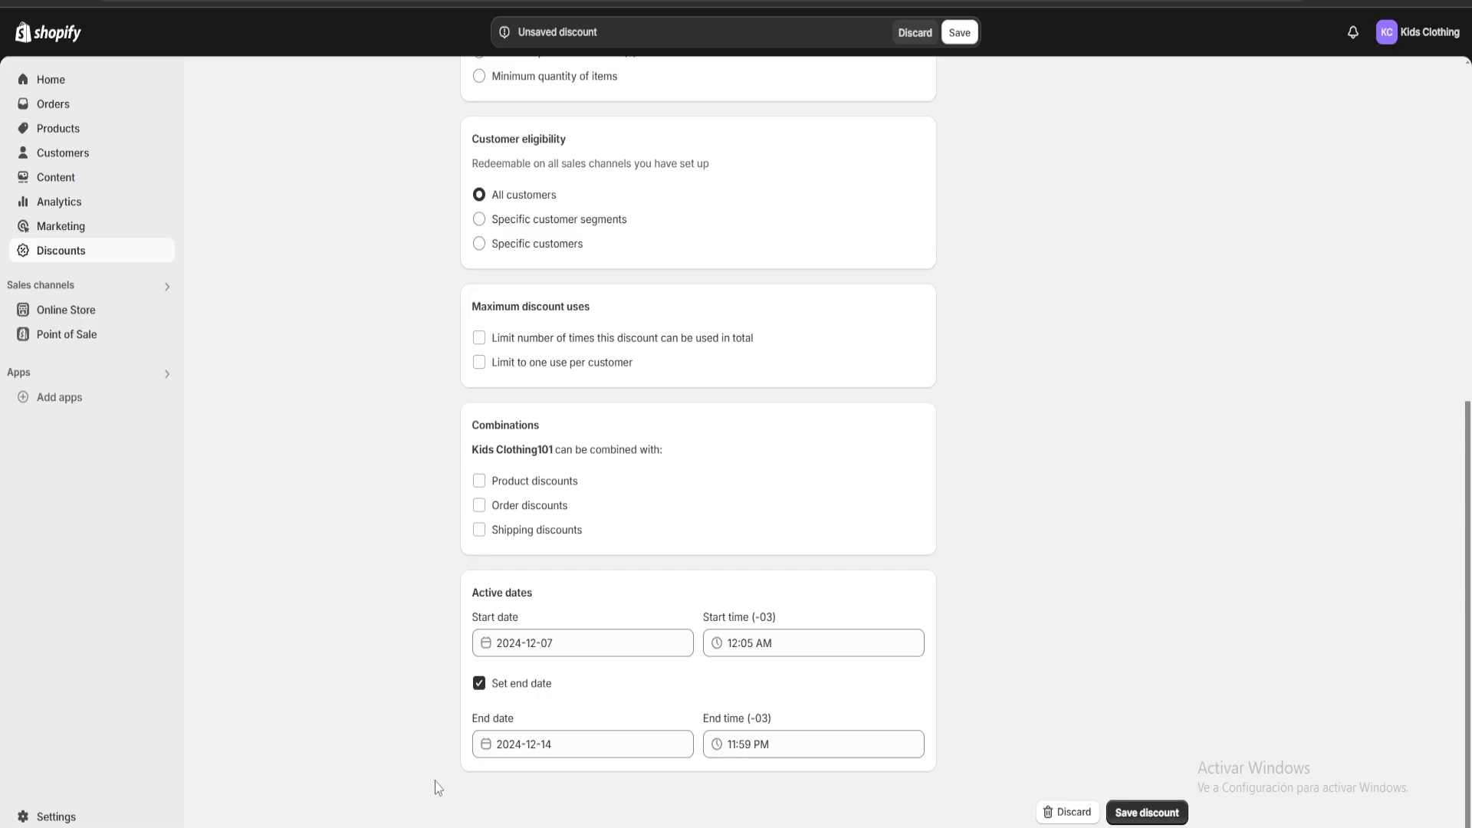
Review the discount's settings and summary, and save the discount.
{"action": "scroll", "coordinate": [874, 627], "scroll_direction": "up", "scroll_amount": 3}
{"action": "scroll", "coordinate": [943, 690], "scroll_direction": "down", "scroll_amount": 3}
{"action": "scroll", "coordinate": [972, 700], "scroll_direction": "up", "scroll_amount": 6}
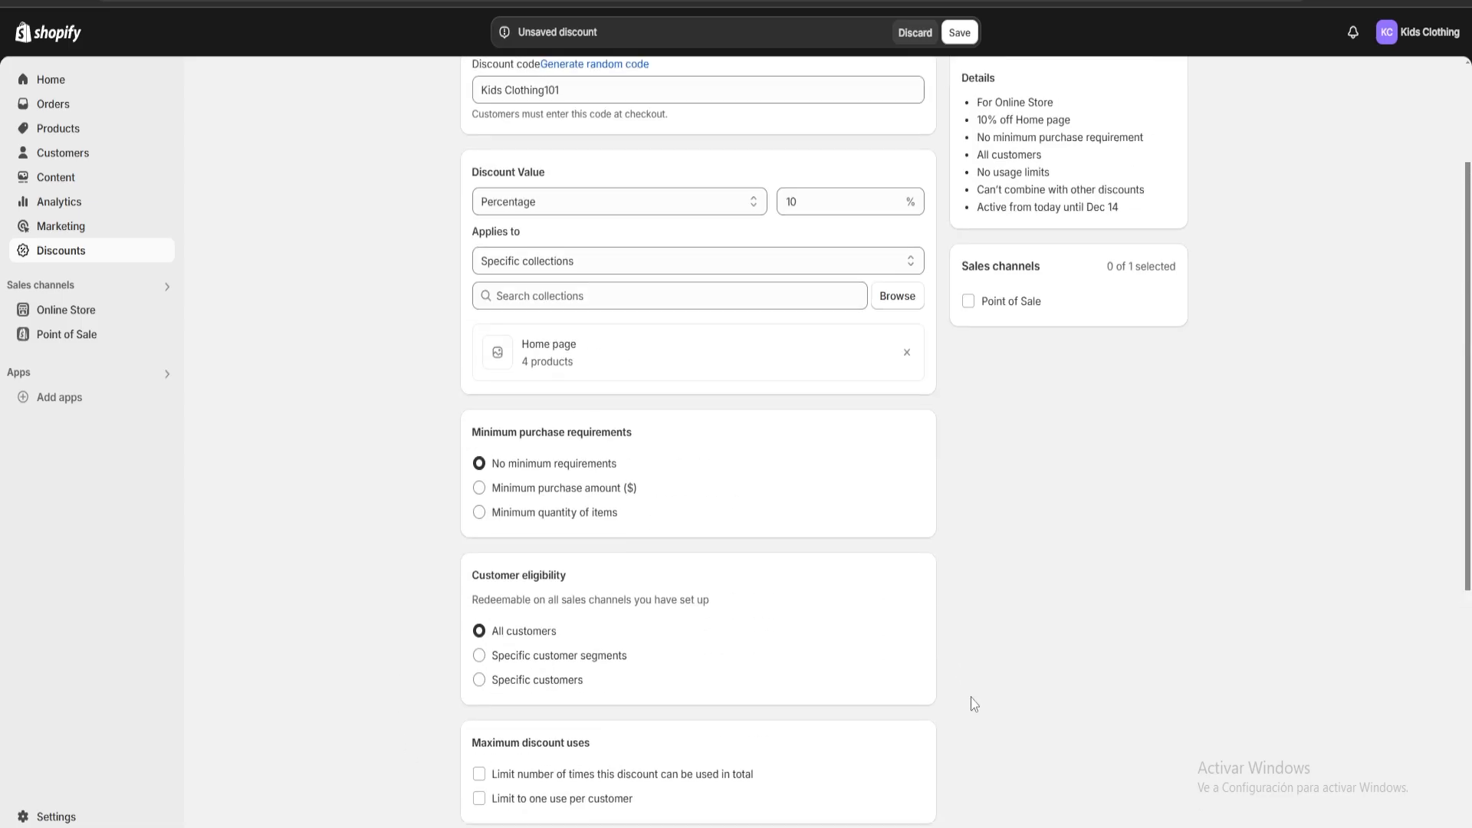
{"action": "scroll", "coordinate": [977, 699], "scroll_direction": "down", "scroll_amount": 6}
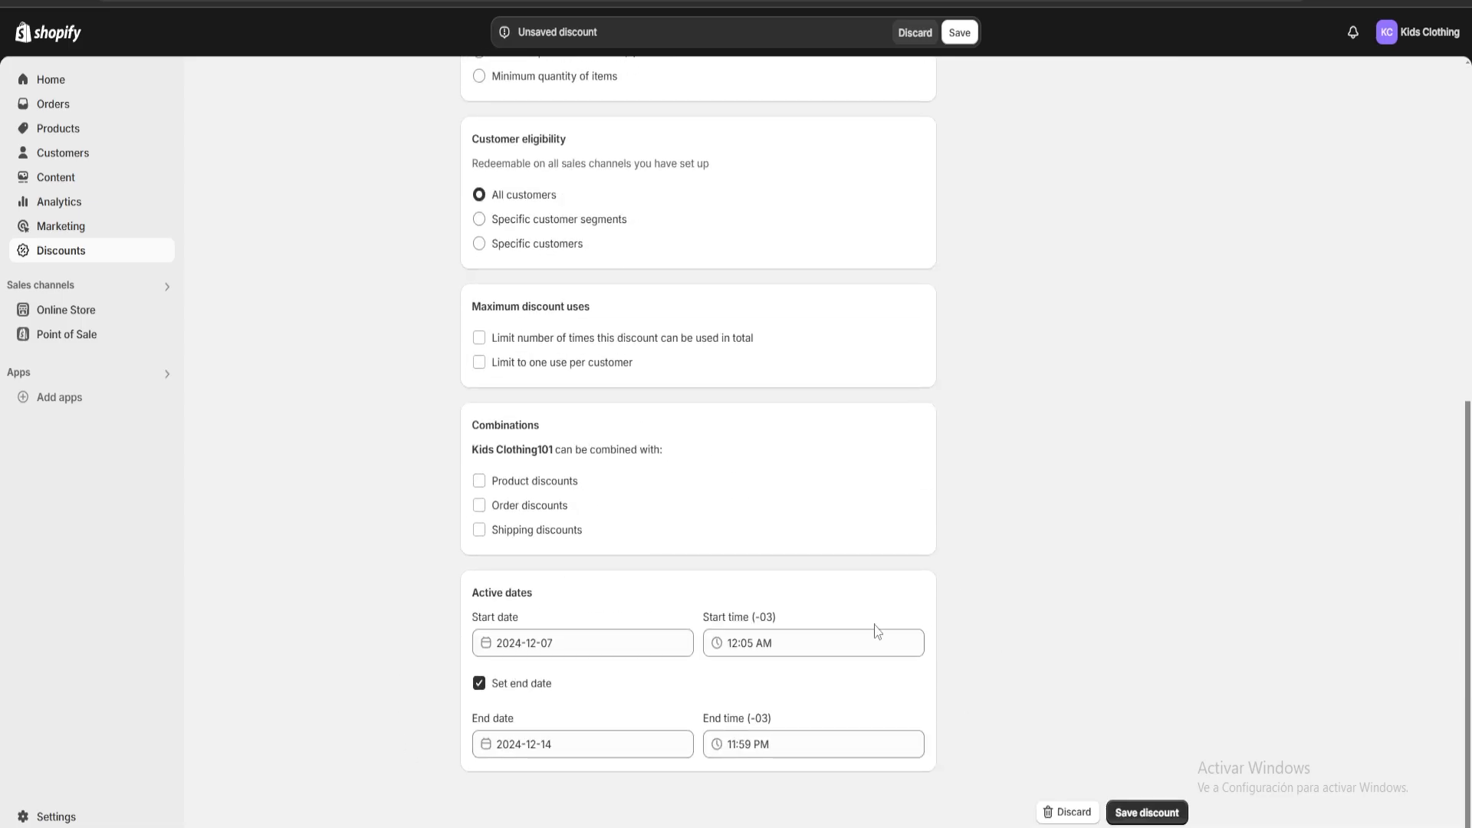
{"action": "left_click", "coordinate": [1149, 812]}
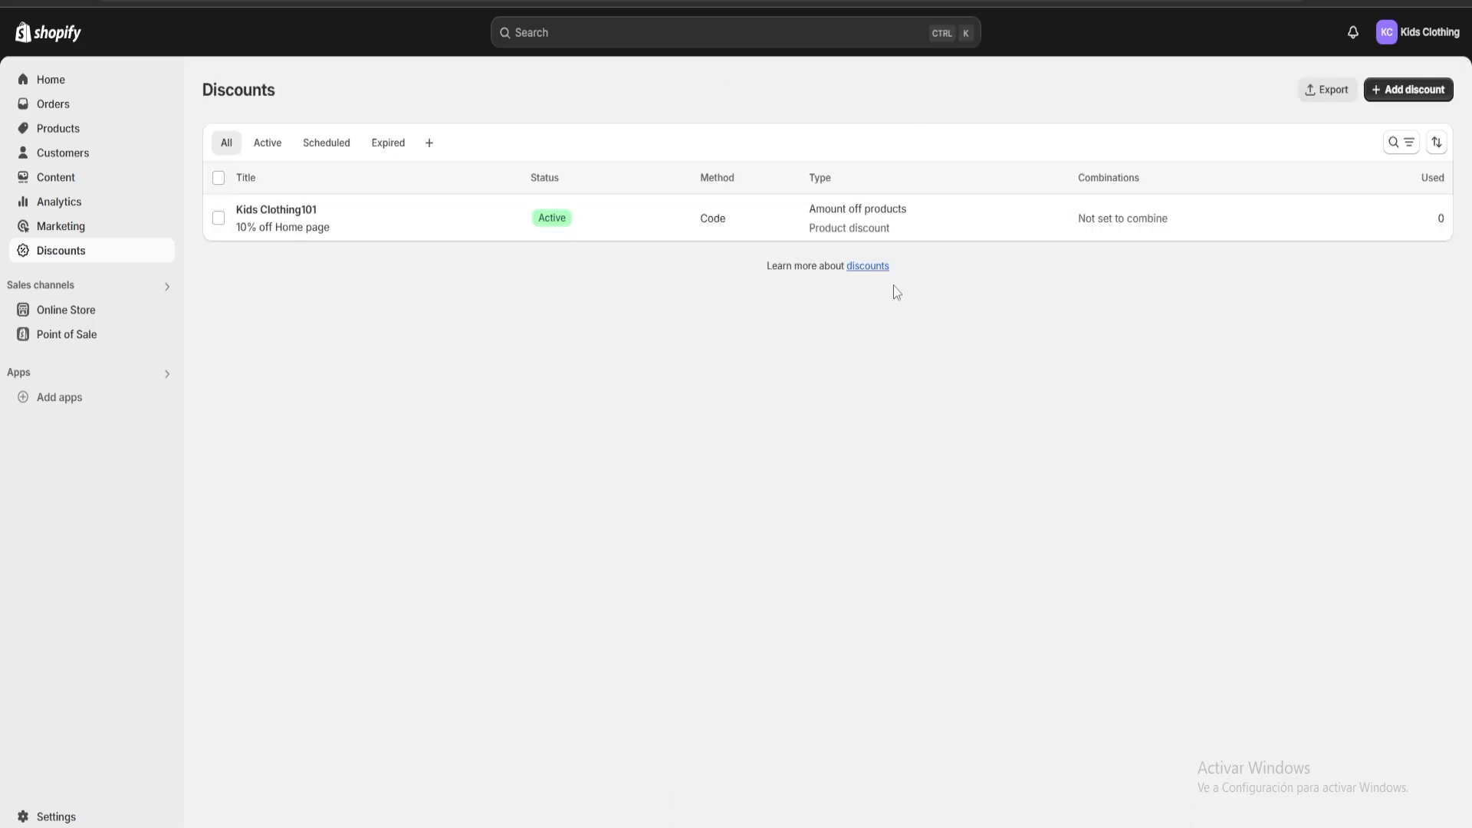